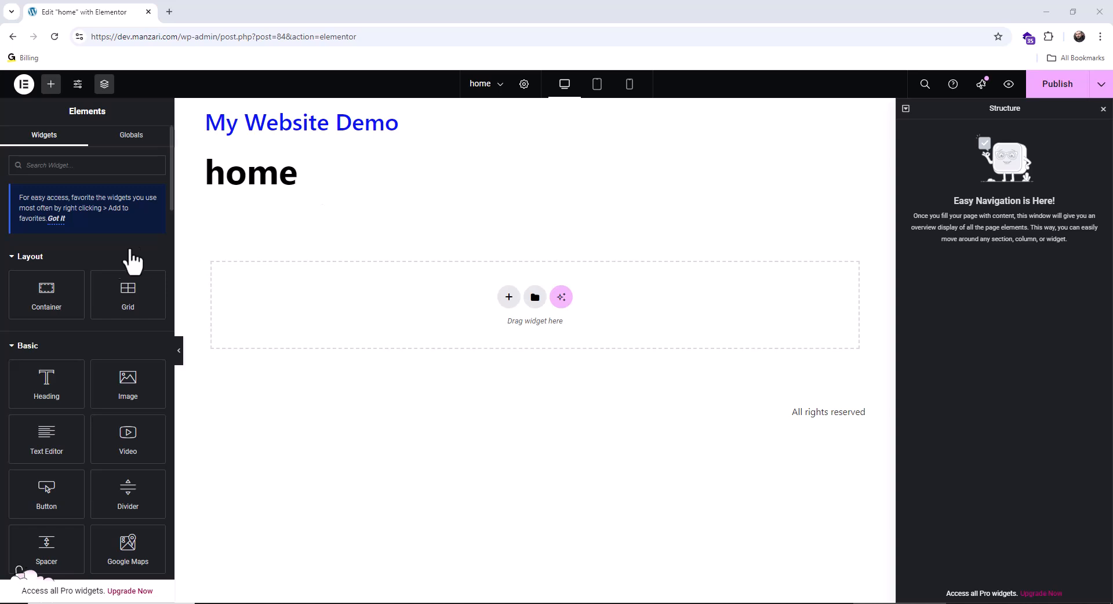
Add a container to the page and give it a classic black background.
left_click_drag(46, 293, 372, 318)
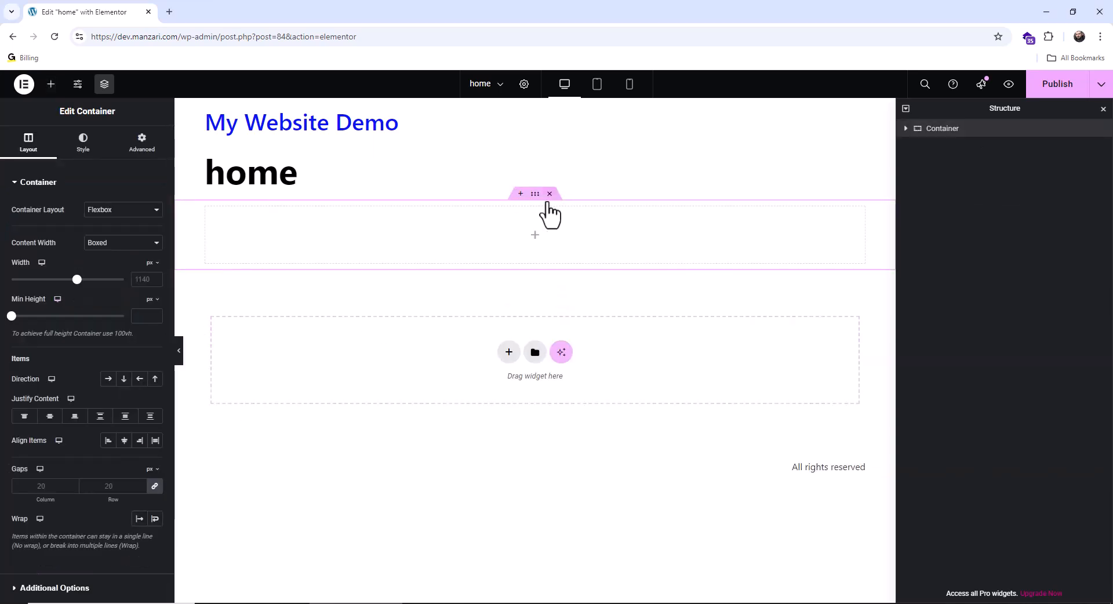
left_click(86, 141)
left_click(109, 237)
left_click(155, 258)
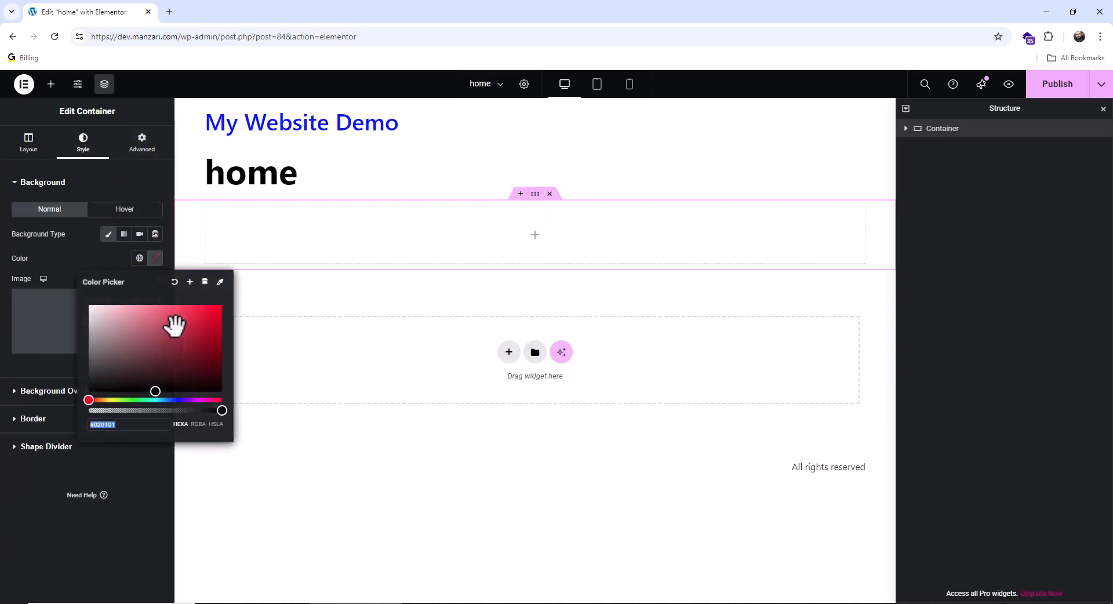
left_click(214, 390)
left_click(264, 462)
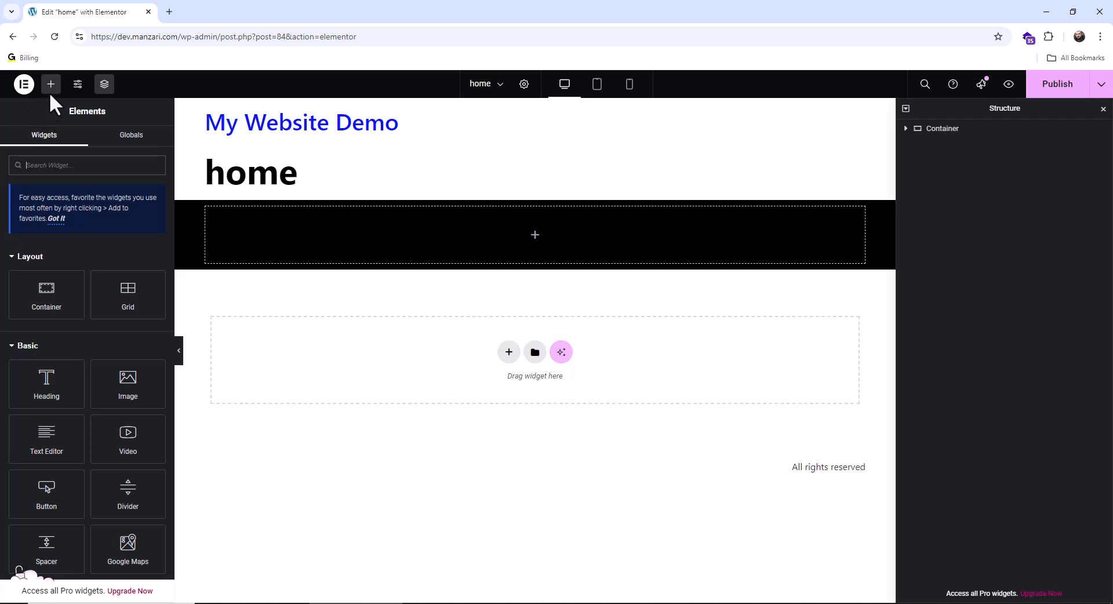
Add an Image widget inside the black container and give it a solid red border 10 px wide on all sides.
left_click_drag(122, 394, 374, 248)
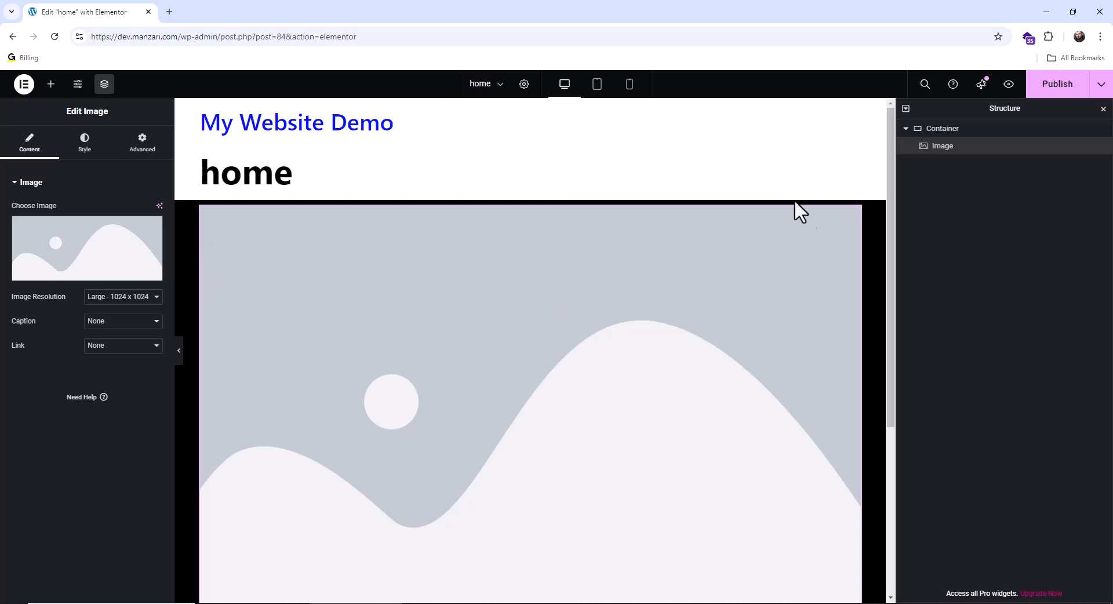
left_click(145, 145)
scroll(90, 448, "down", 5)
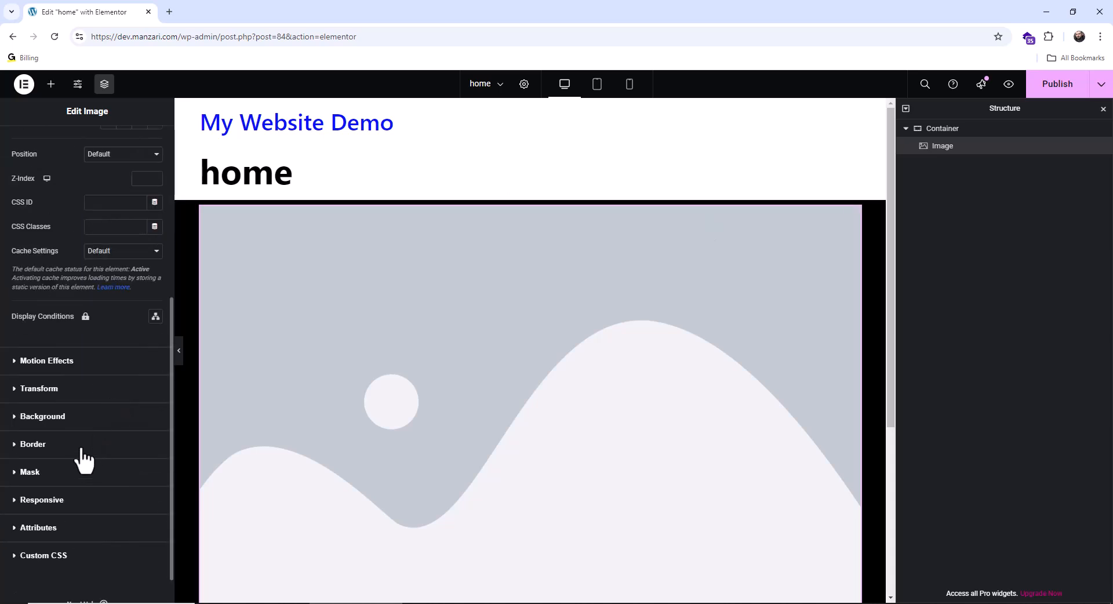
left_click(84, 458)
left_click(125, 346)
left_click(109, 374)
left_click(17, 381)
type("10")
left_click(154, 415)
left_click_drag(208, 472, 219, 441)
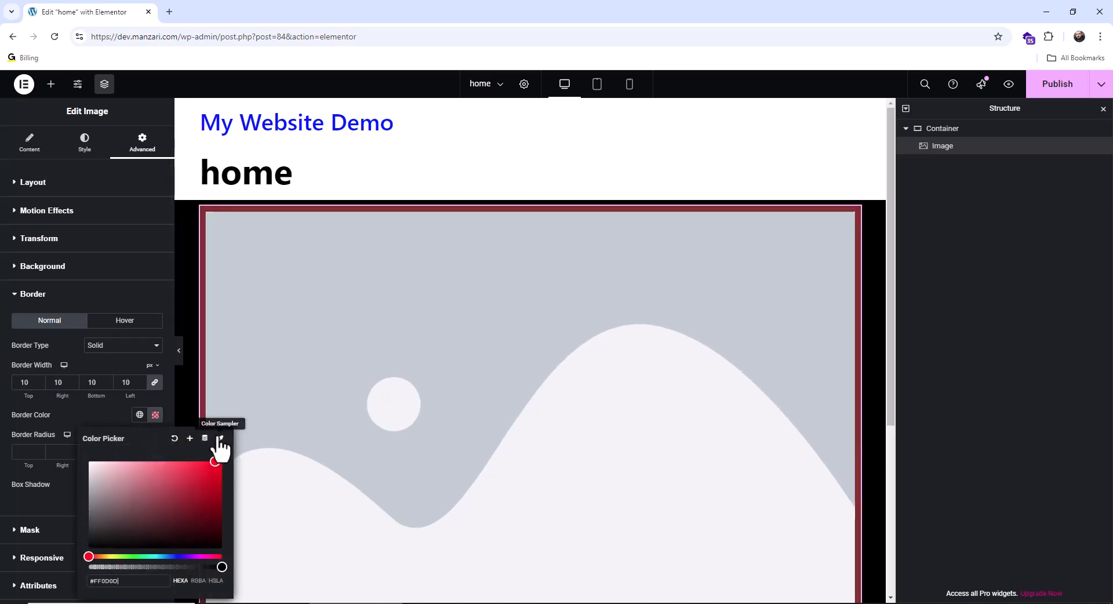
left_click(529, 153)
Preview the page without the editing panels to examine how the bordered image sits in the black container.
left_click(178, 360)
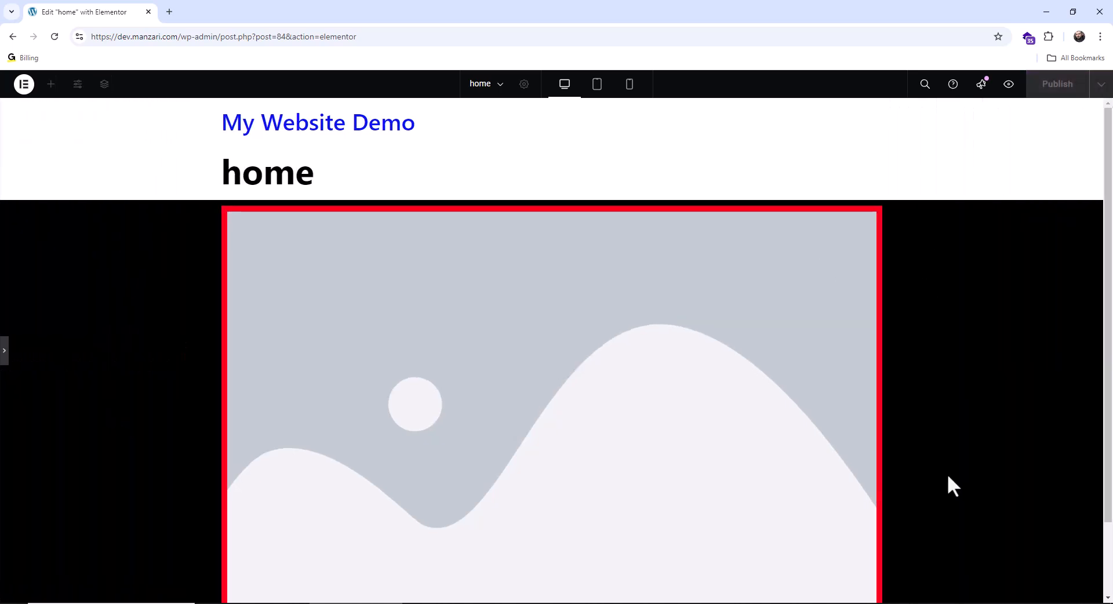
scroll(955, 461, "down", 2)
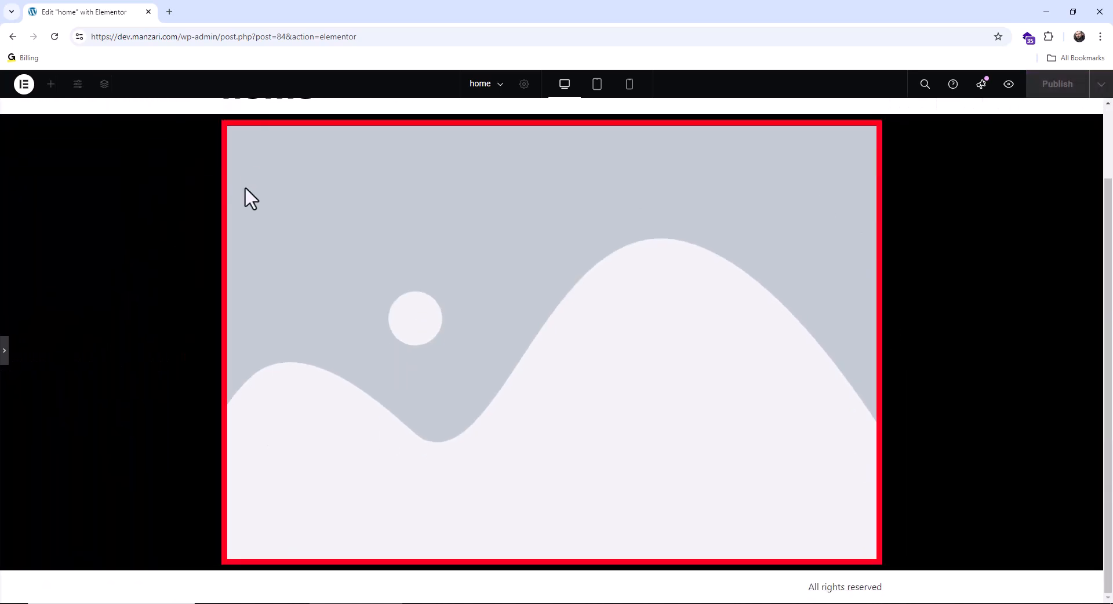
scroll(740, 385, "up", 2)
scroll(726, 380, "down", 2)
scroll(718, 370, "up", 1)
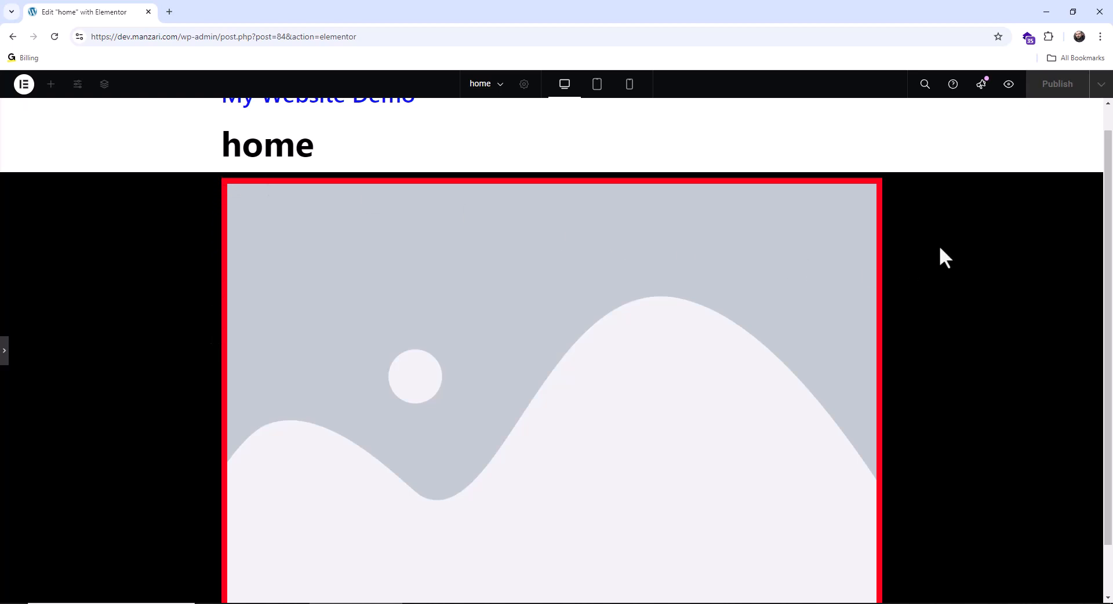
left_click(3, 351)
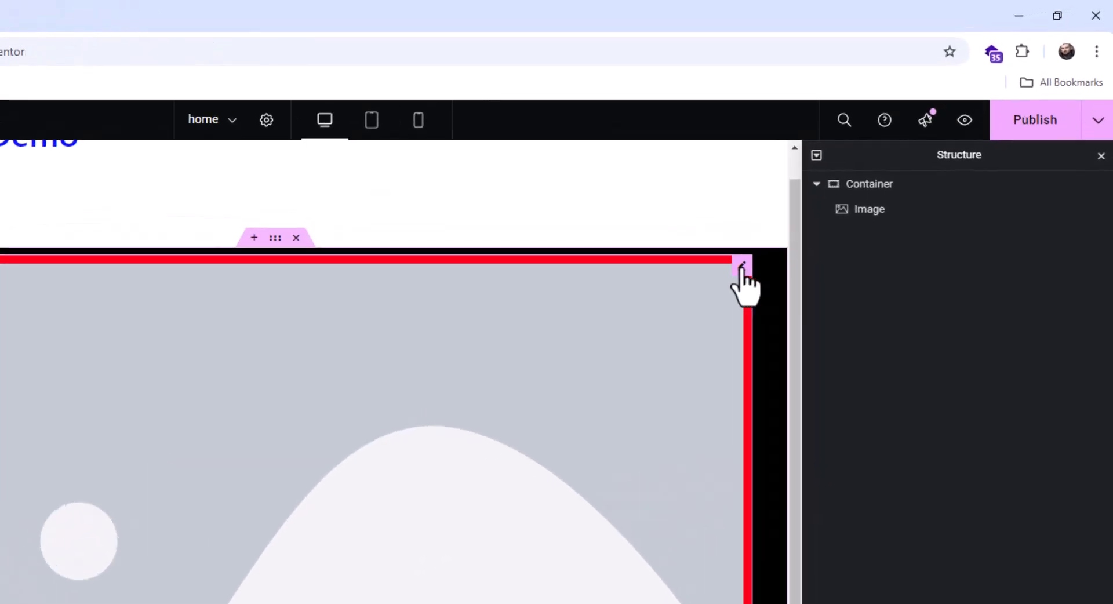
Try linked margins of 212 px and 47 px on the image, and settle on 68 px for all sides.
left_click(742, 267)
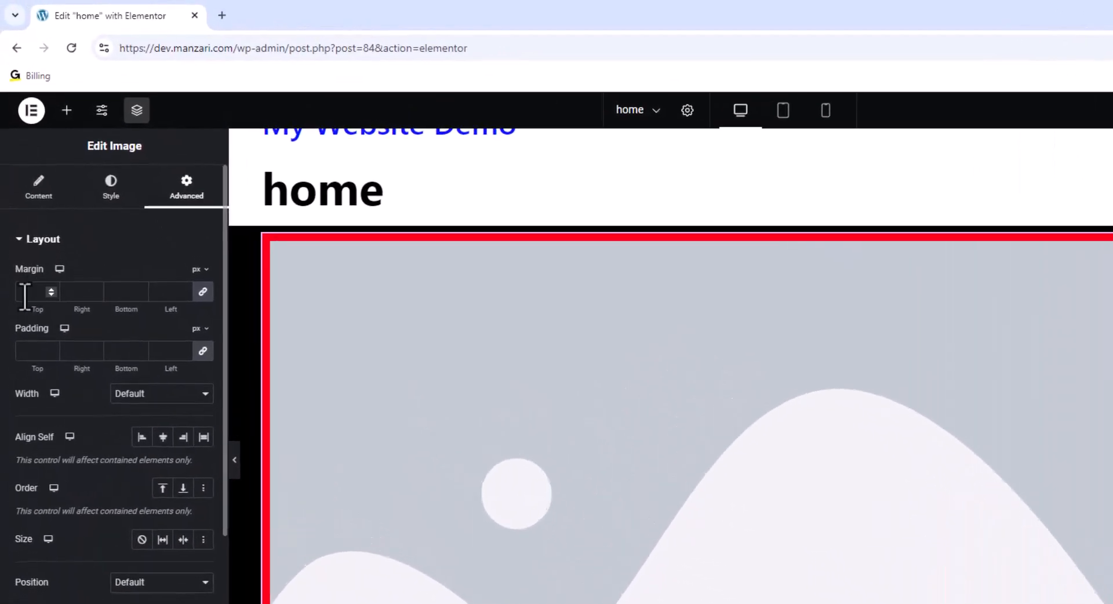
left_click_drag(32, 313, 190, 321)
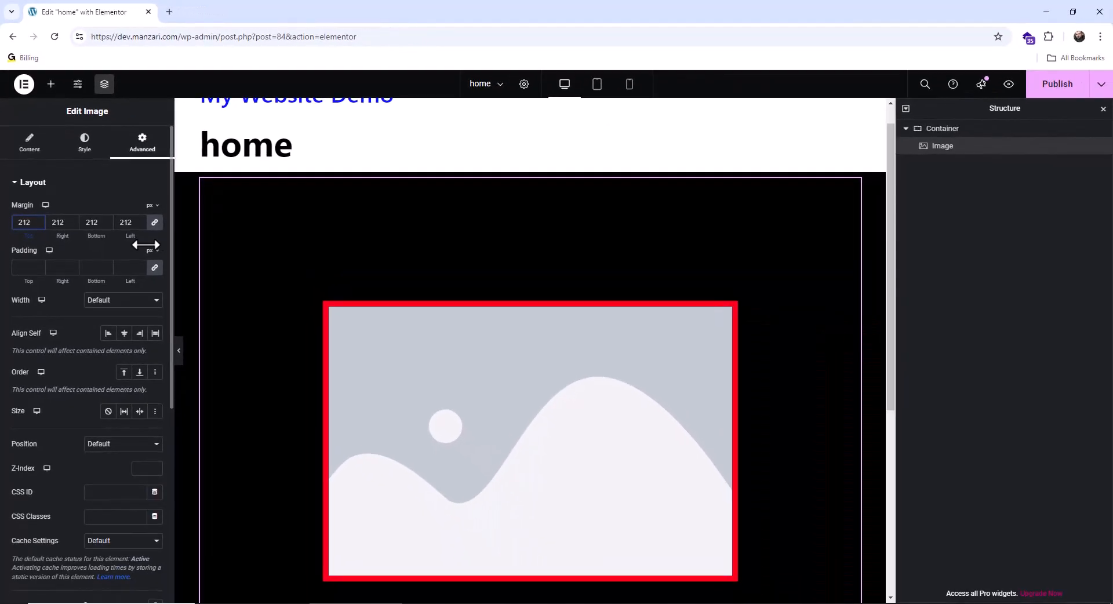
left_click_drag(147, 244, 44, 244)
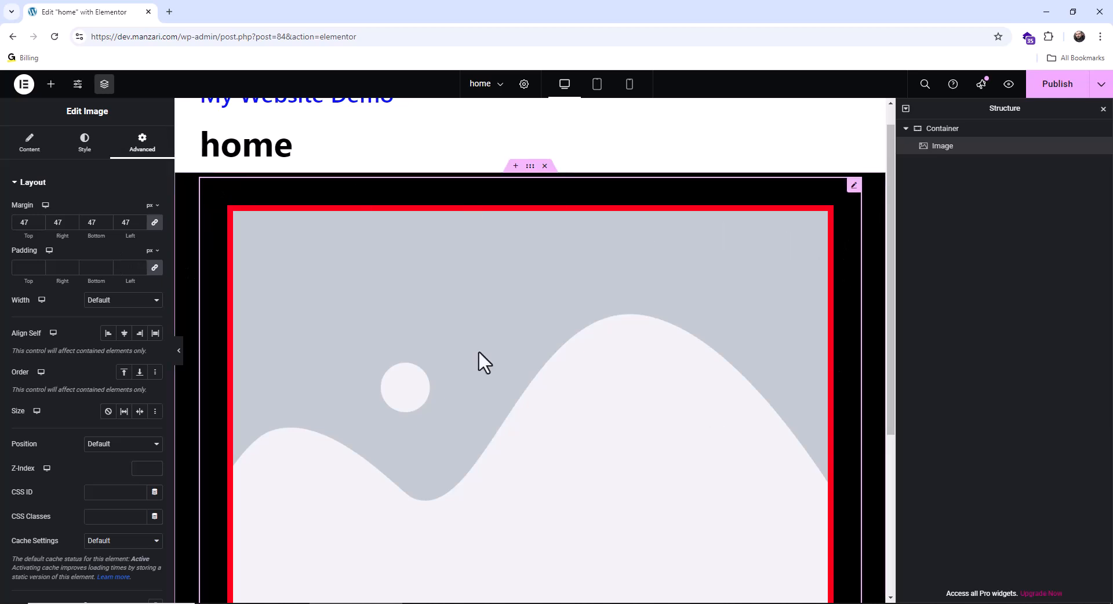
left_click_drag(27, 236, 46, 249)
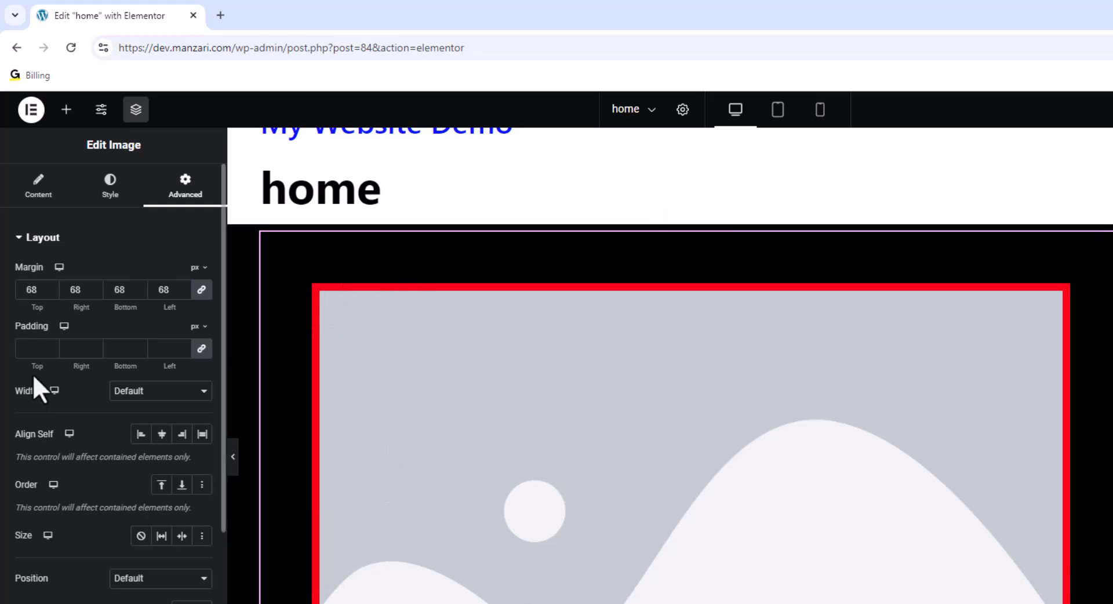
Set the image's linked padding to 75 px on all sides and check the spacing inside the border.
left_click_drag(31, 369, 89, 381)
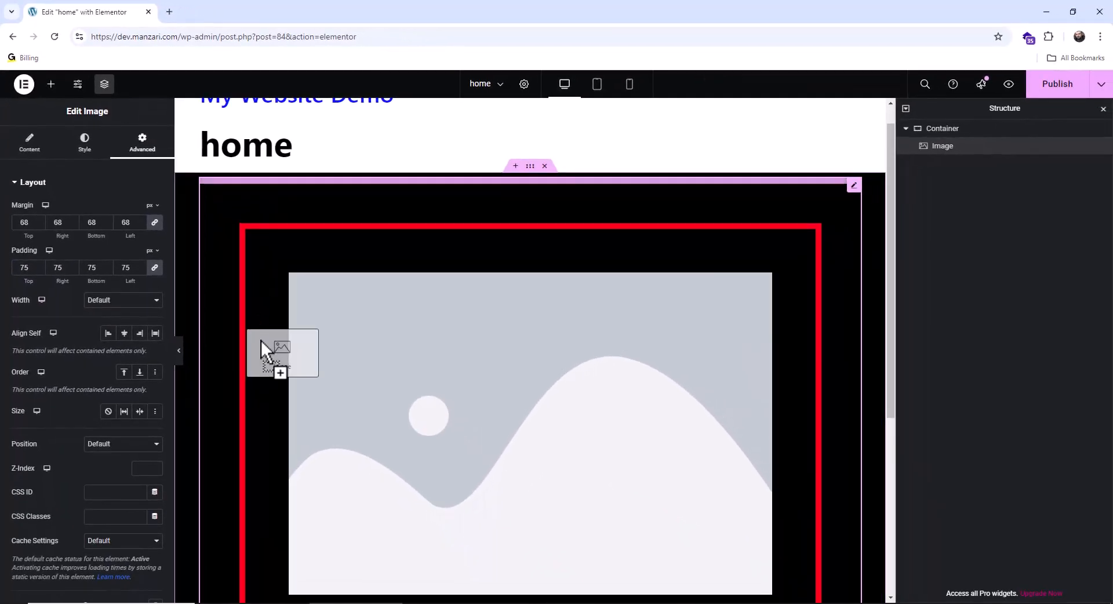
scroll(262, 330, "up", 1)
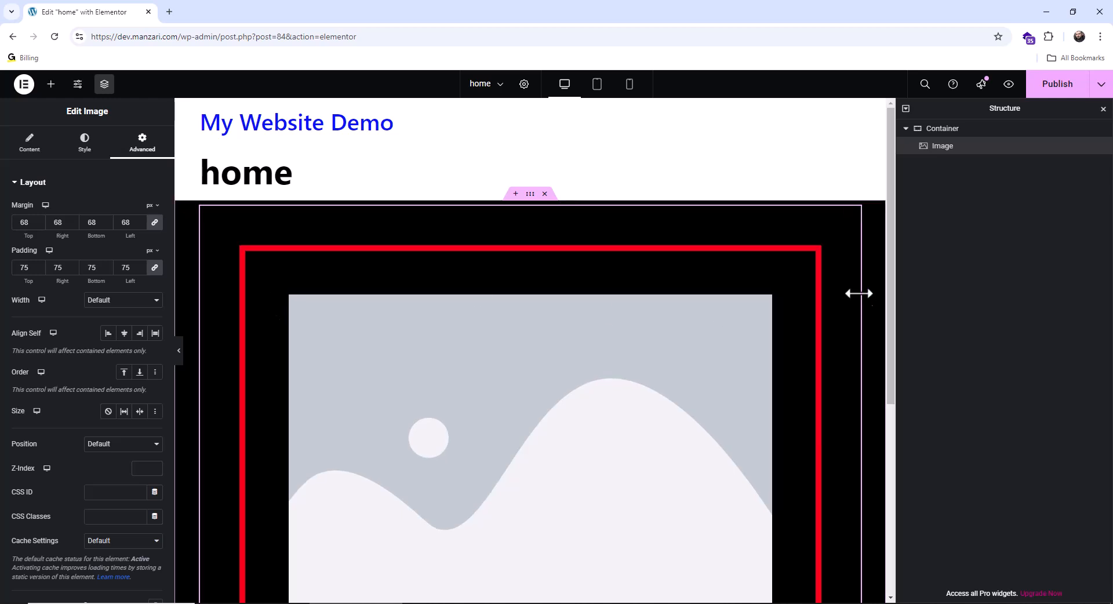
scroll(472, 355, "down", 4)
scroll(444, 357, "up", 2)
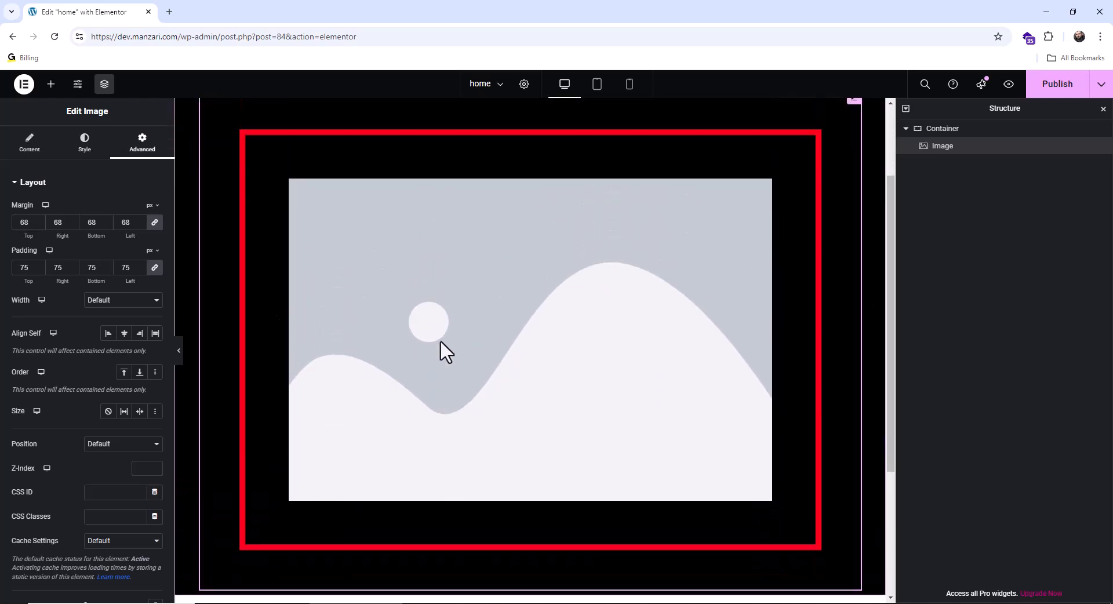
scroll(813, 164, "up", 2)
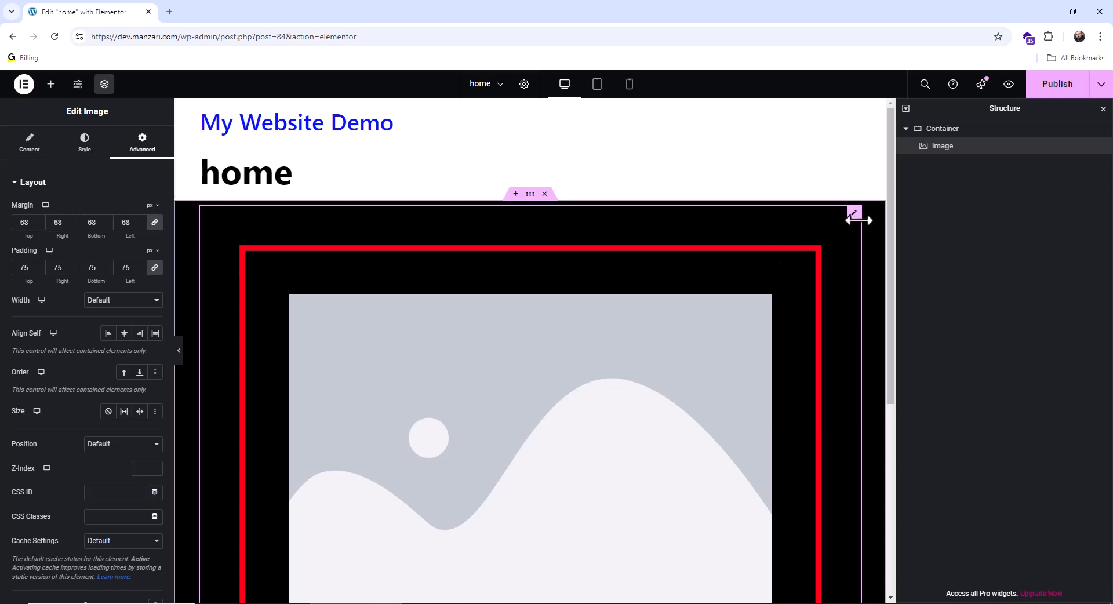
Remove the image's red border by setting its border type back to Default.
scroll(82, 355, "down", 3)
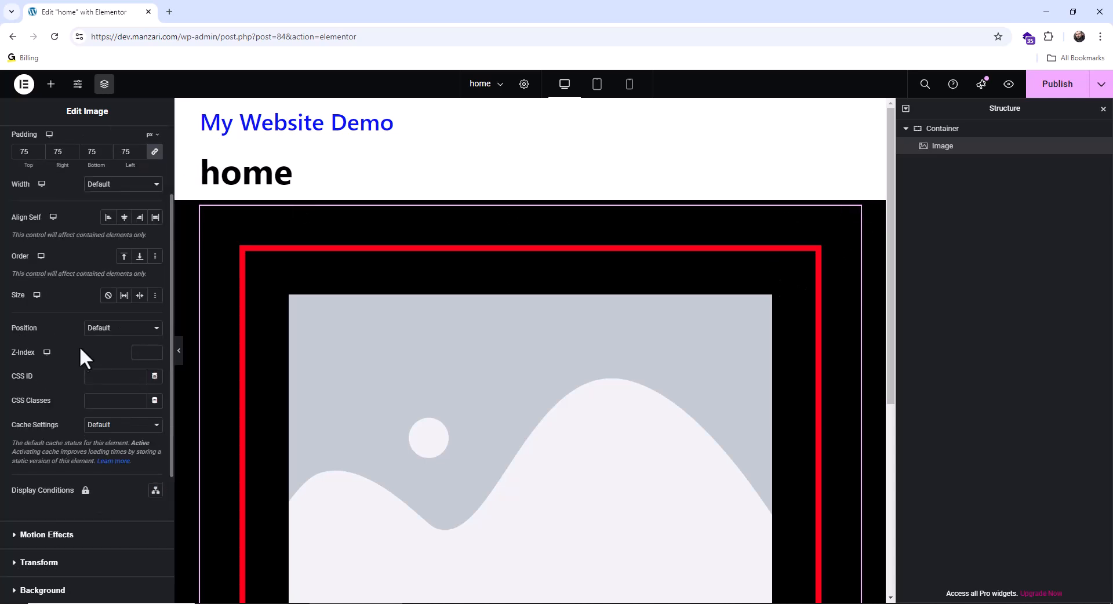
left_click(70, 532)
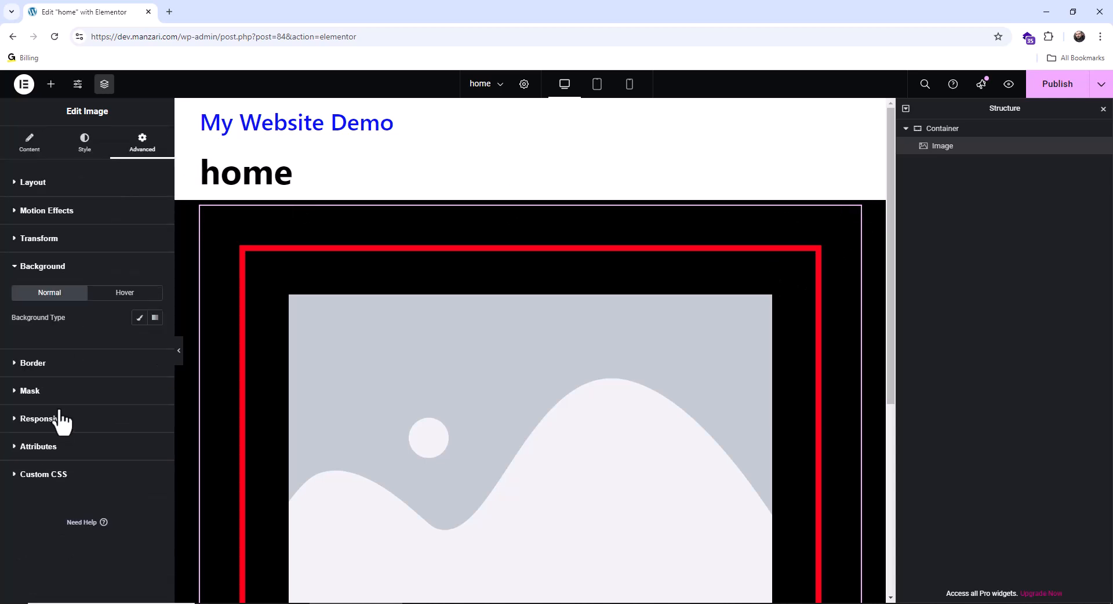
left_click(50, 362)
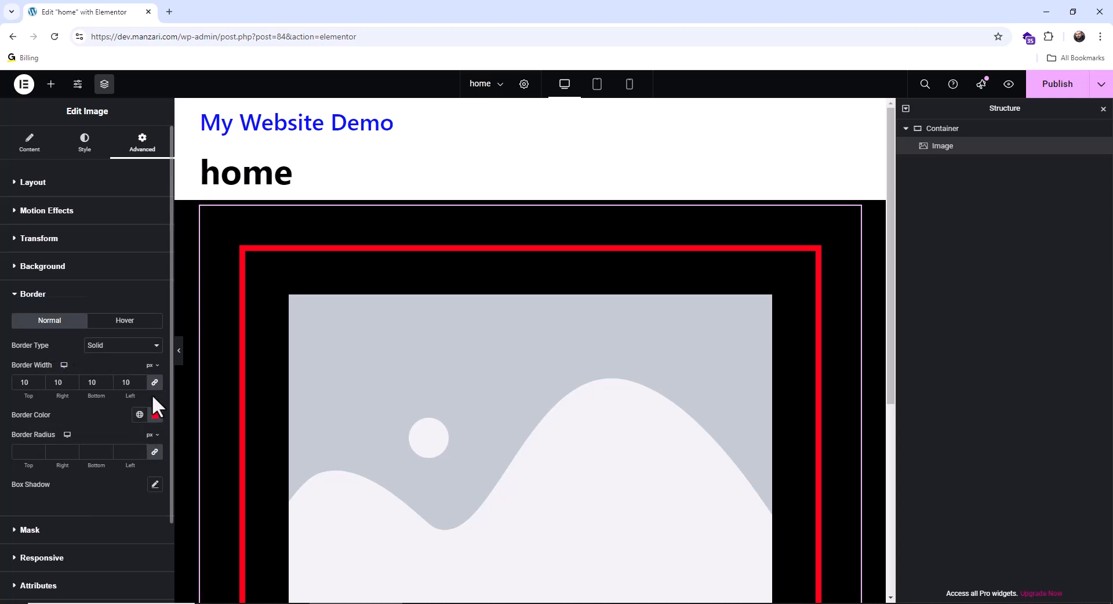
left_click(120, 347)
left_click(113, 361)
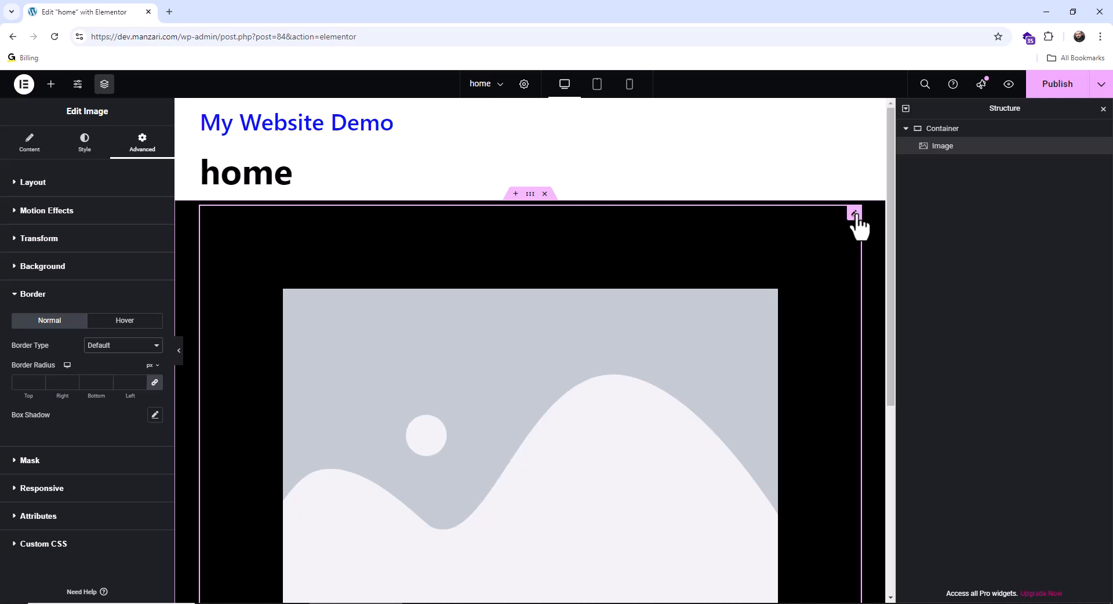
Adjust the borderless image's spacing to 20 px margins and 48 px padding on all sides.
left_click(70, 187)
left_click_drag(25, 235, 5, 290)
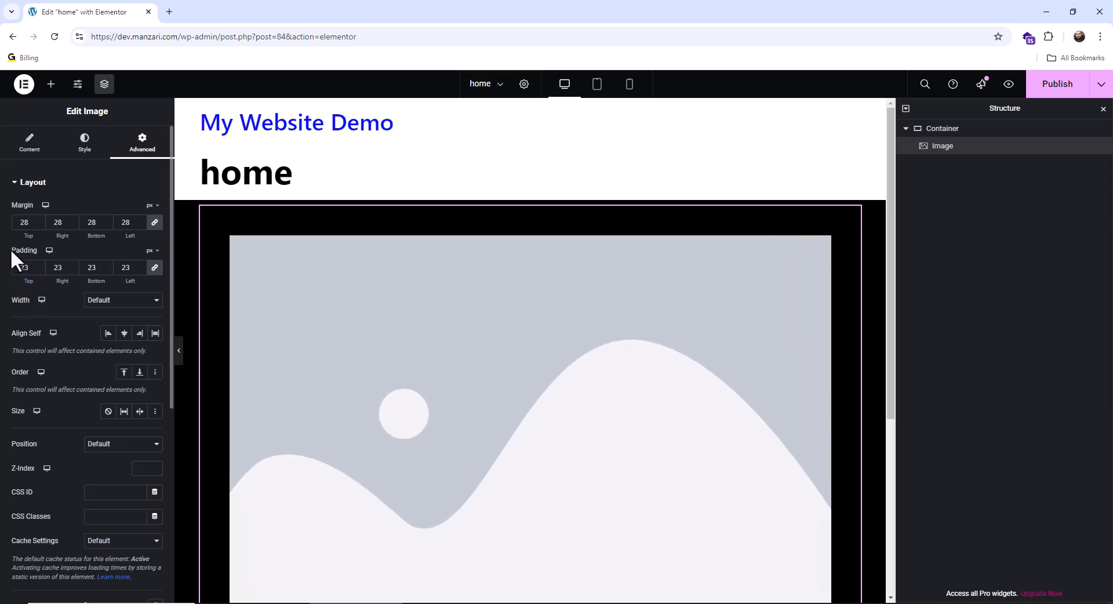
left_click_drag(29, 237, 9, 248)
mouse_move(29, 283)
left_mouse_down()
mouse_move(19, 284)
mouse_move(40, 272)
left_mouse_up()
left_click_drag(24, 237, 43, 241)
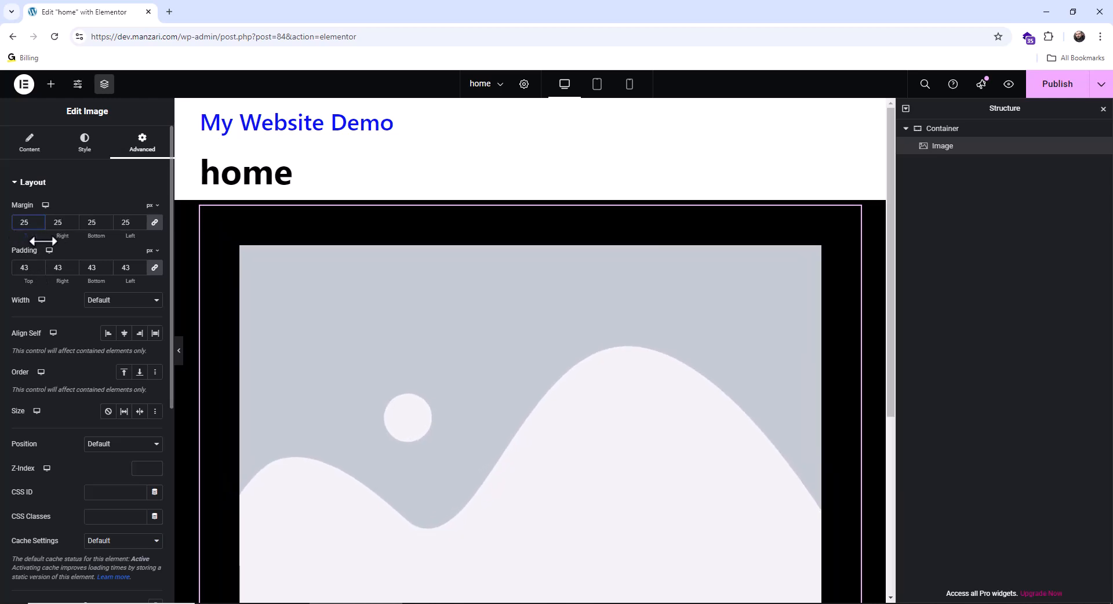
mouse_move(27, 284)
left_mouse_down()
mouse_move(54, 283)
mouse_move(29, 284)
left_mouse_up()
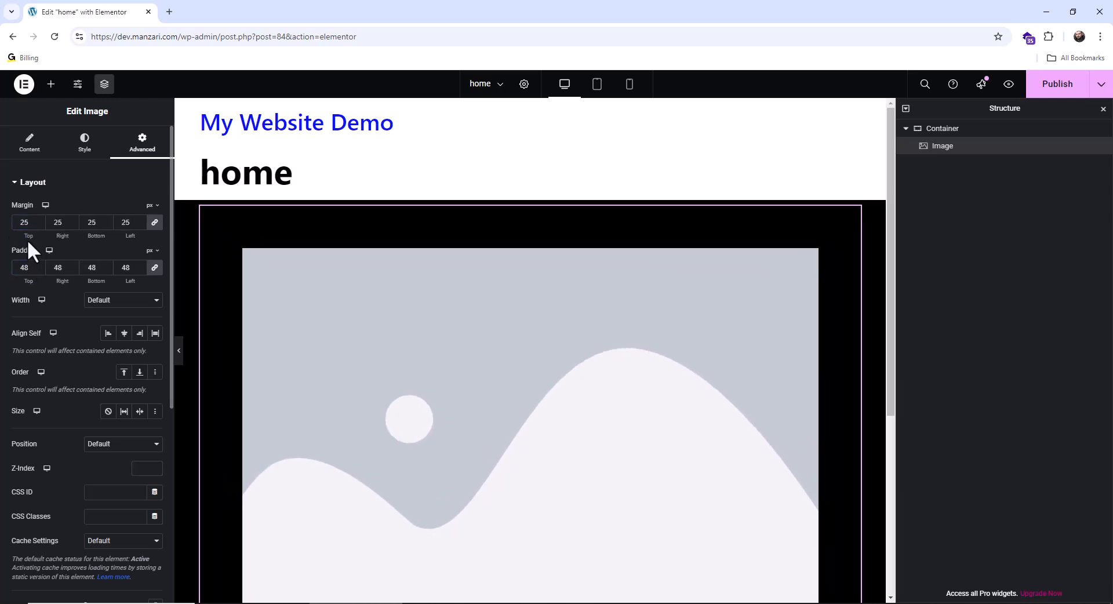
left_click_drag(28, 238, 24, 238)
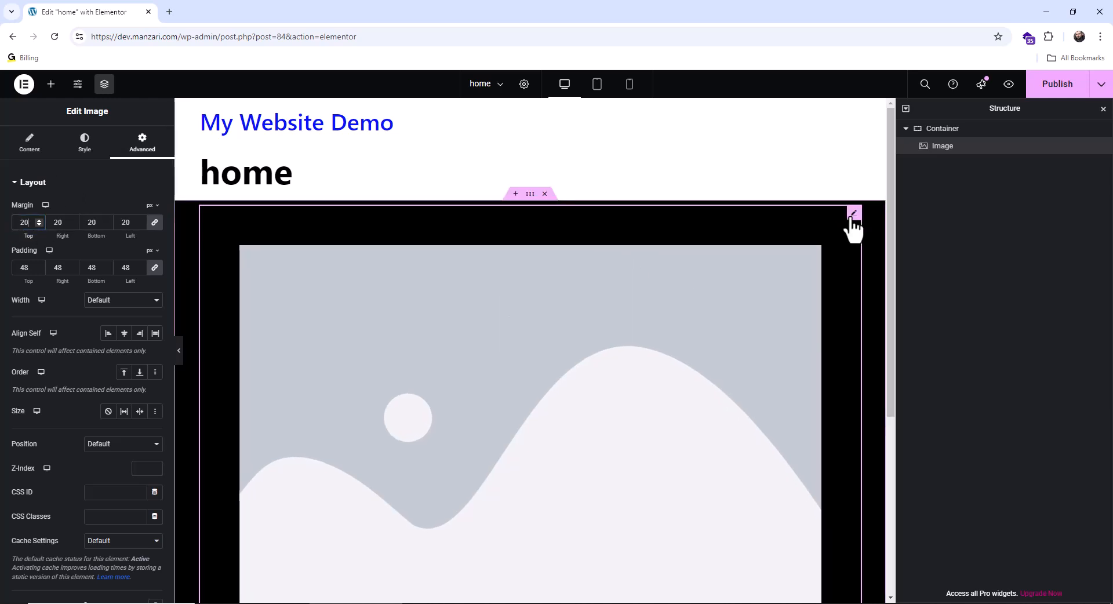
Restore the image's border by setting its border type to Solid.
scroll(84, 372, "down", 4)
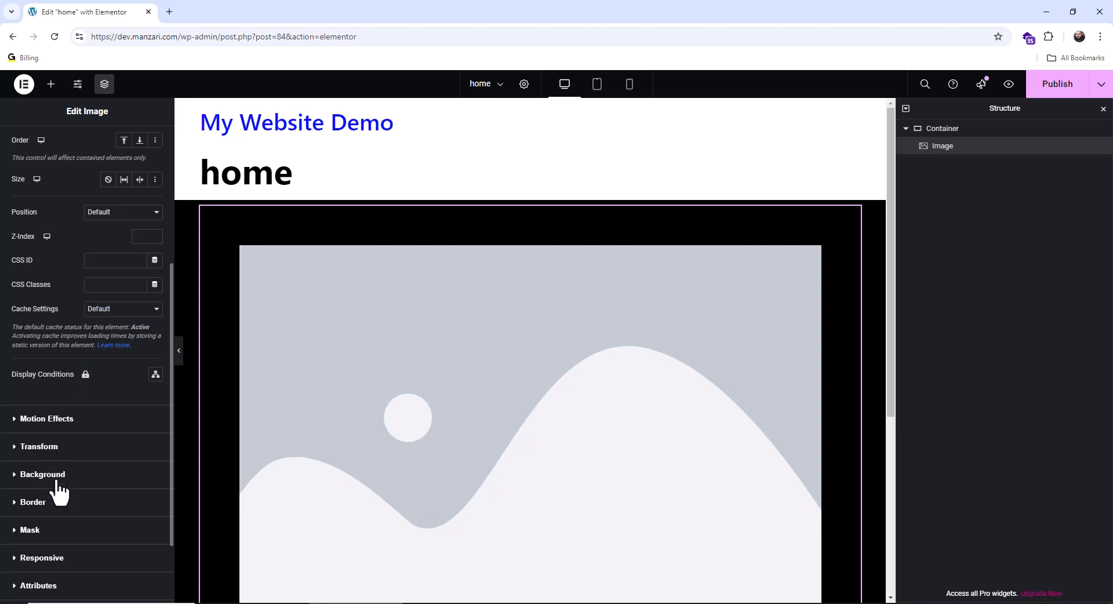
left_click(62, 504)
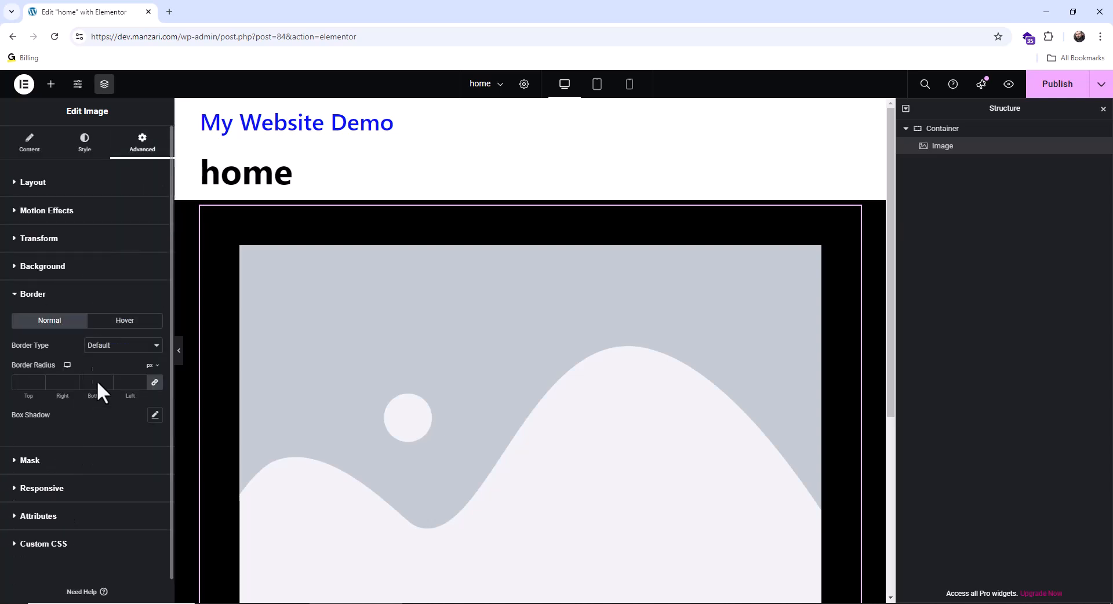
left_click(126, 352)
left_click(110, 385)
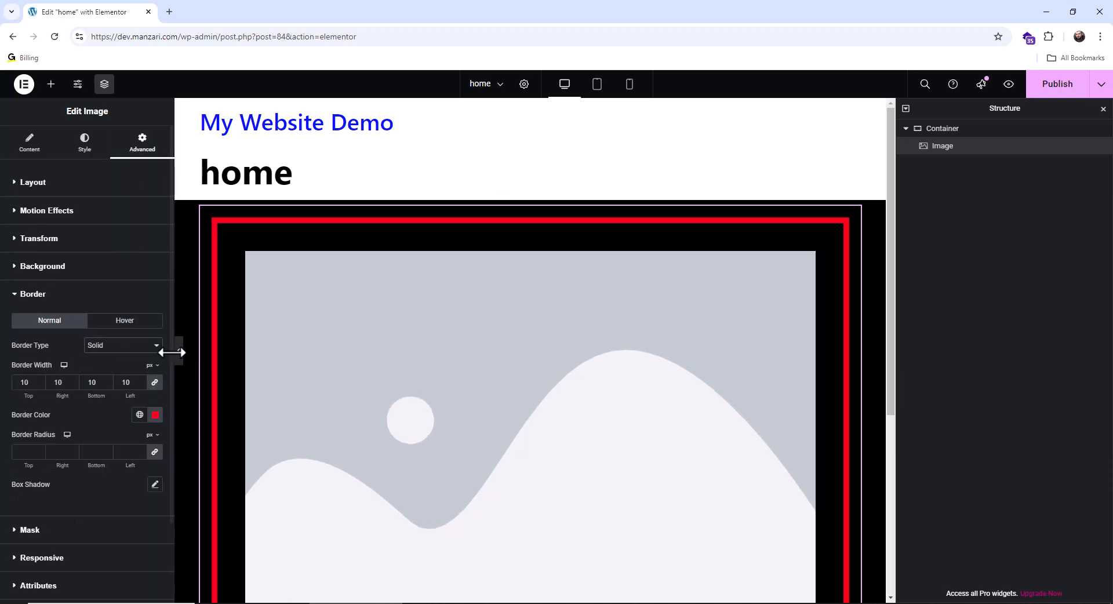
Increase the image's margins to 41 px and its padding to 60 px on all sides.
left_click(49, 183)
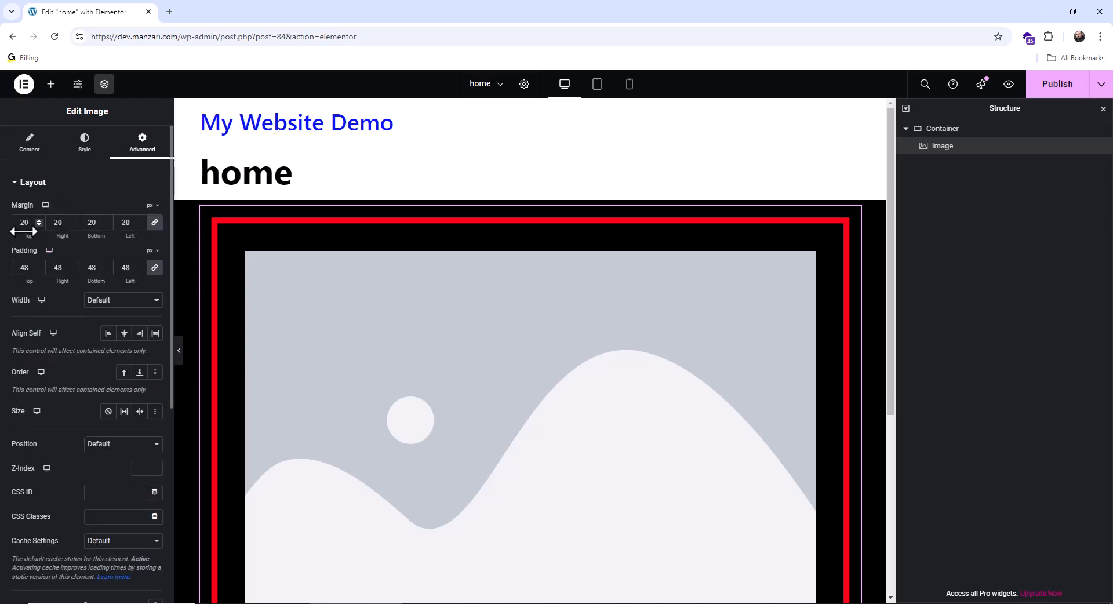
mouse_move(22, 235)
left_mouse_down()
mouse_move(58, 234)
mouse_move(34, 239)
left_mouse_up()
mouse_move(28, 283)
left_mouse_down()
mouse_move(62, 285)
mouse_move(35, 288)
left_mouse_up()
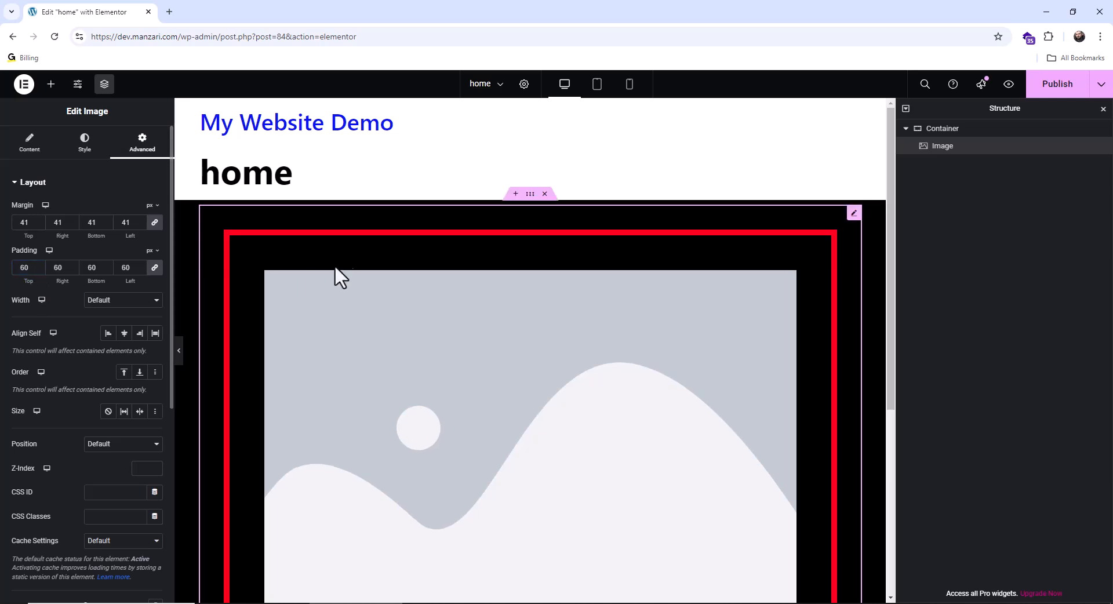
Delete the image from the black container.
right_click(854, 213)
left_click(878, 481)
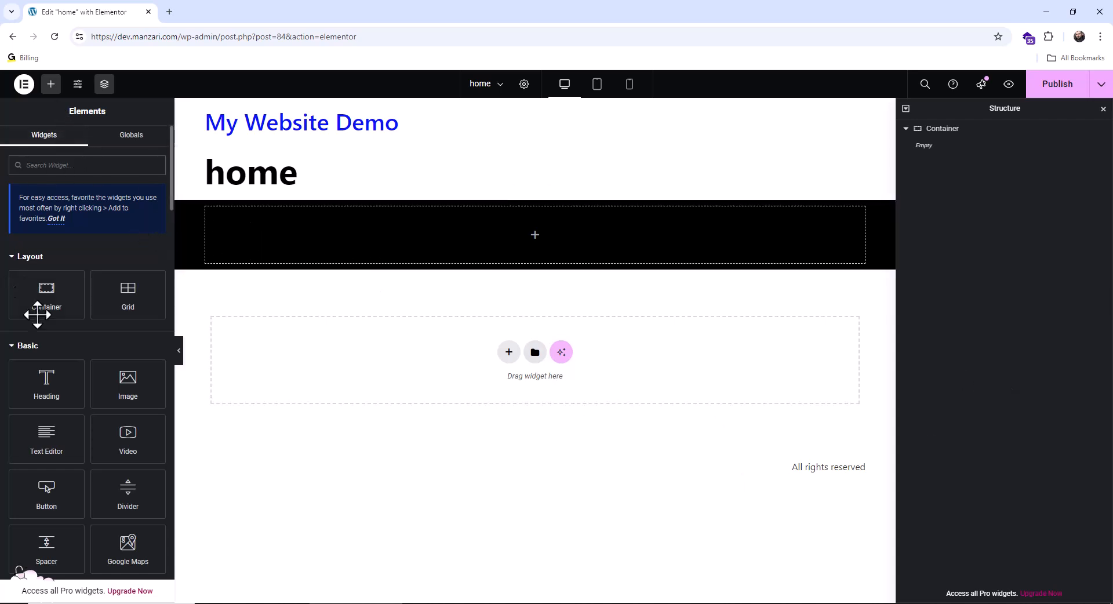
Add Heading, Text Editor and Button widgets in that order to the black container, and open the heading for editing.
left_click_drag(50, 380, 306, 230)
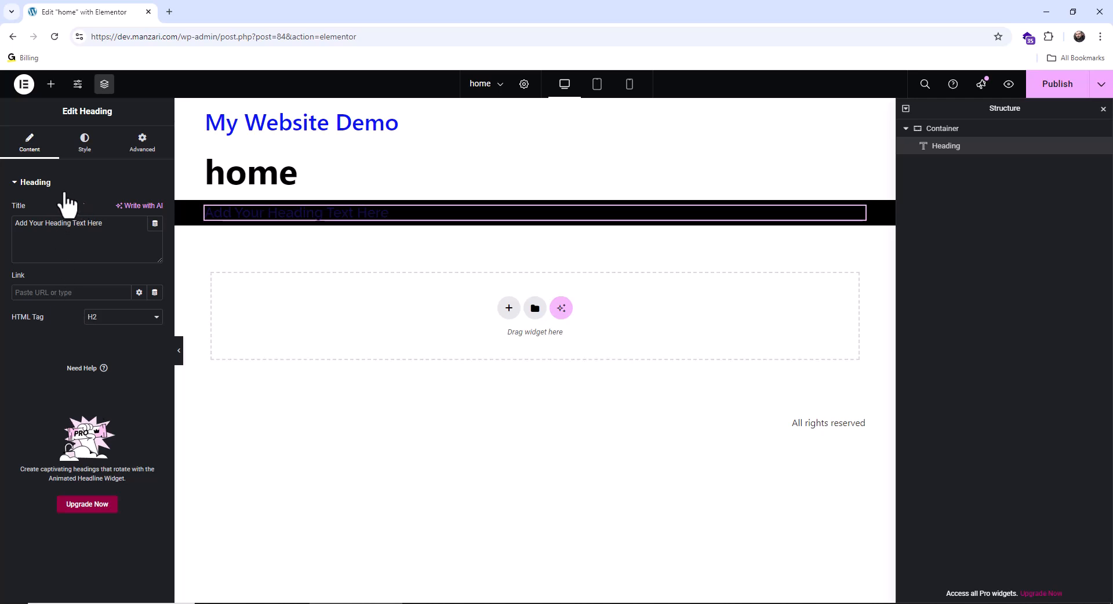
left_click(51, 84)
left_click_drag(46, 436, 306, 217)
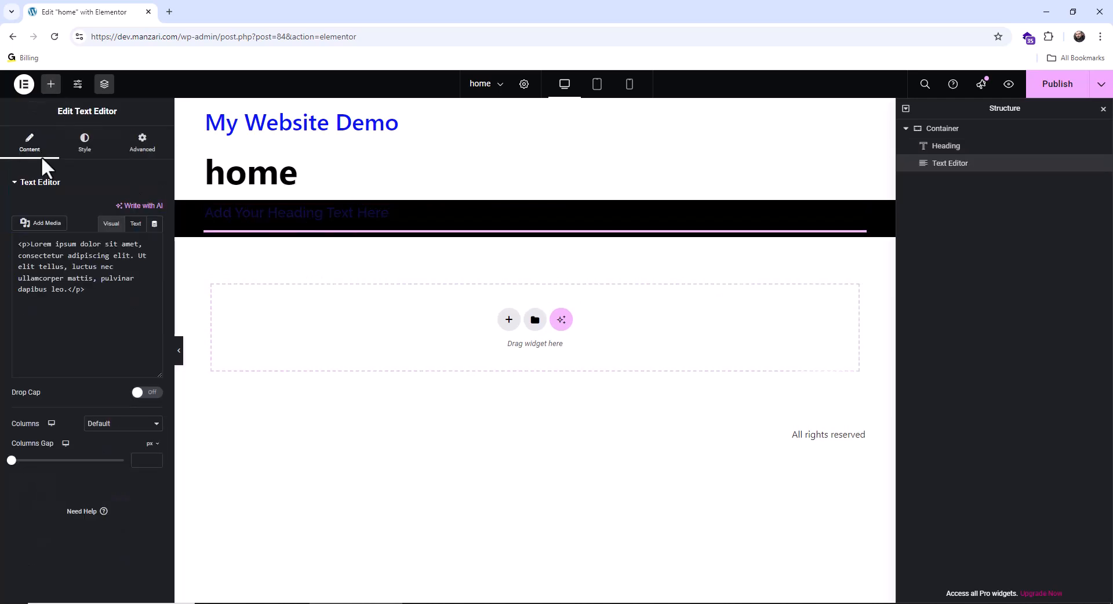
left_click(51, 84)
left_click_drag(46, 493, 311, 248)
left_click(330, 215)
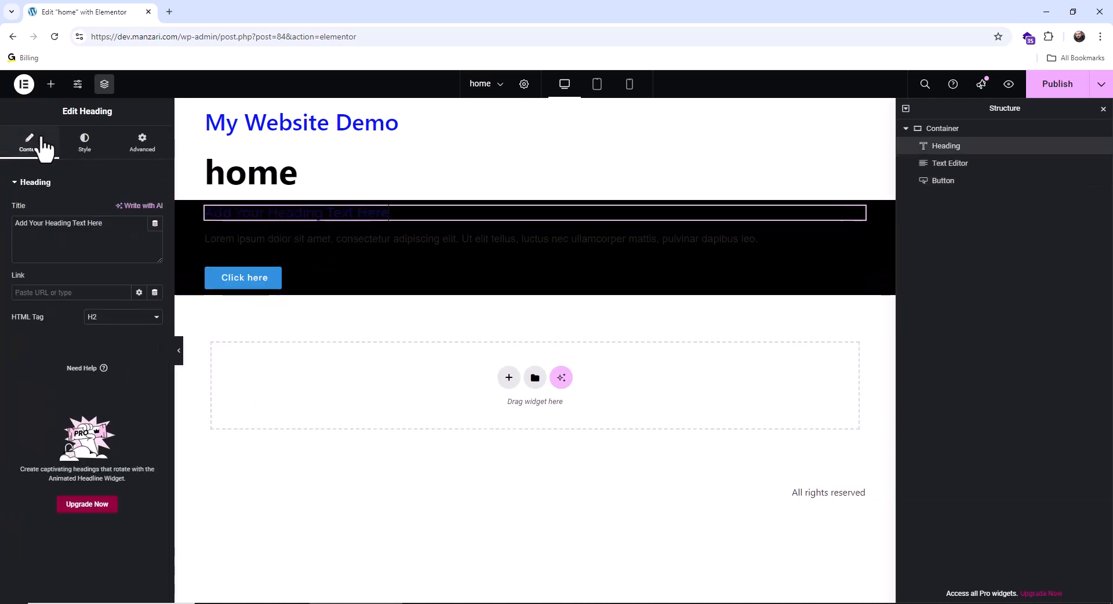
Set the heading's text color to white, #FFFFFF.
left_click(86, 148)
left_click(155, 233)
left_click_drag(145, 291, 70, 252)
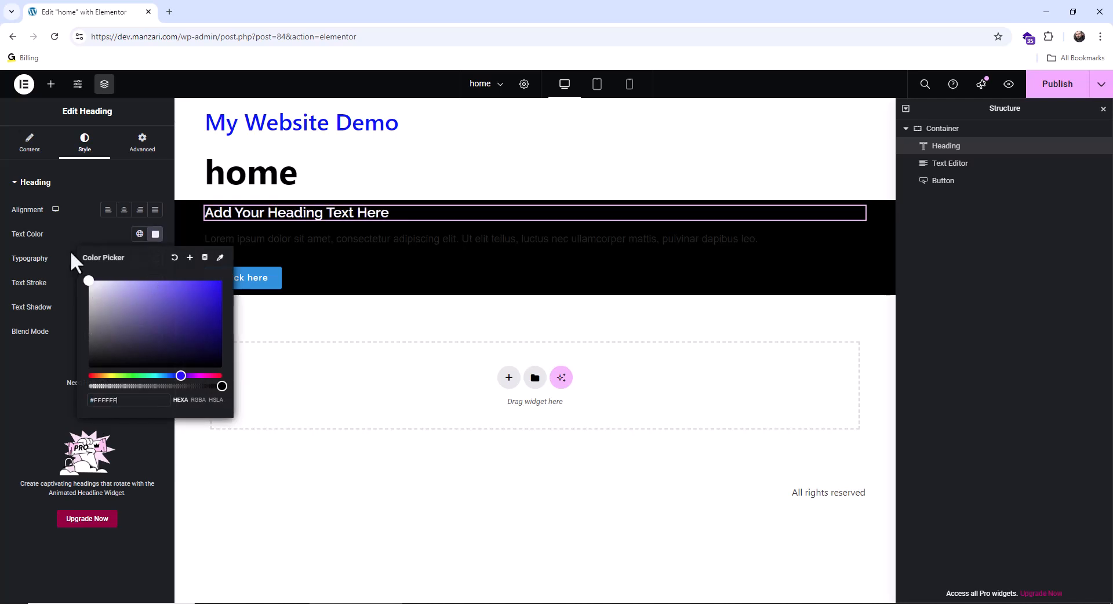
left_click(68, 227)
Set the Text Editor widget's text color to #FFFFFF and preview the page without the editing panels.
left_click(223, 242)
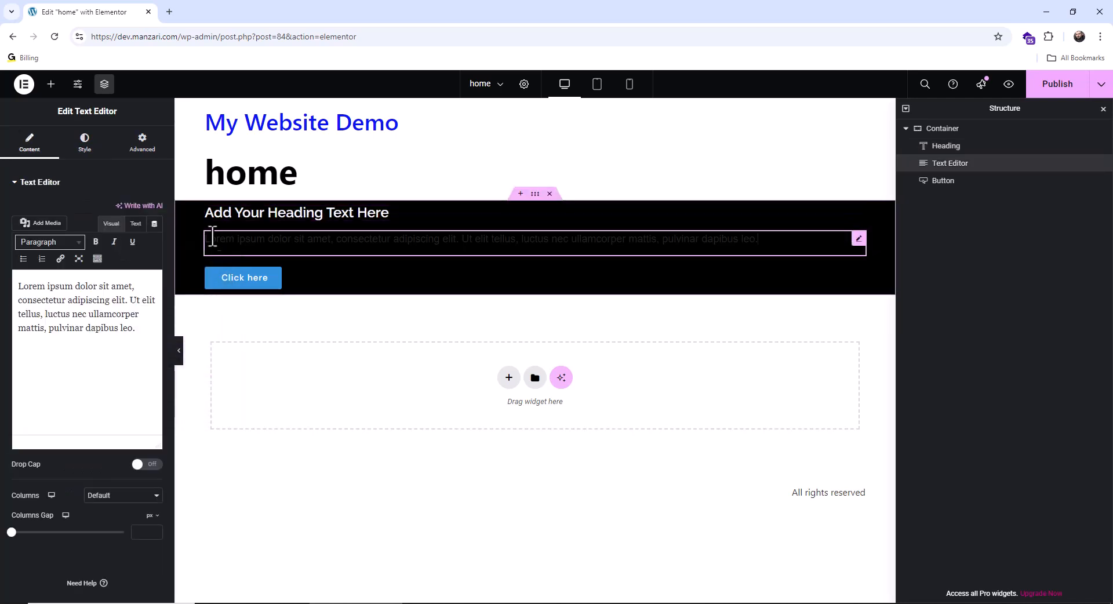
left_click(86, 142)
left_click(156, 234)
left_click_drag(116, 278, 72, 257)
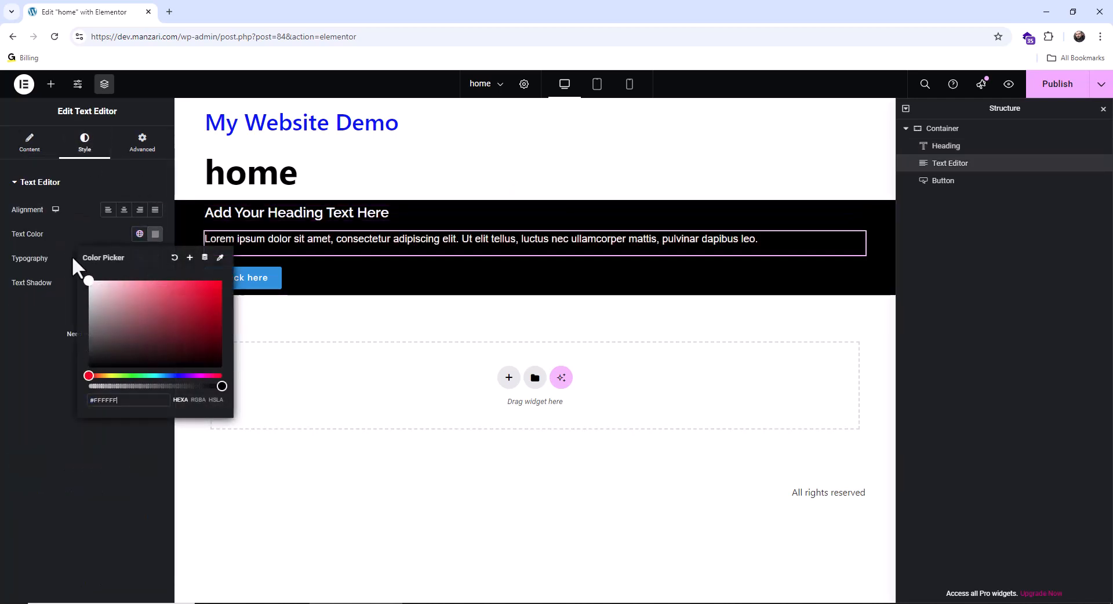
left_click(72, 227)
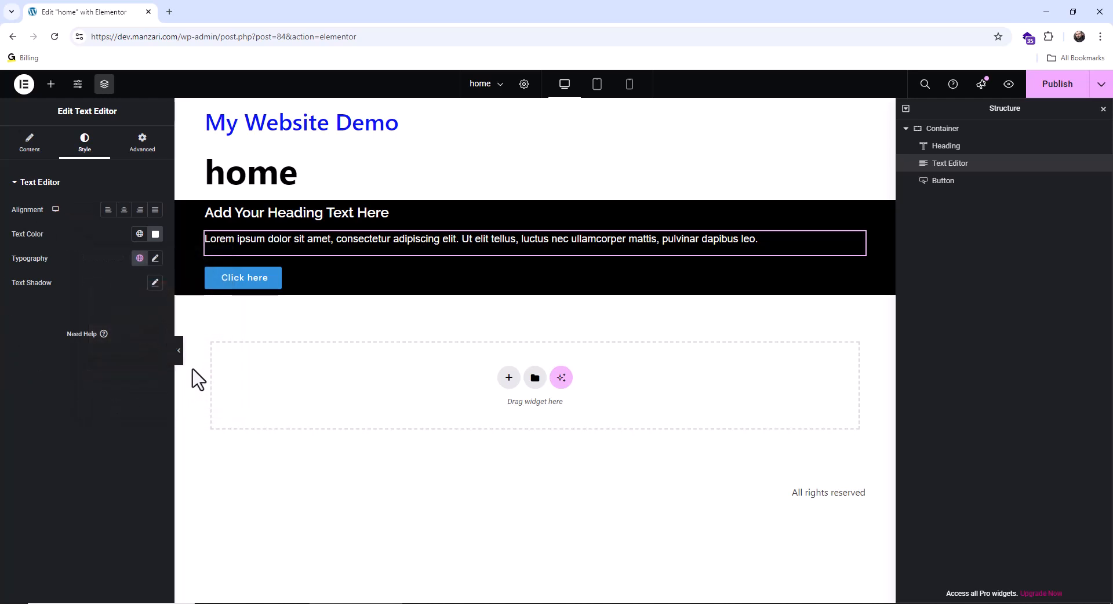
left_click(179, 358)
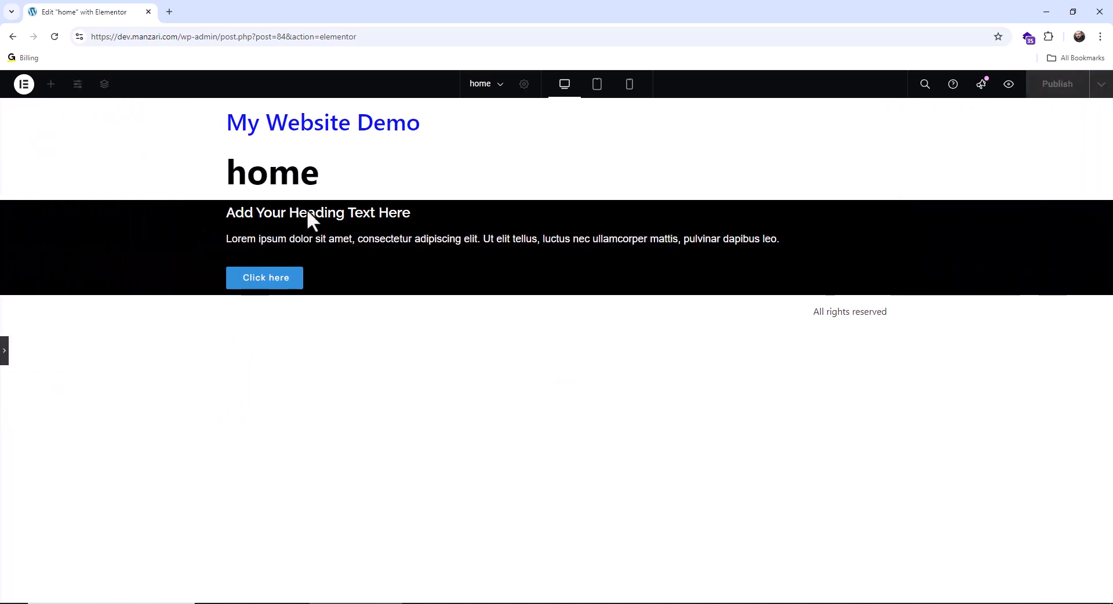
left_click(4, 357)
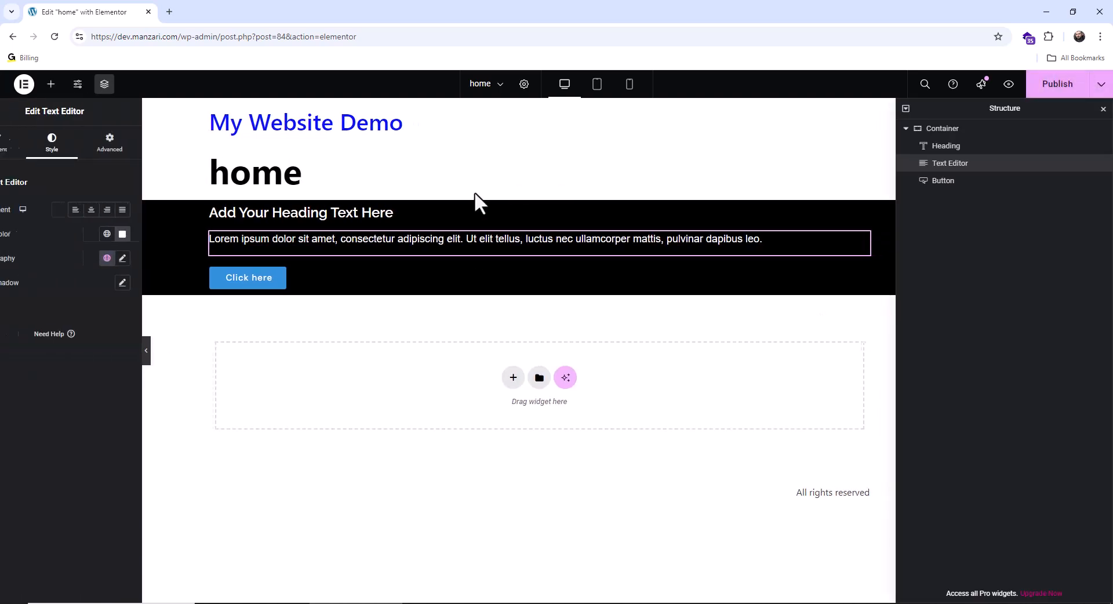
Duplicate the black container twice to get three stacked sections, and preview the page.
right_click(545, 210)
left_click(558, 232)
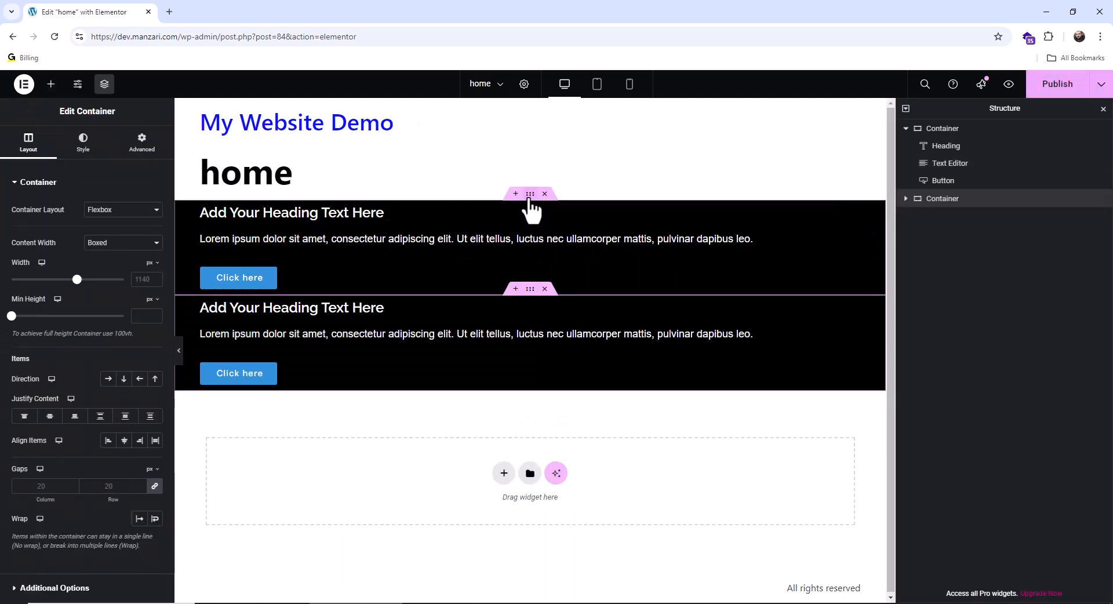
right_click(560, 248)
left_click(561, 232)
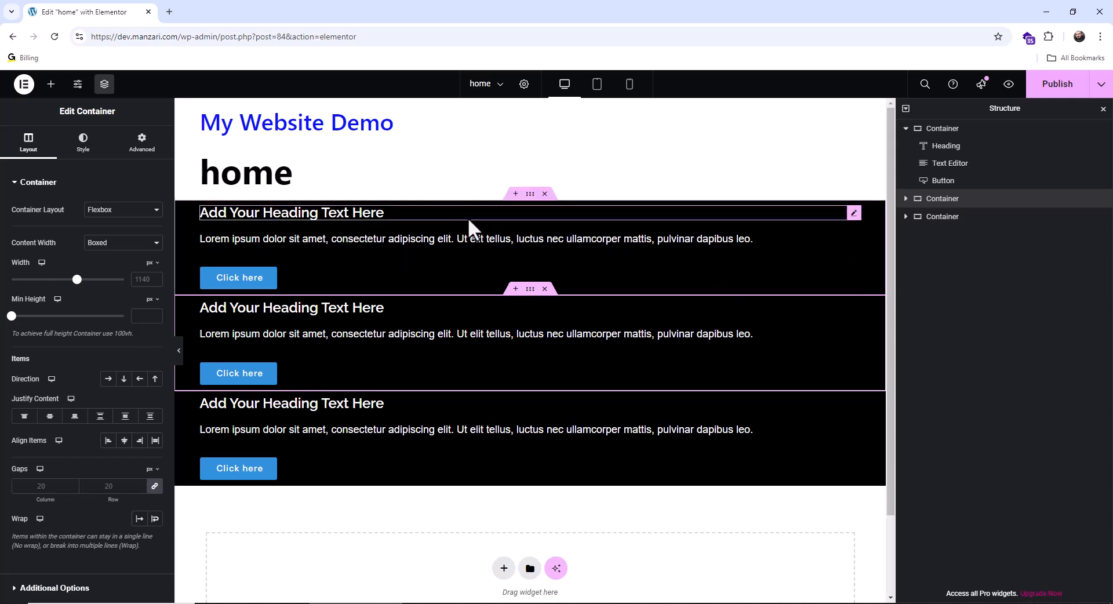
left_click(179, 350)
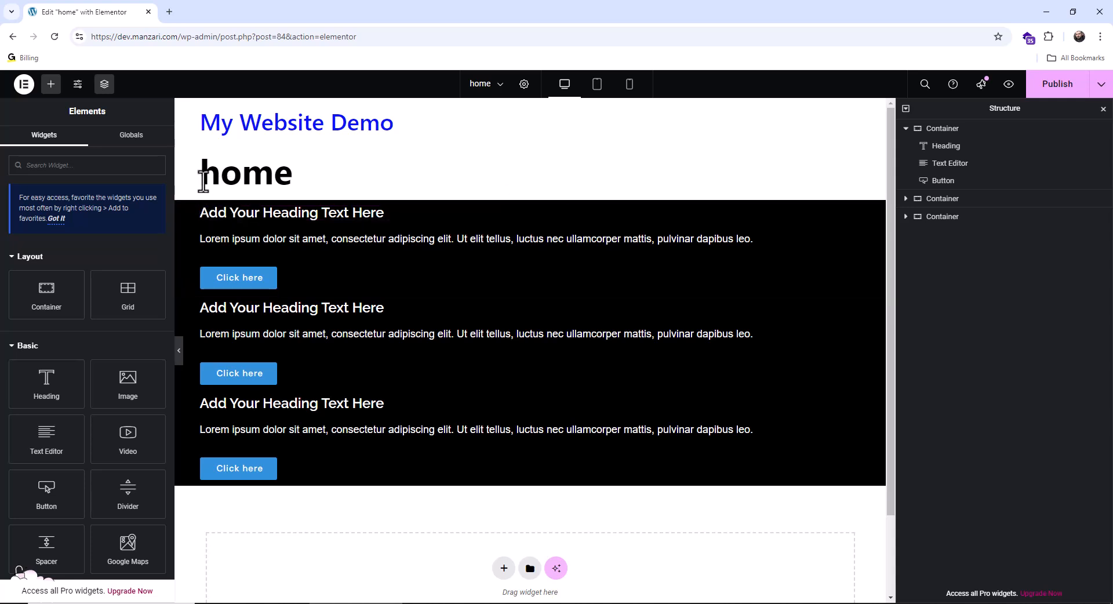
Unlink the first container's margin values and set its bottom margin to 50 px, leaving the other sides at 0.
left_click_drag(204, 181, 297, 189)
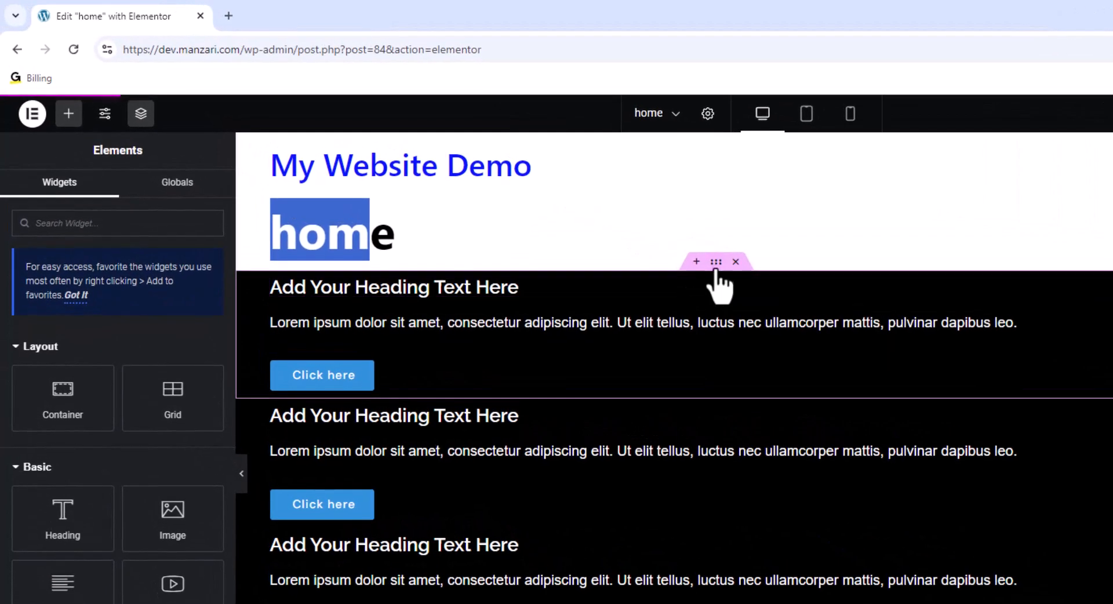
left_click(569, 209)
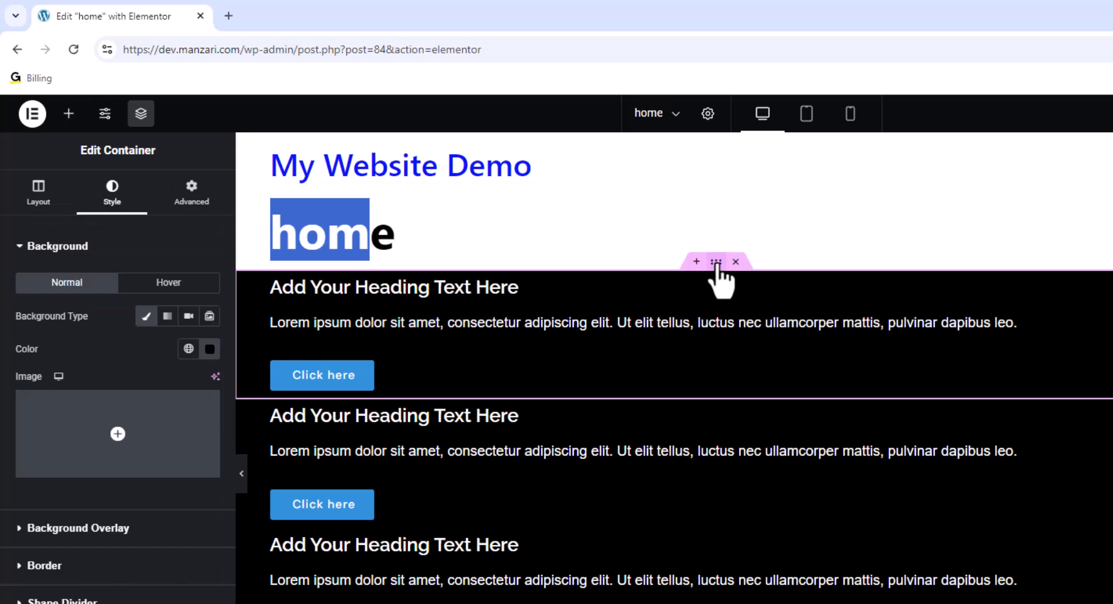
left_click(197, 206)
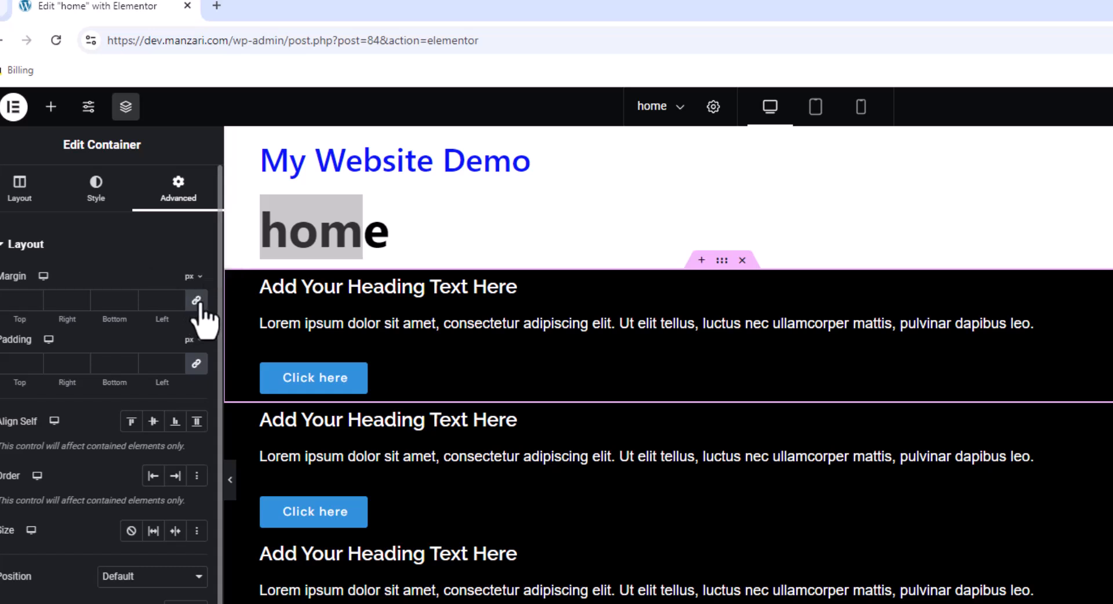
left_click(197, 301)
left_click(25, 300)
type("1")
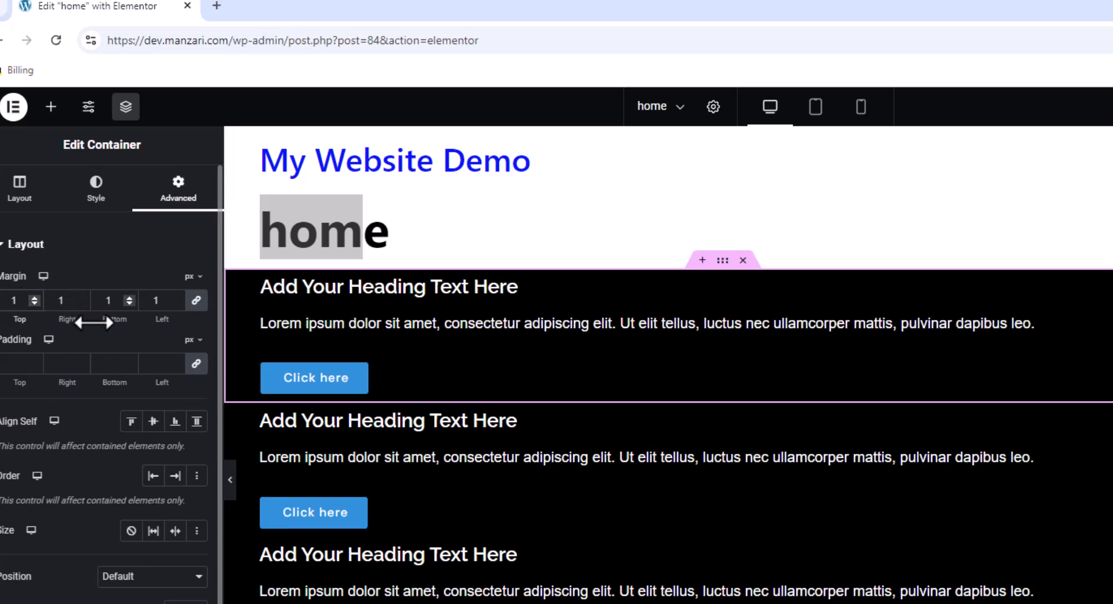
left_click(35, 303)
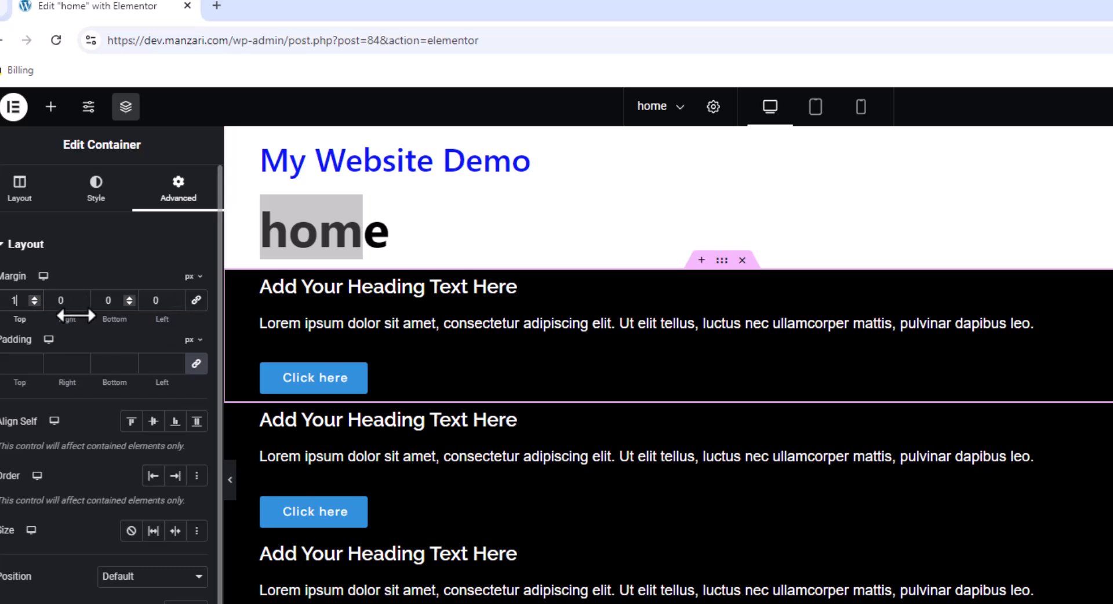
left_click(35, 303)
type("50")
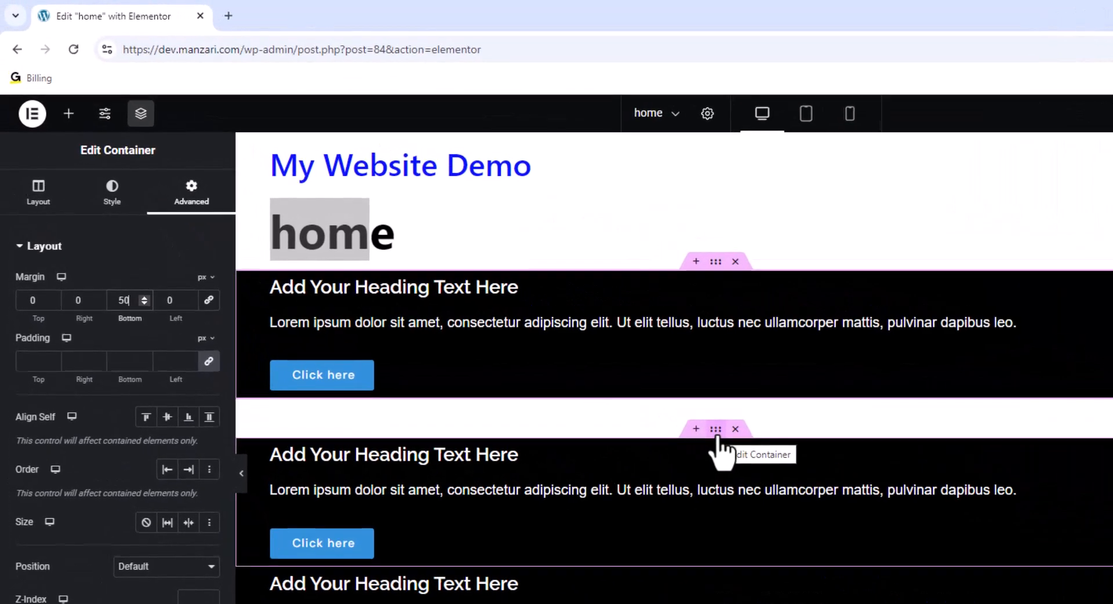
Give the second container an unlinked bottom margin of 50 px and preview the page.
left_click(611, 368)
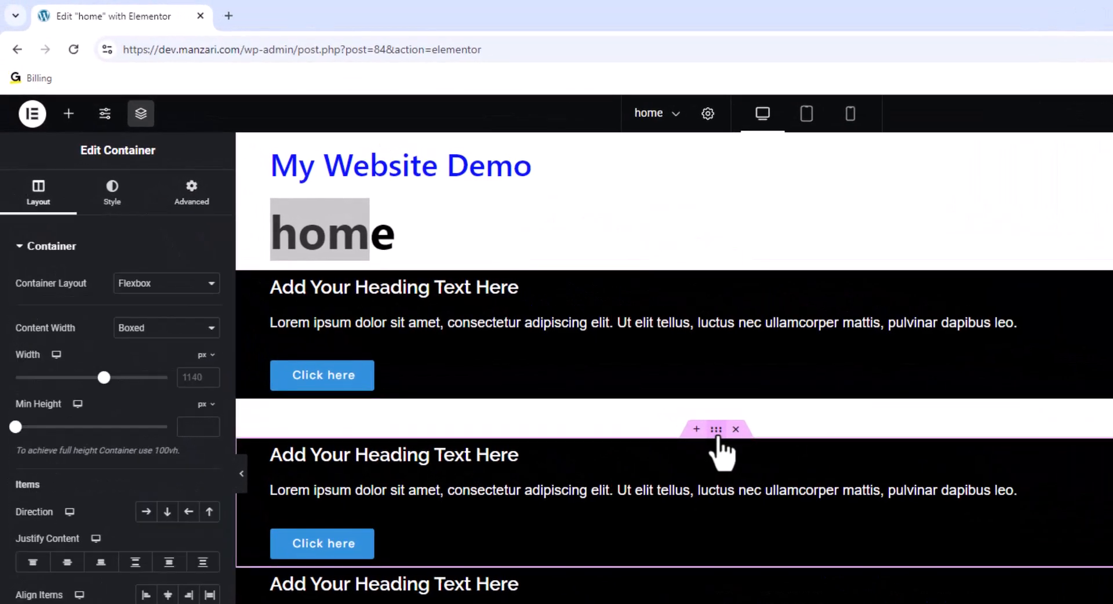
left_click(191, 197)
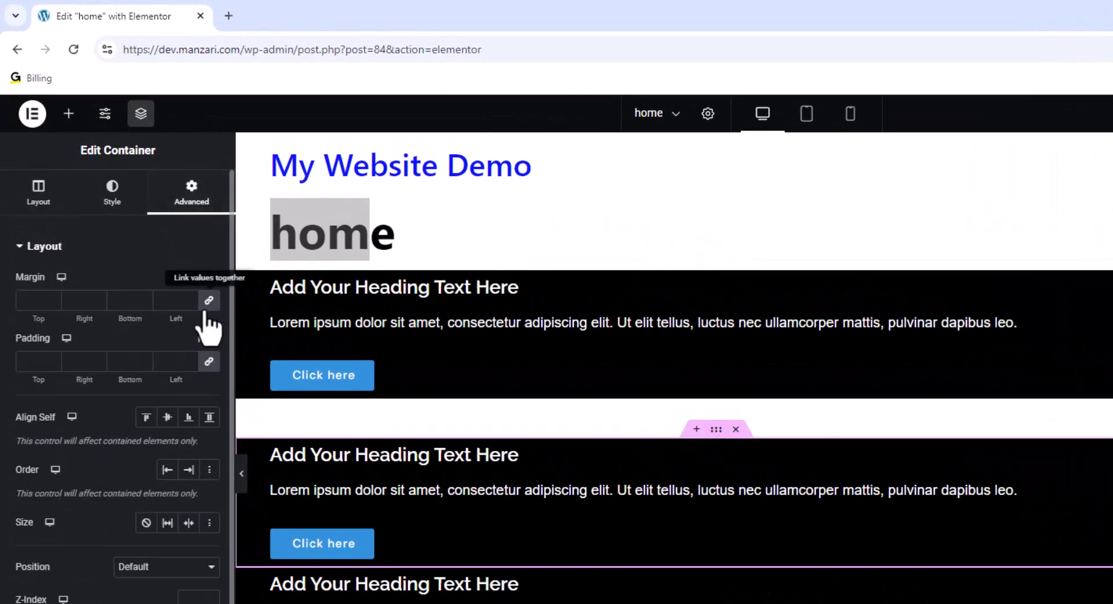
left_click_drag(116, 303, 131, 302)
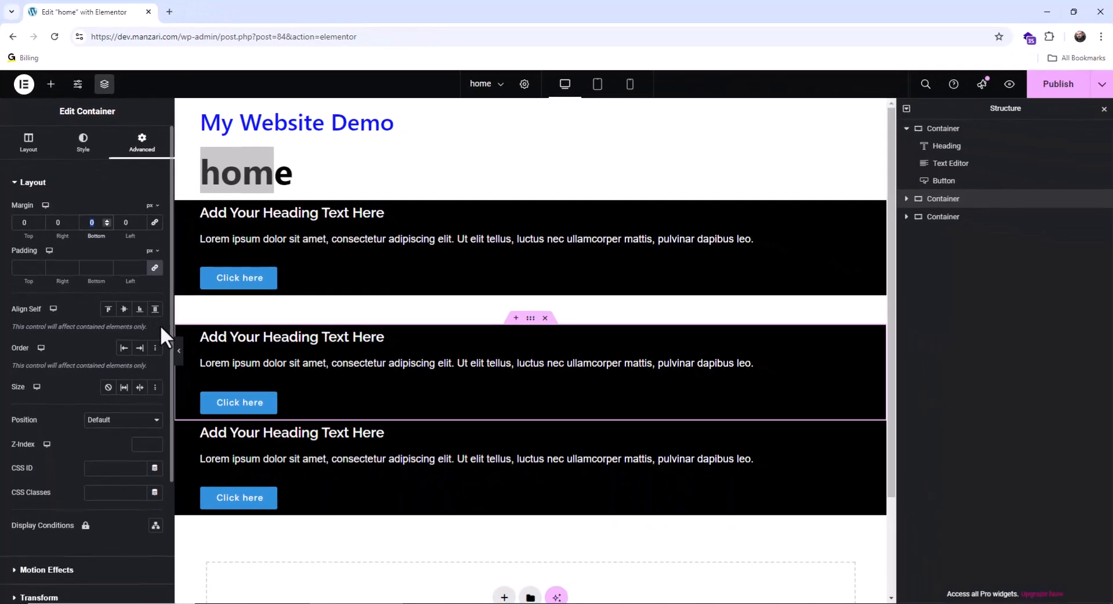
type("50")
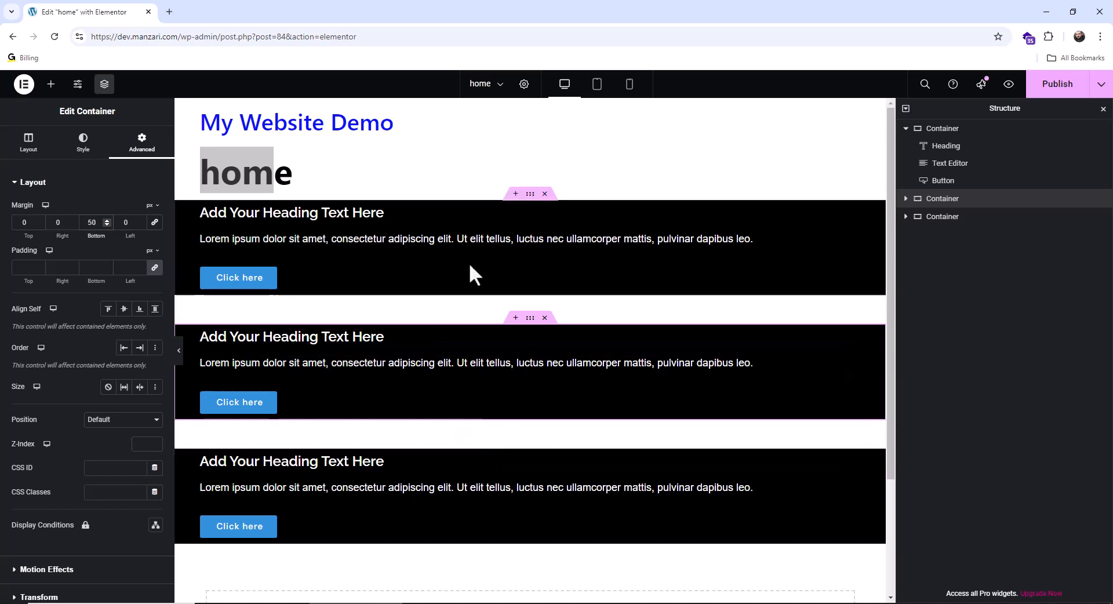
left_click(179, 350)
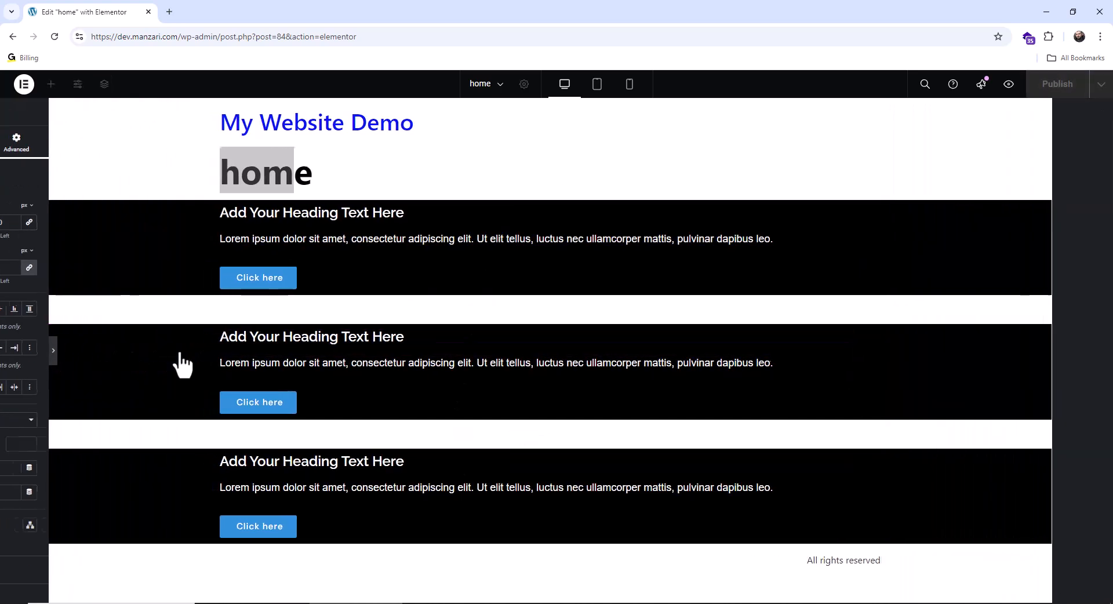
left_click(6, 351)
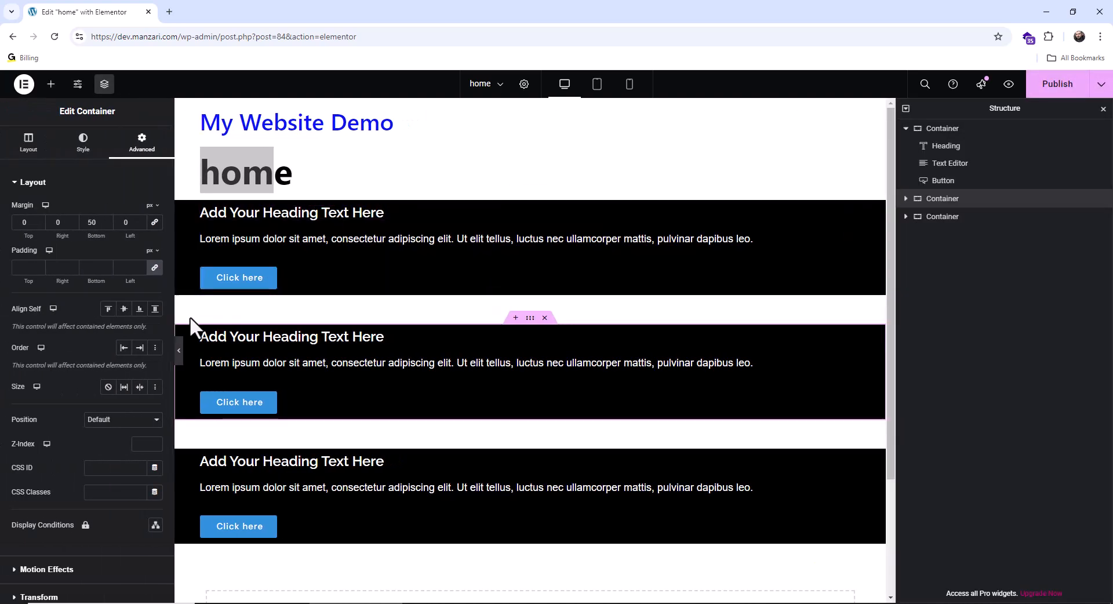
left_click(246, 186)
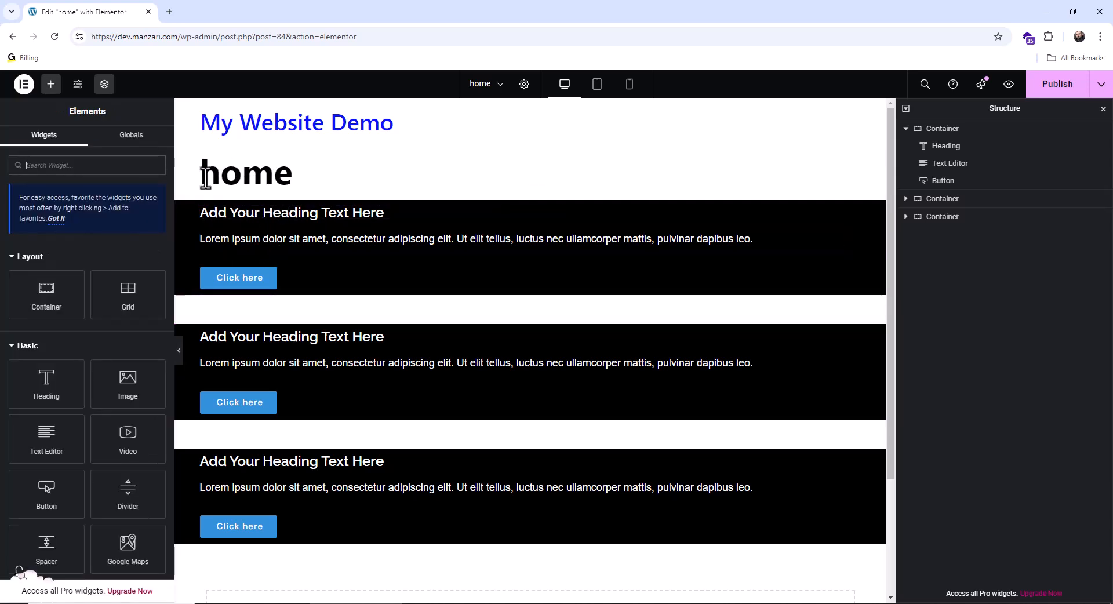
left_click_drag(201, 174, 275, 187)
left_click(244, 186)
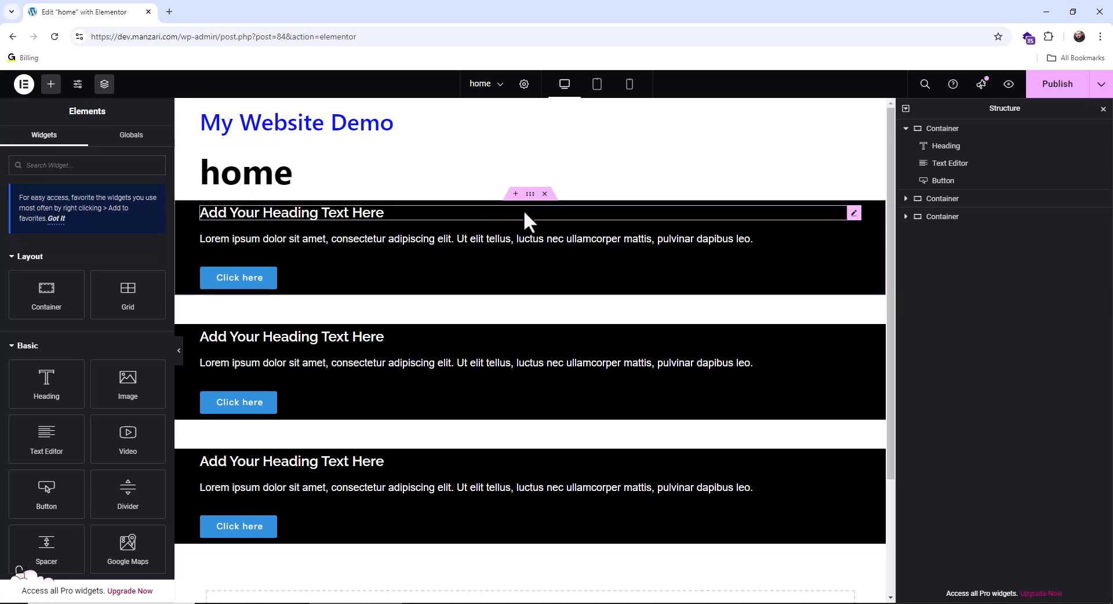
Set the first container's top margin to 50 px to separate it from the page title.
left_click(530, 198)
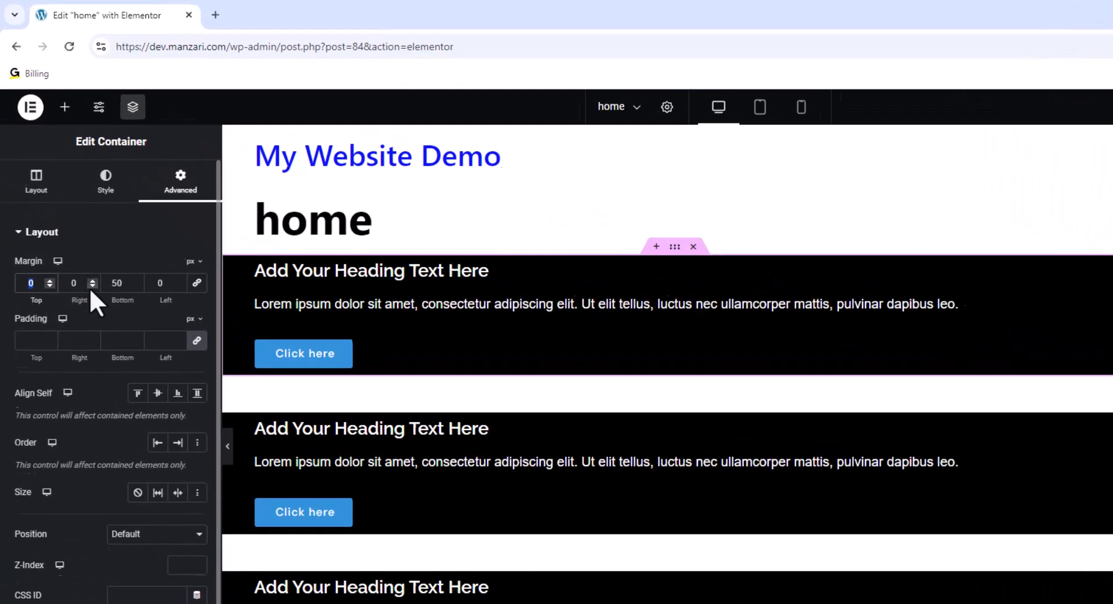
type("50")
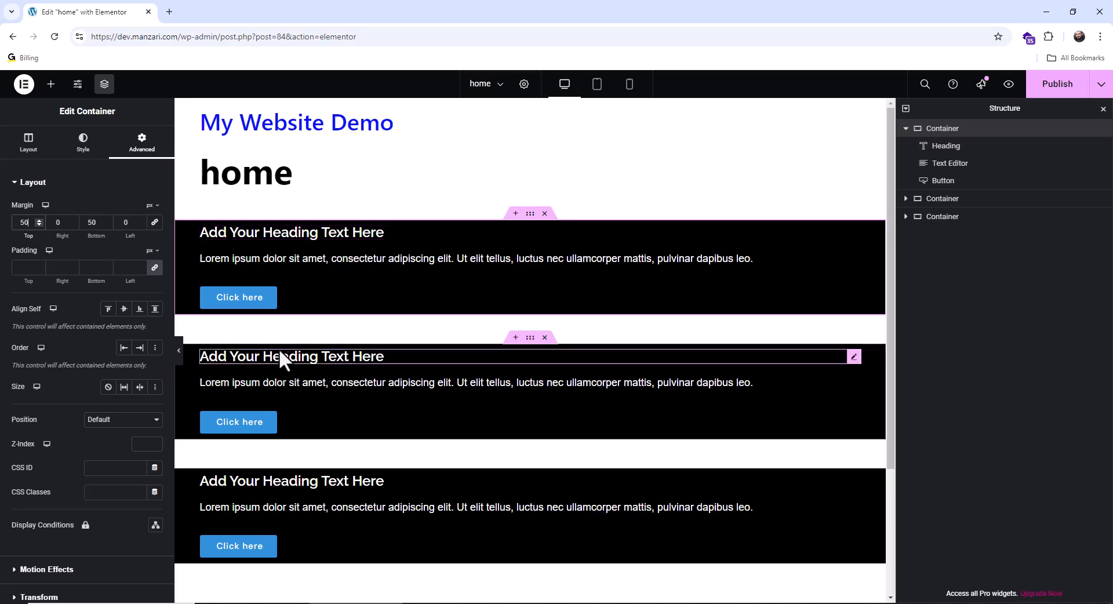
scroll(291, 323, "down", 3)
scroll(380, 353, "up", 3)
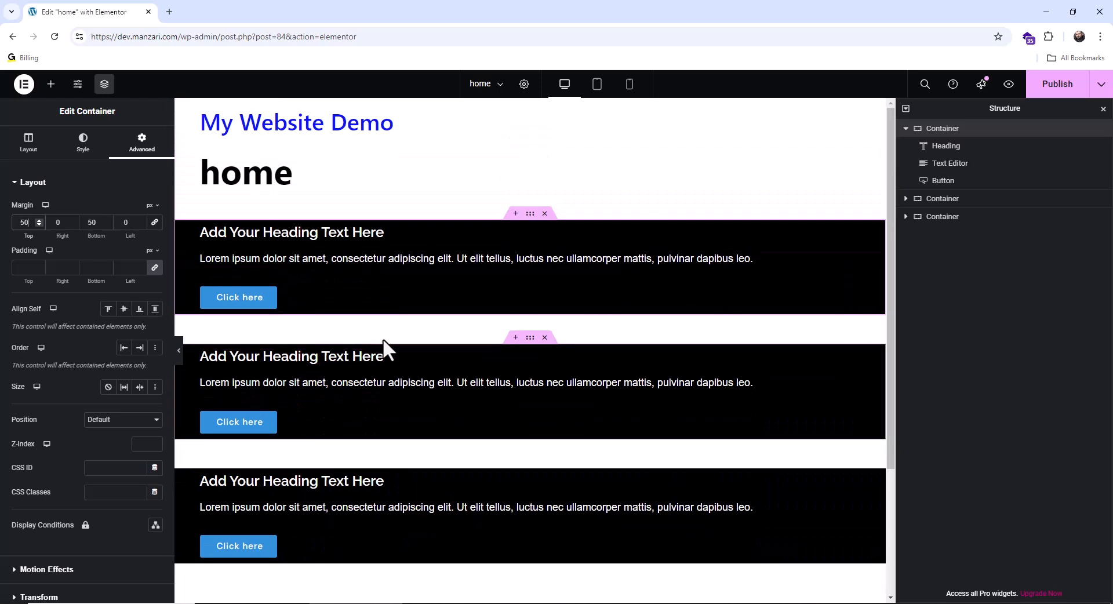
Give the third container an unlinked bottom margin of 50 px.
scroll(388, 343, "down", 2)
scroll(390, 342, "down", 1)
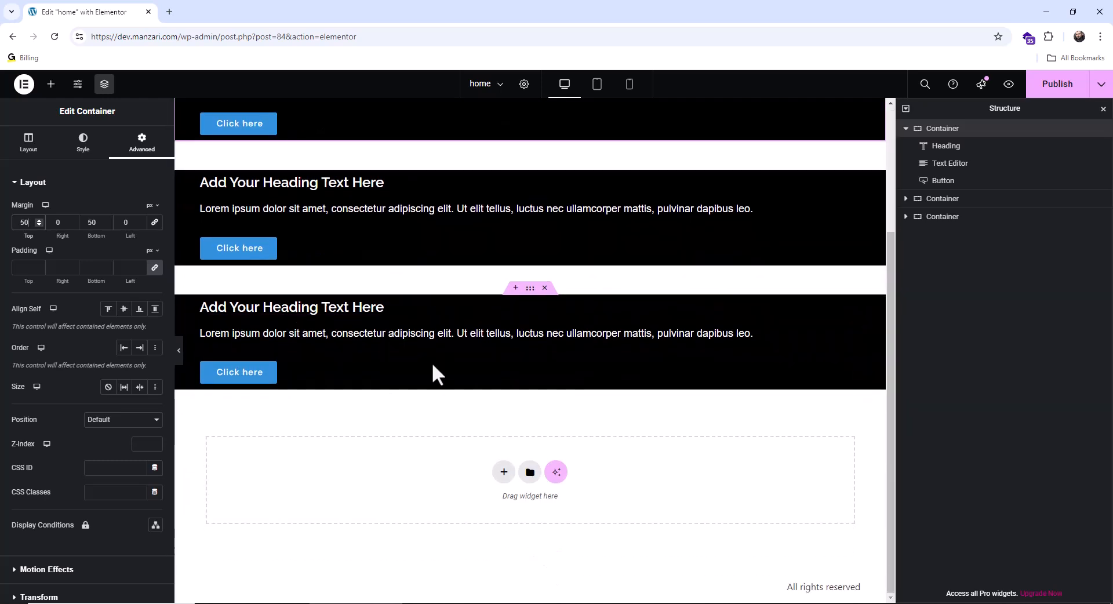
left_click(529, 288)
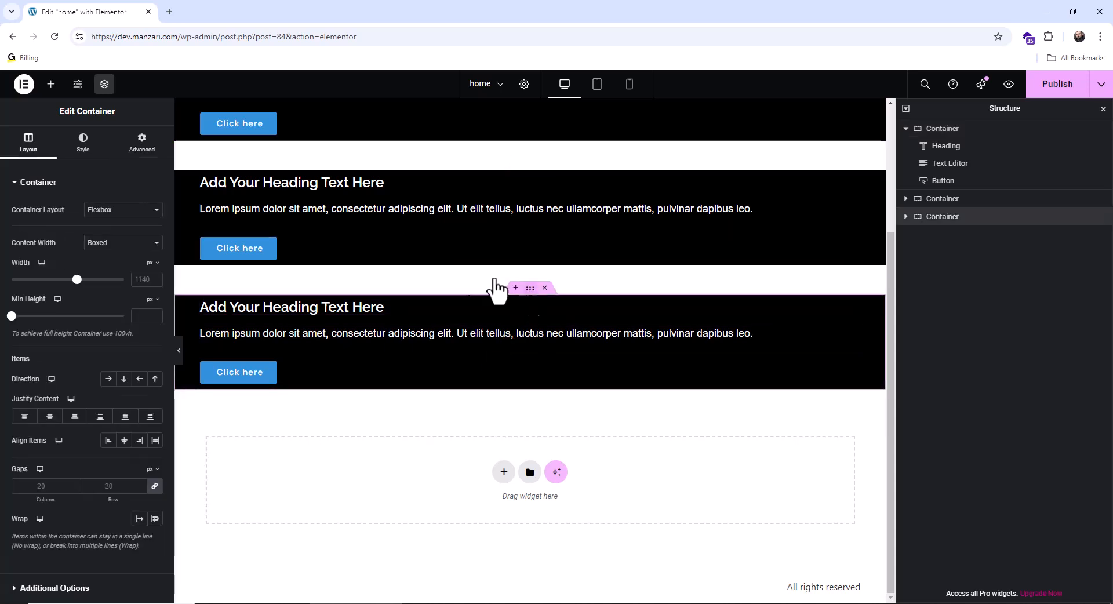
left_click(142, 144)
left_click(155, 222)
type("50")
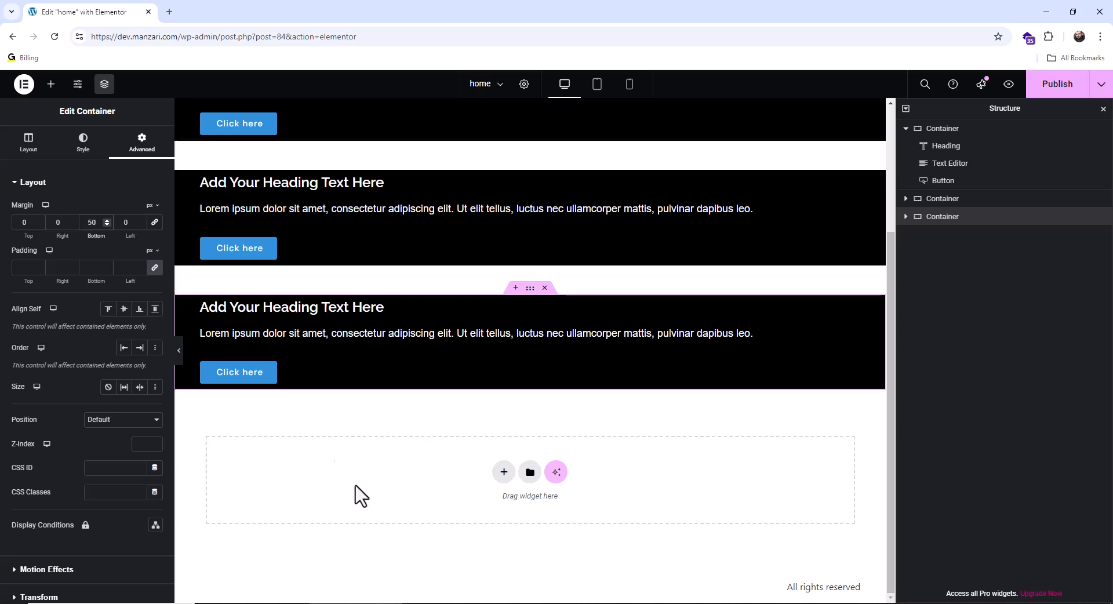
Add a new container below the third section and give it a Classic background in dark red.
left_click(51, 84)
left_click_drag(50, 309, 333, 495)
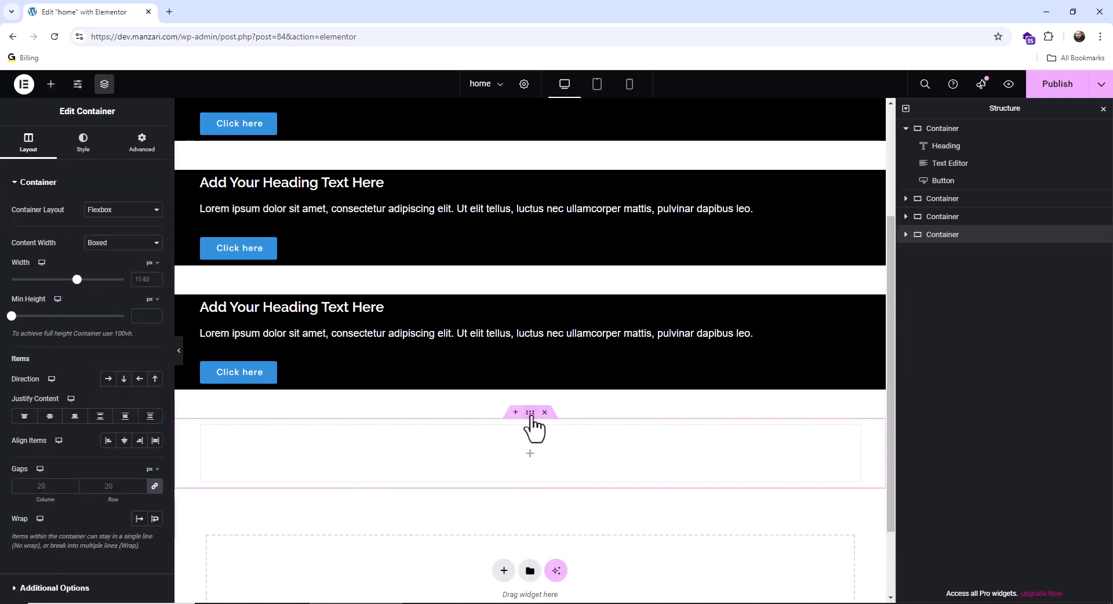
left_click(81, 144)
left_click(108, 233)
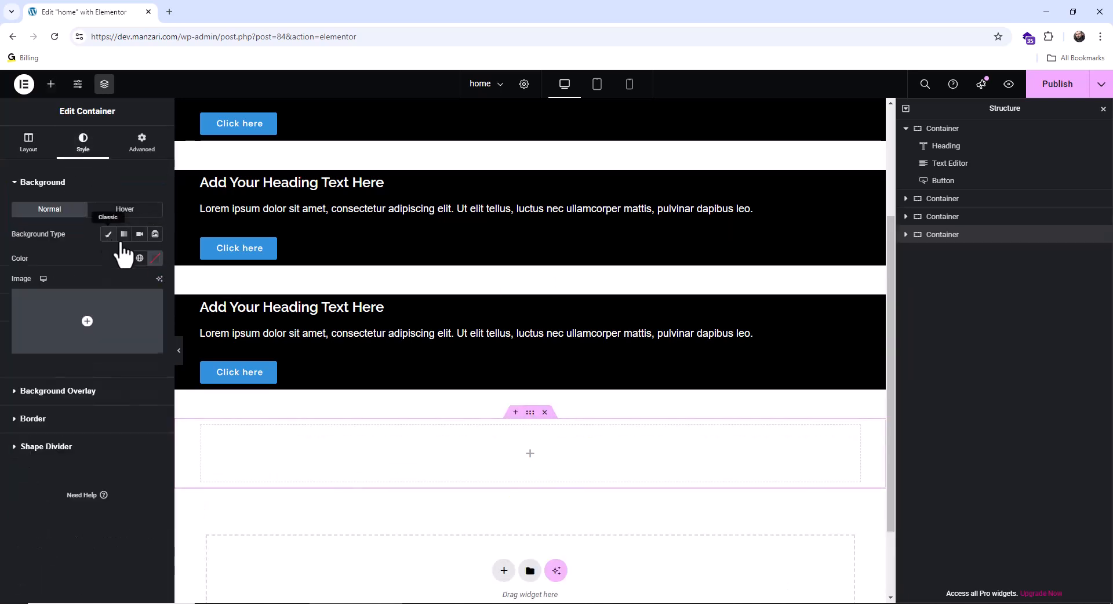
left_click(156, 258)
left_click(223, 365)
left_click(359, 533)
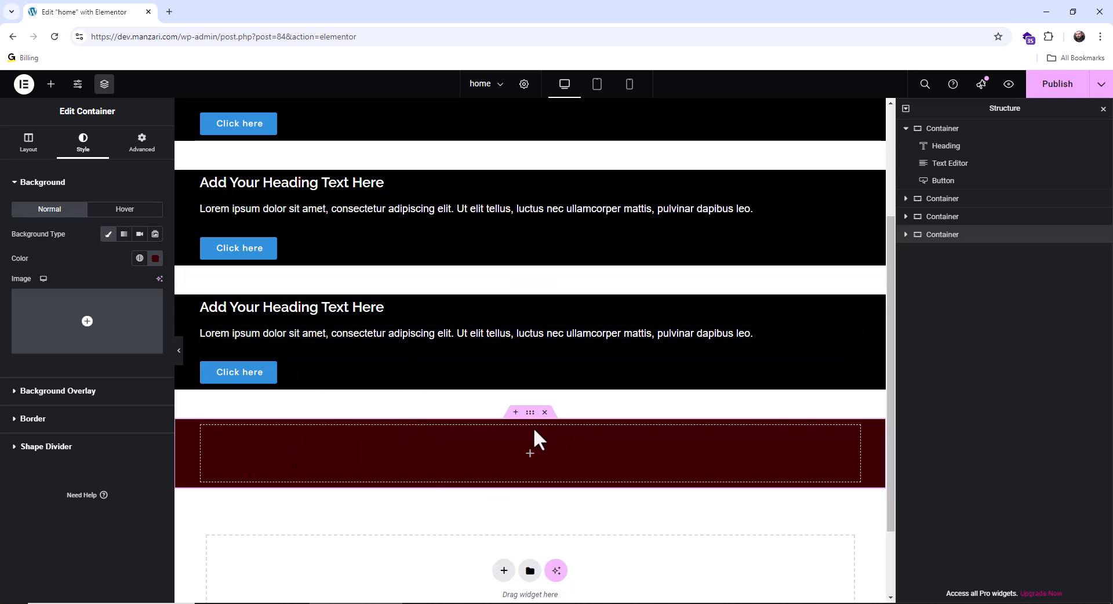
Change the new bottom container's background color to black, #000000.
scroll(486, 435, "up", 3)
scroll(462, 385, "down", 5)
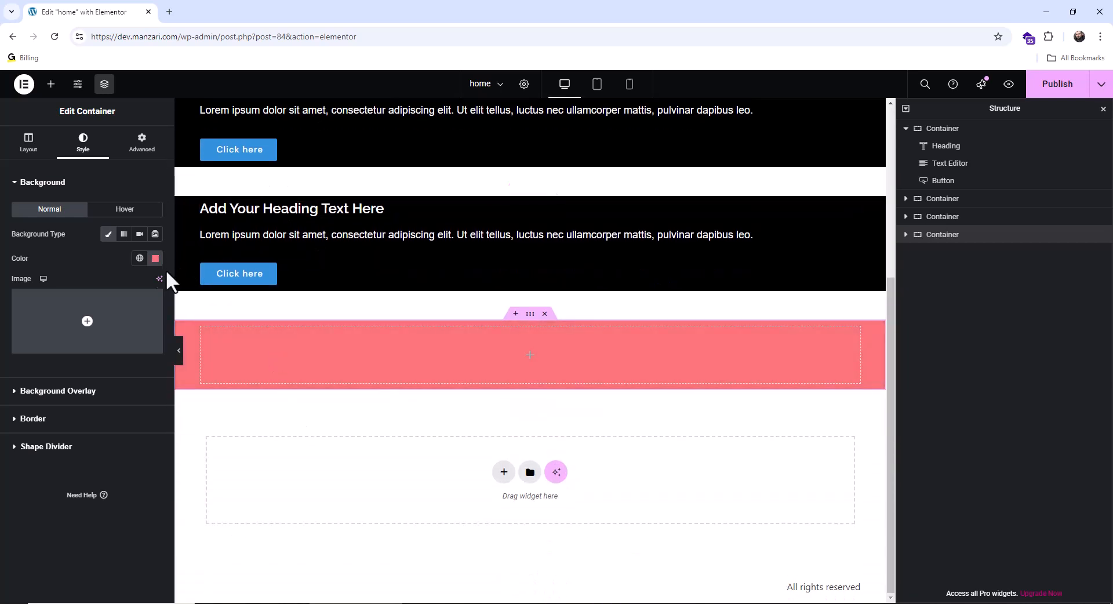
left_click(156, 258)
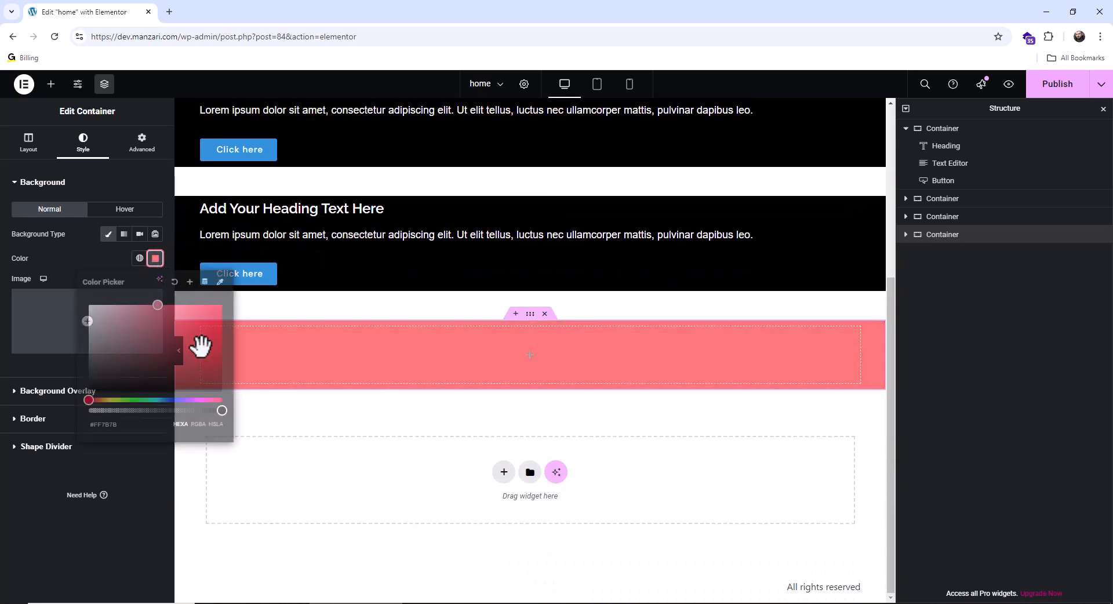
left_click_drag(200, 346, 221, 397)
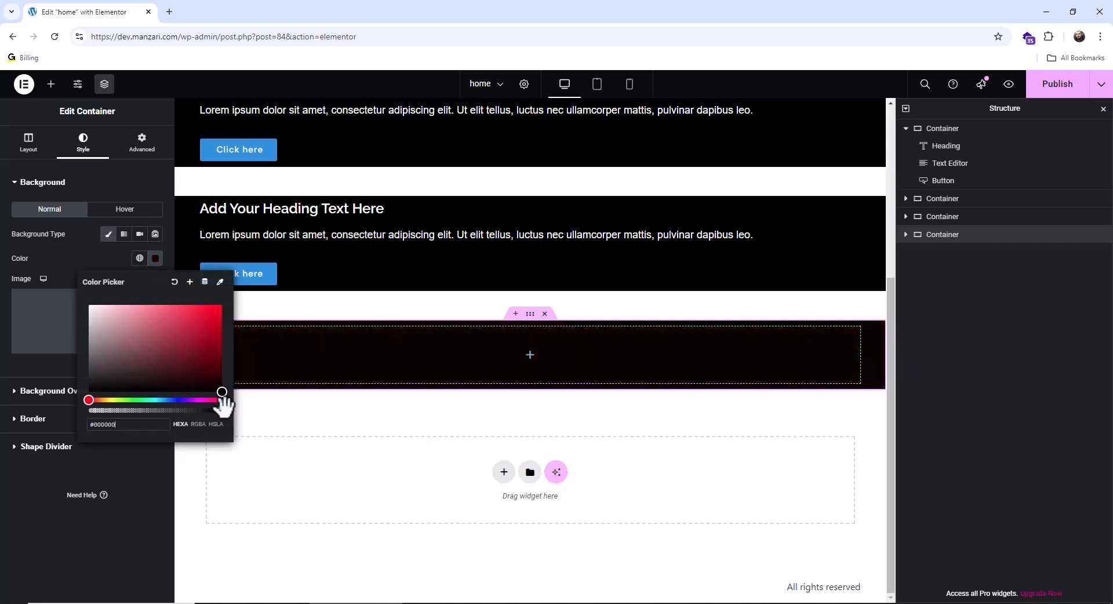
Delete the empty black container at the bottom of the page and preview the three remaining sections without the editing panels.
left_click(278, 434)
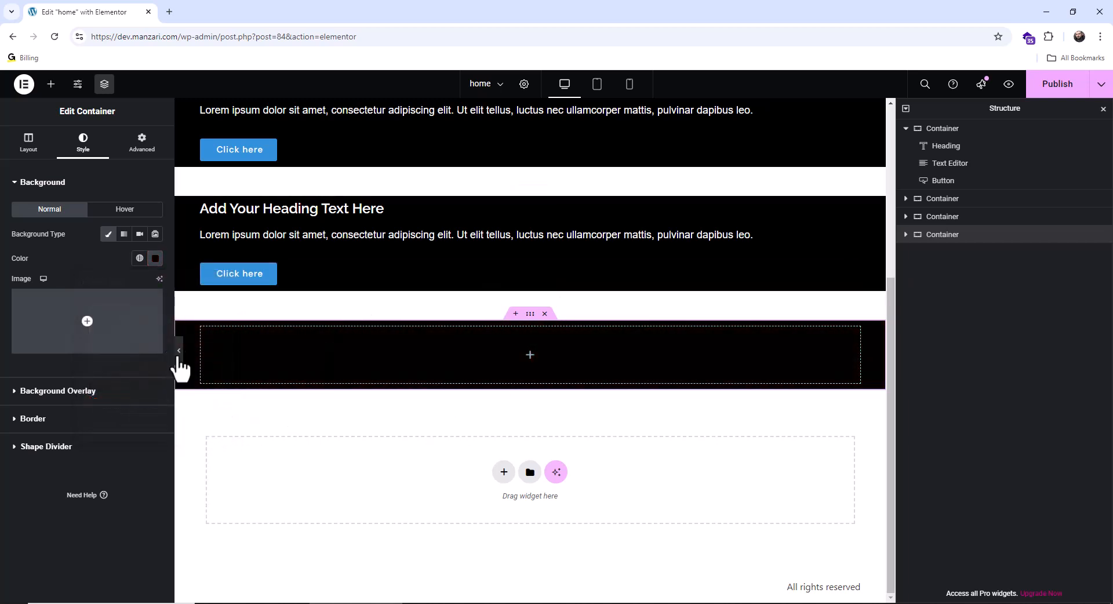
left_click(178, 351)
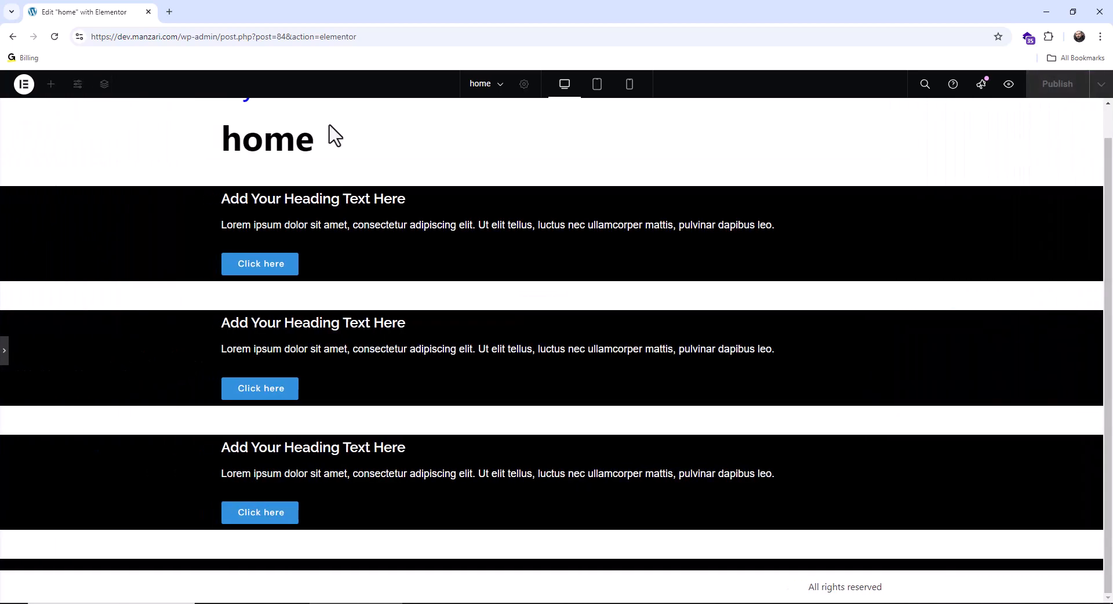
left_click(5, 351)
scroll(638, 510, "down", 4)
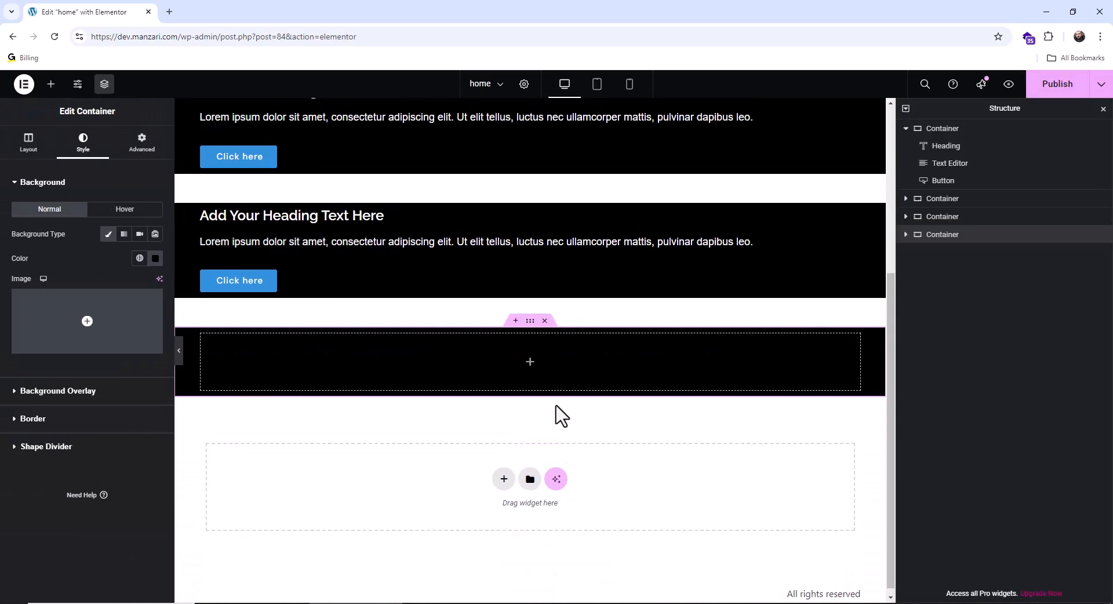
left_click(545, 320)
scroll(586, 353, "up", 5)
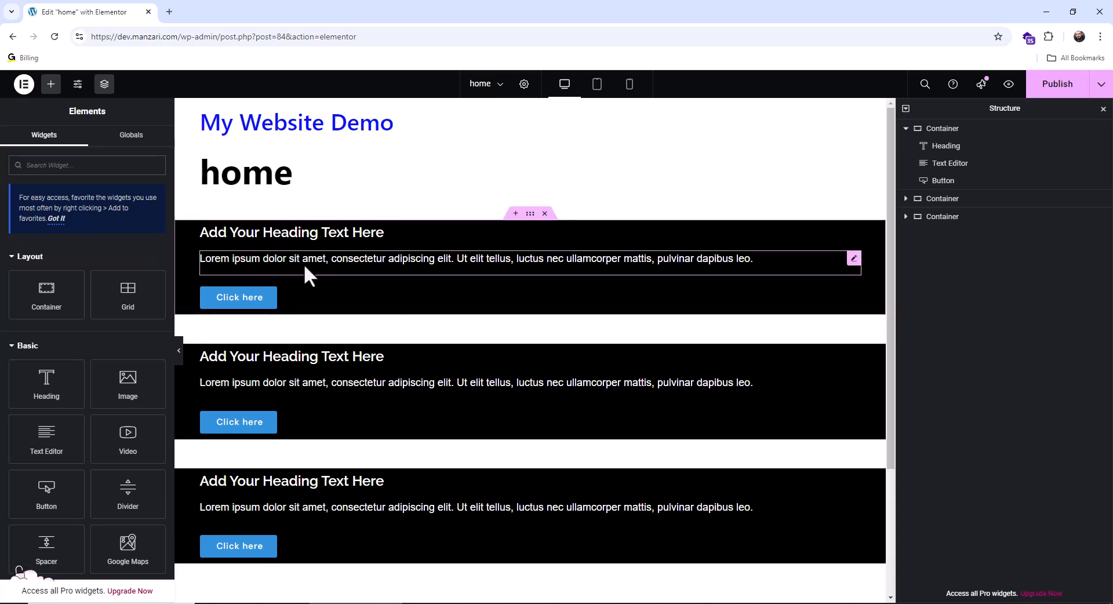
left_click(179, 352)
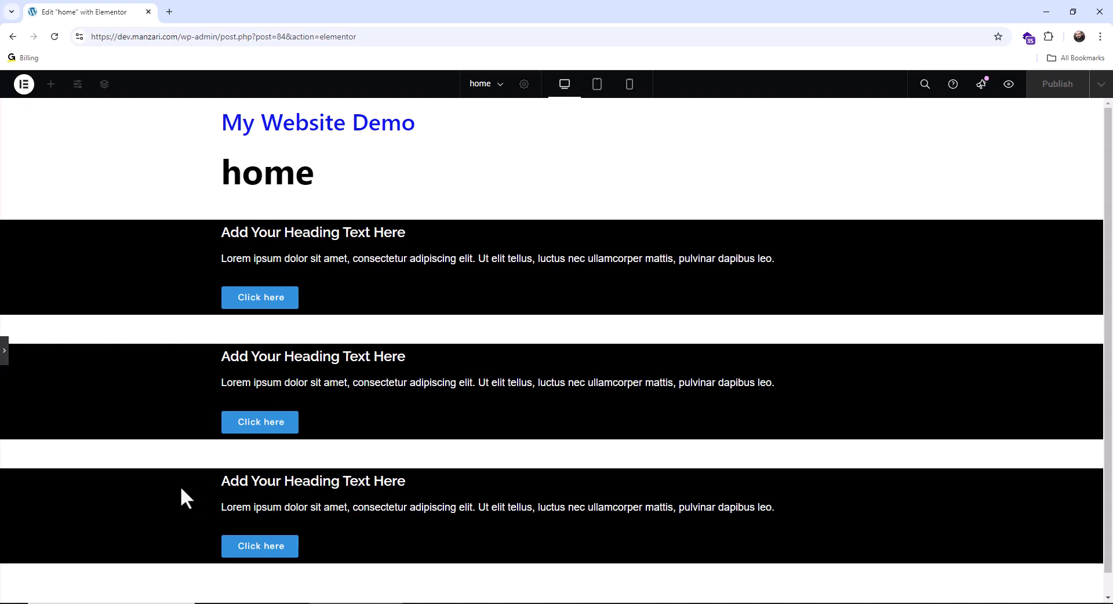
left_click(3, 360)
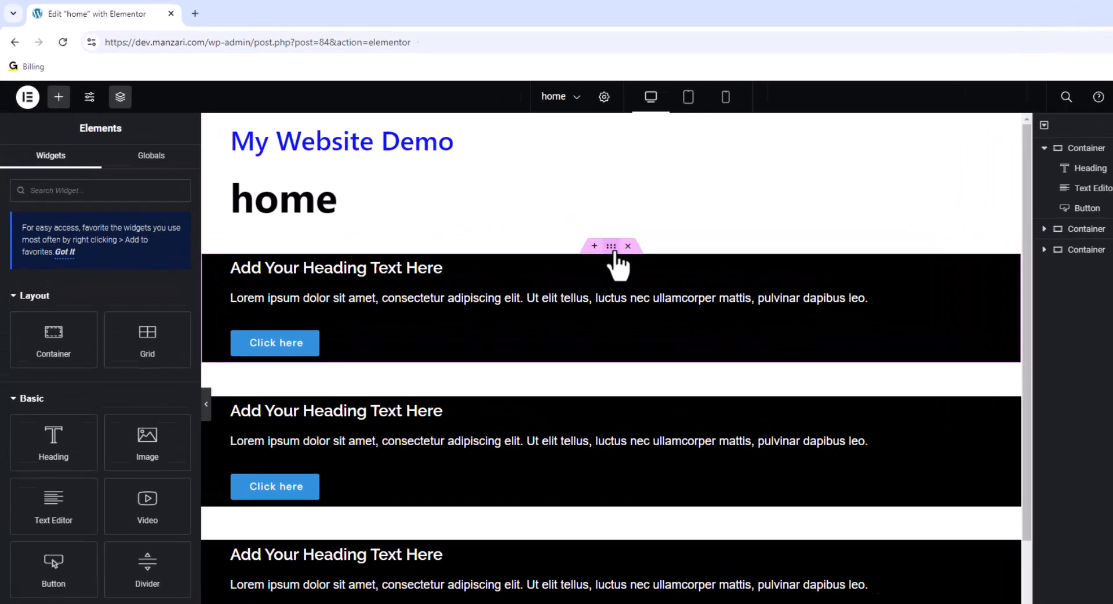
Give the first container linked padding of 50 px on all sides and preview its spacing against the other sections.
left_click(612, 250)
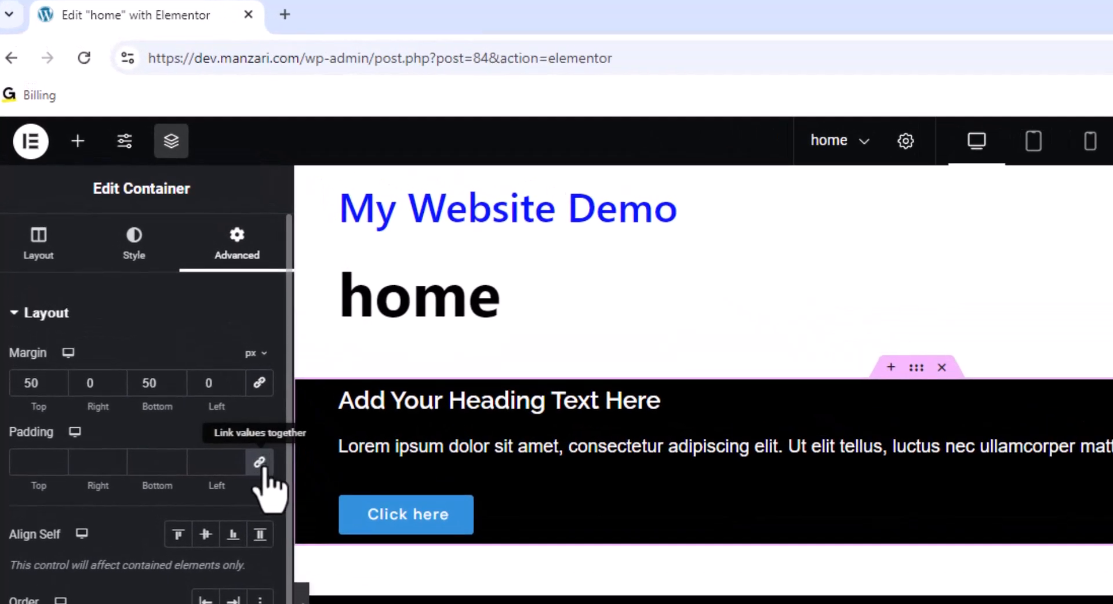
left_click(260, 463)
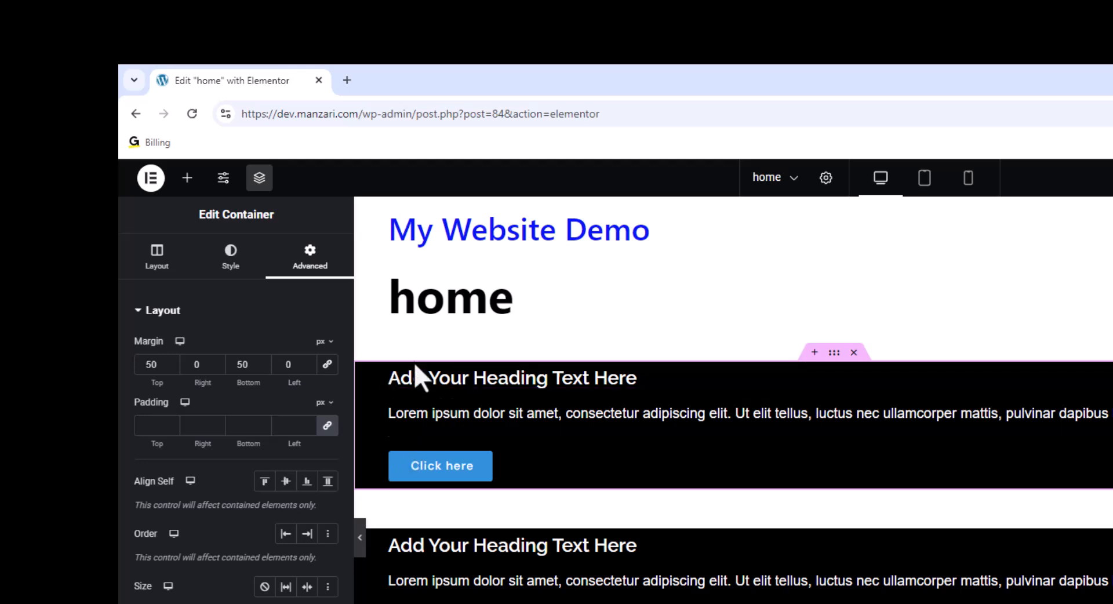
left_click(152, 425)
type("50")
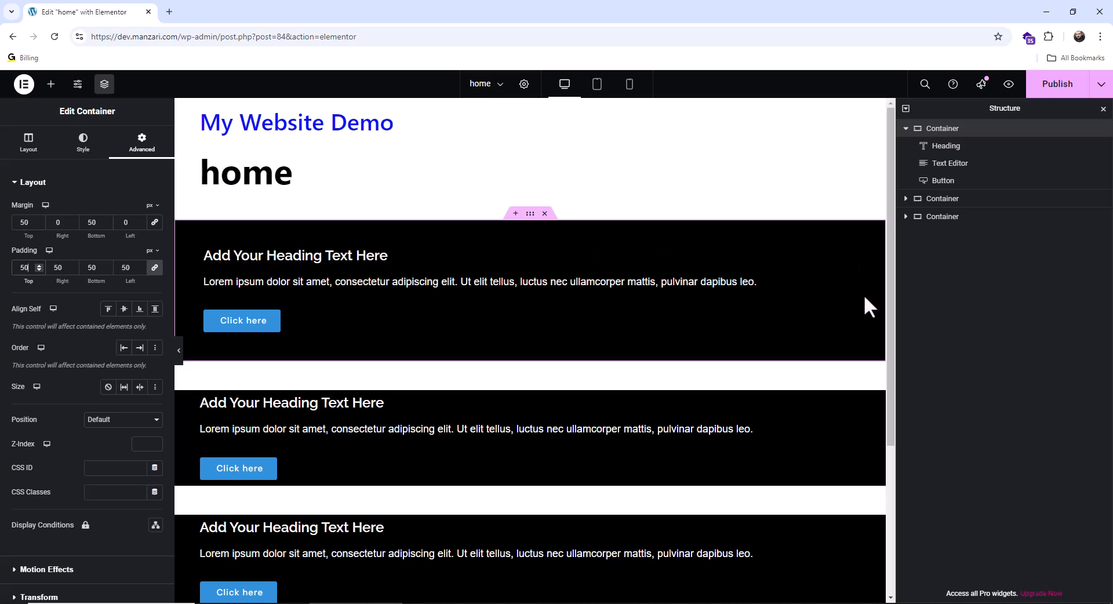
left_click(179, 350)
scroll(202, 311, "down", 1)
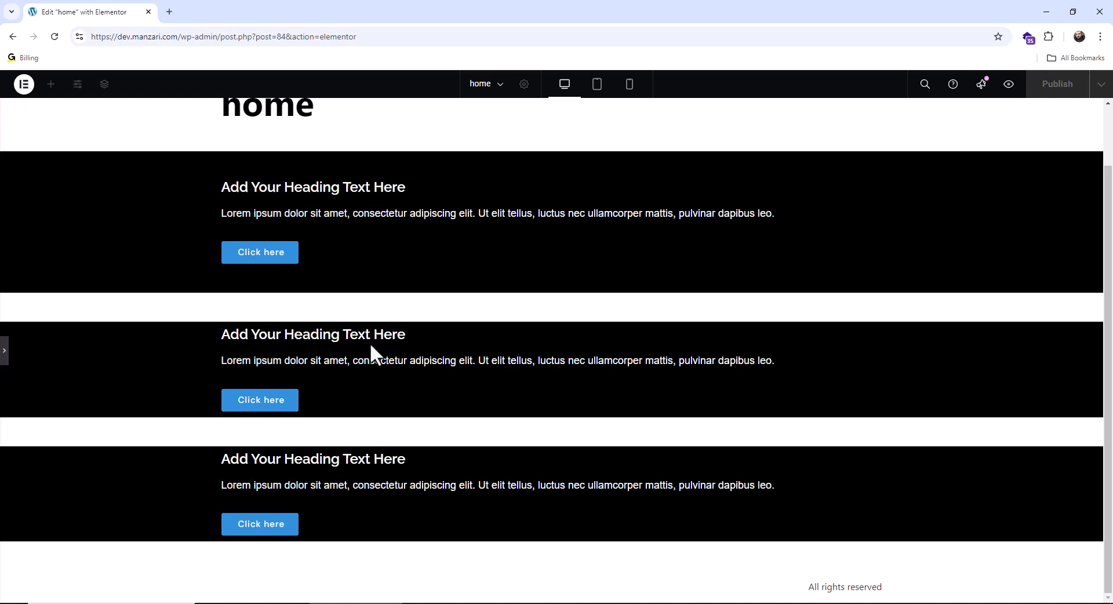
left_click(3, 353)
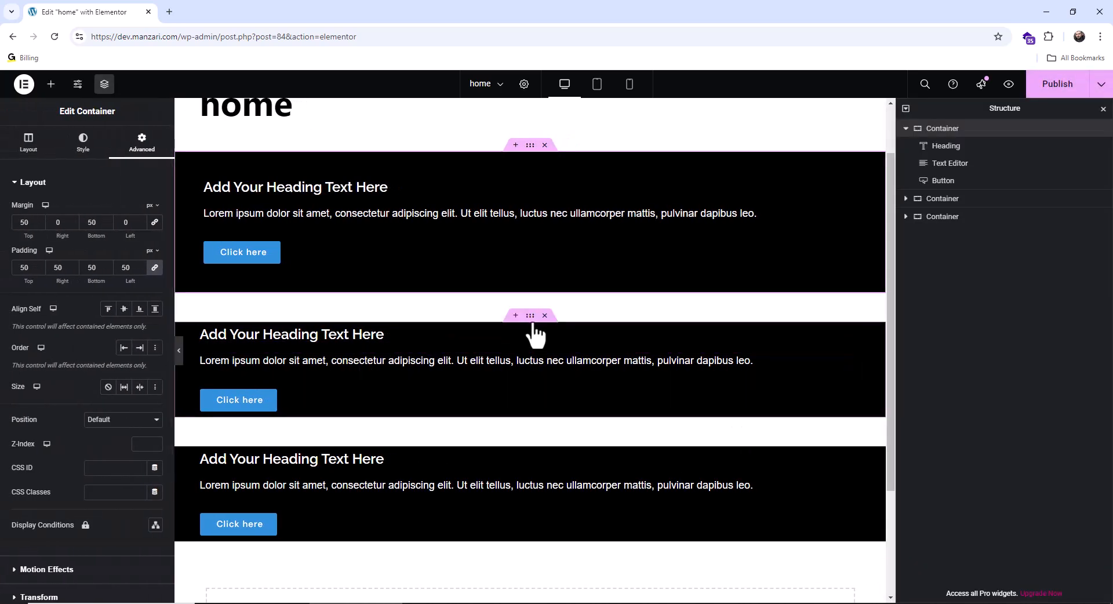
Set linked padding of 50 px on all sides for the second and third containers.
left_click(531, 323)
left_click(29, 268)
type("50")
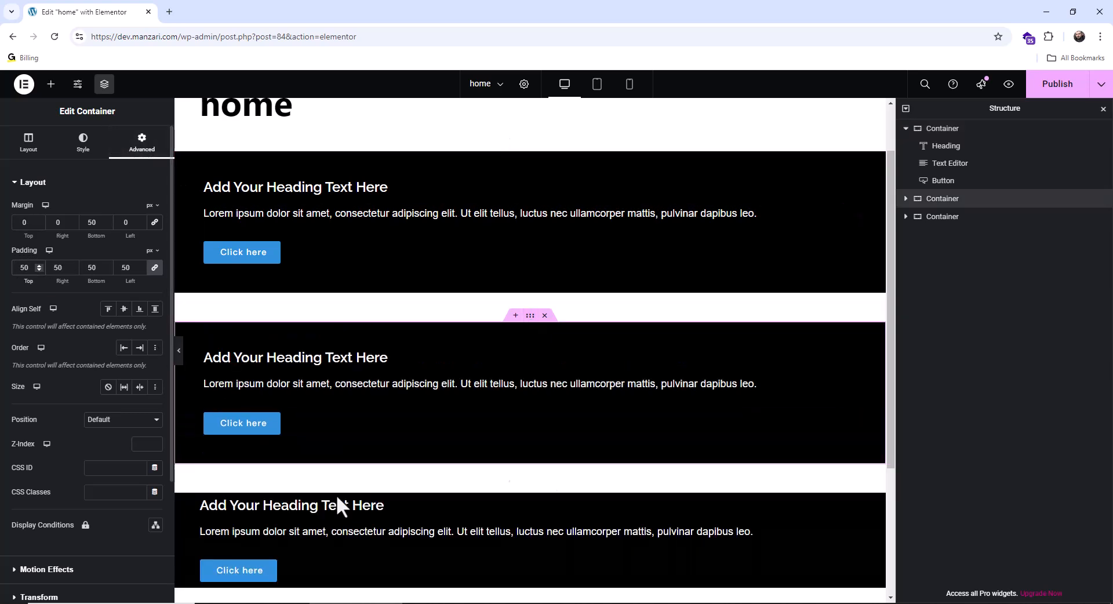
scroll(325, 493, "down", 3)
left_click(530, 316)
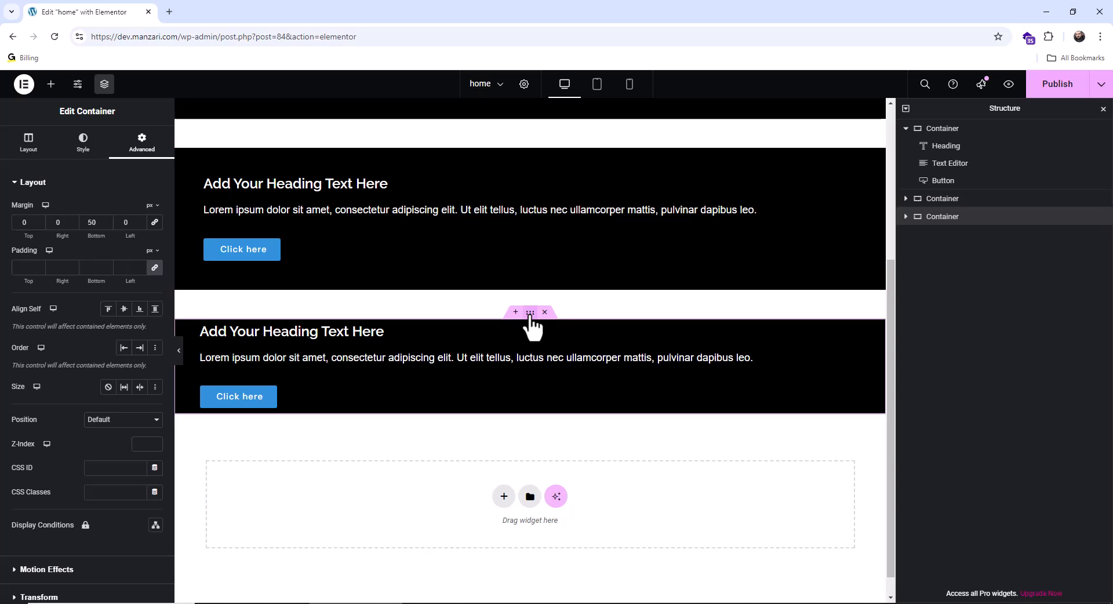
left_click(47, 264)
type("50")
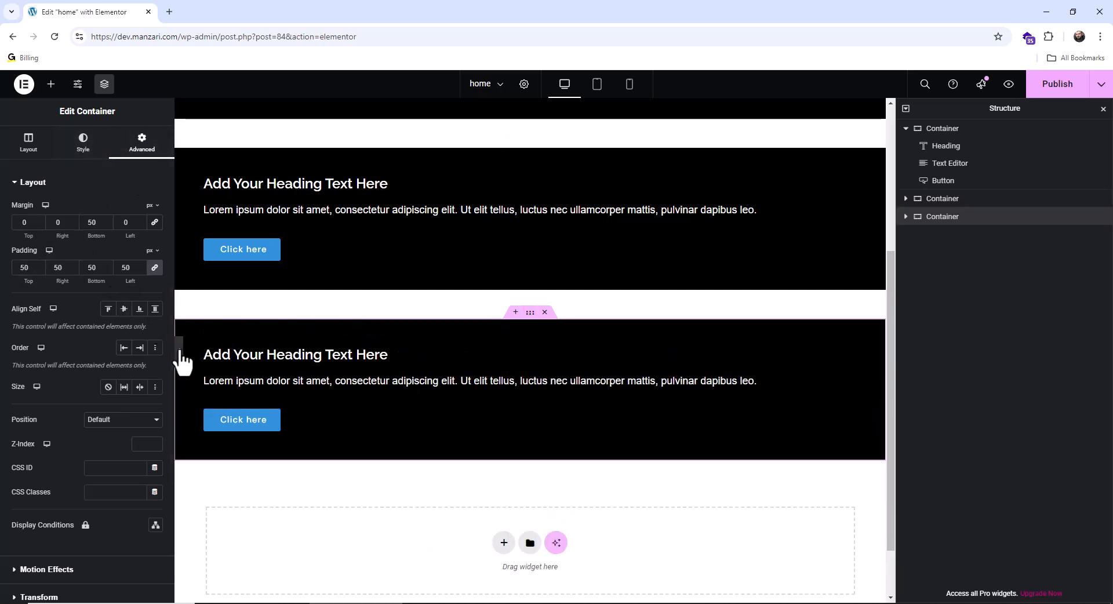
Preview the full page without the editing panels and compare the margins and padding of the three sections.
left_click(179, 351)
scroll(280, 357, "up", 1)
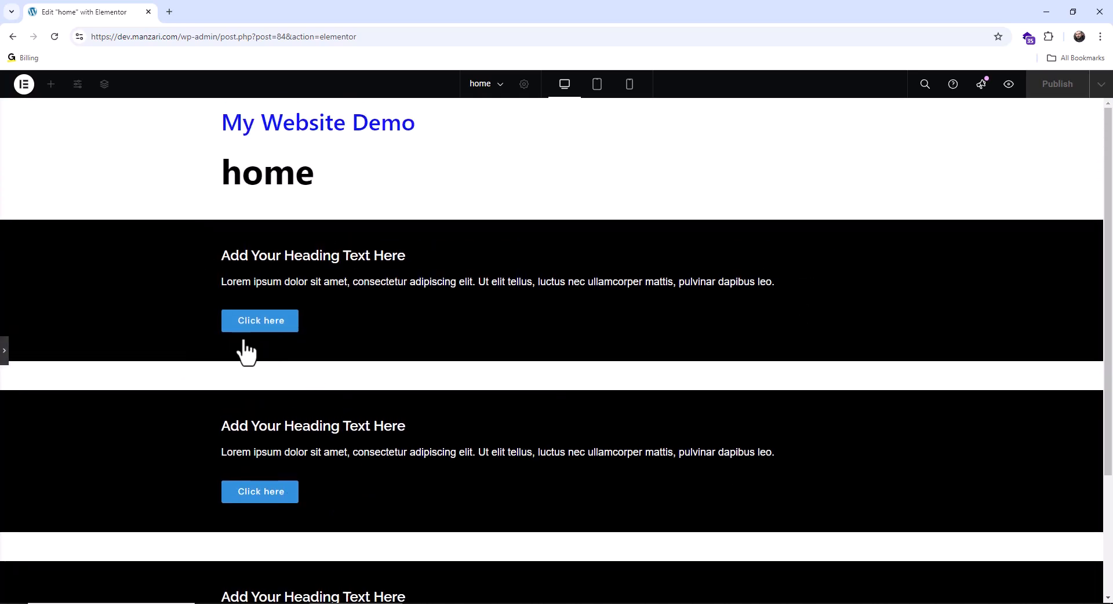
scroll(651, 357, "down", 5)
scroll(626, 358, "up", 5)
scroll(846, 394, "down", 3)
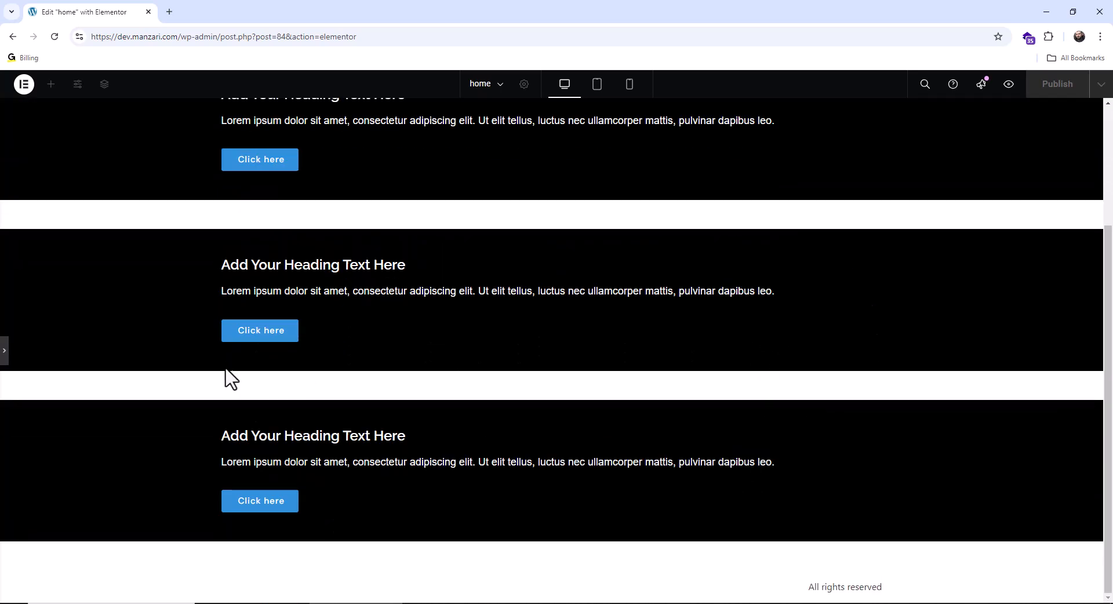
scroll(317, 324, "up", 3)
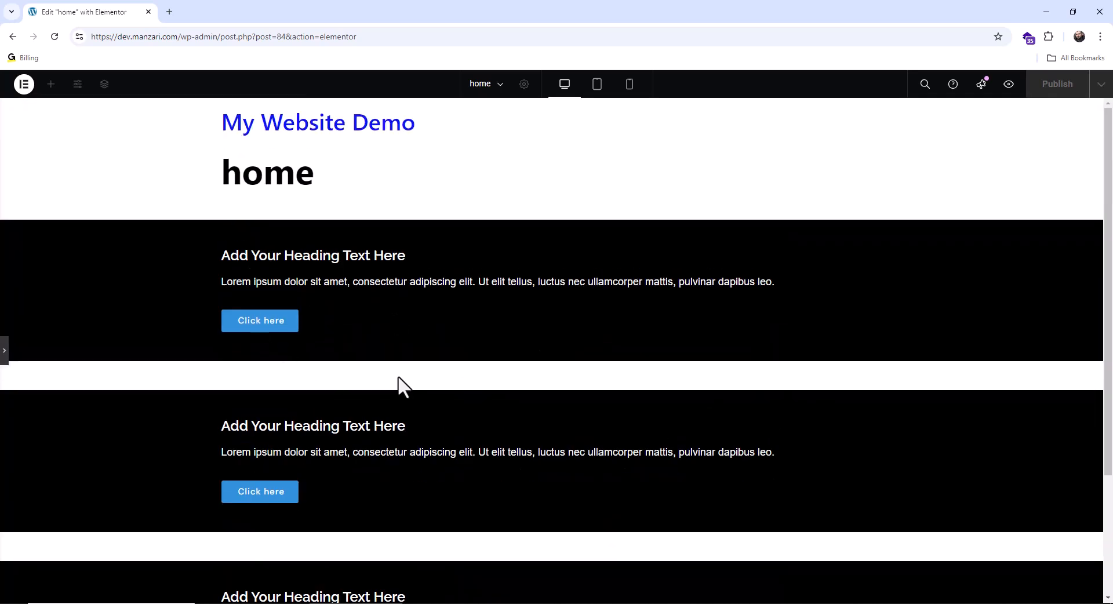
left_click(4, 351)
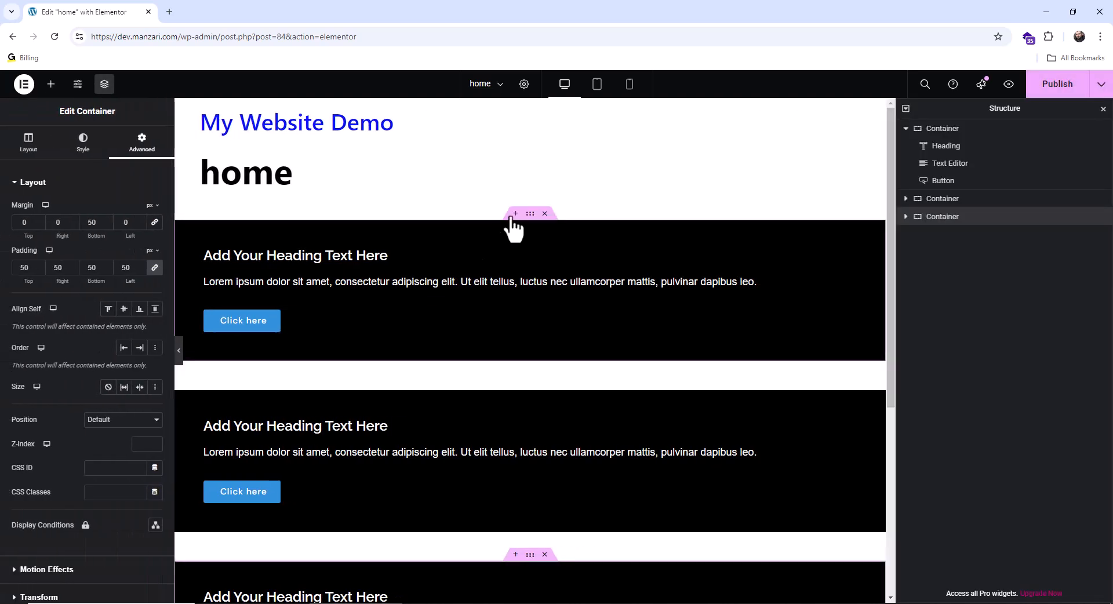
Delete all three containers from the page.
left_click(546, 213)
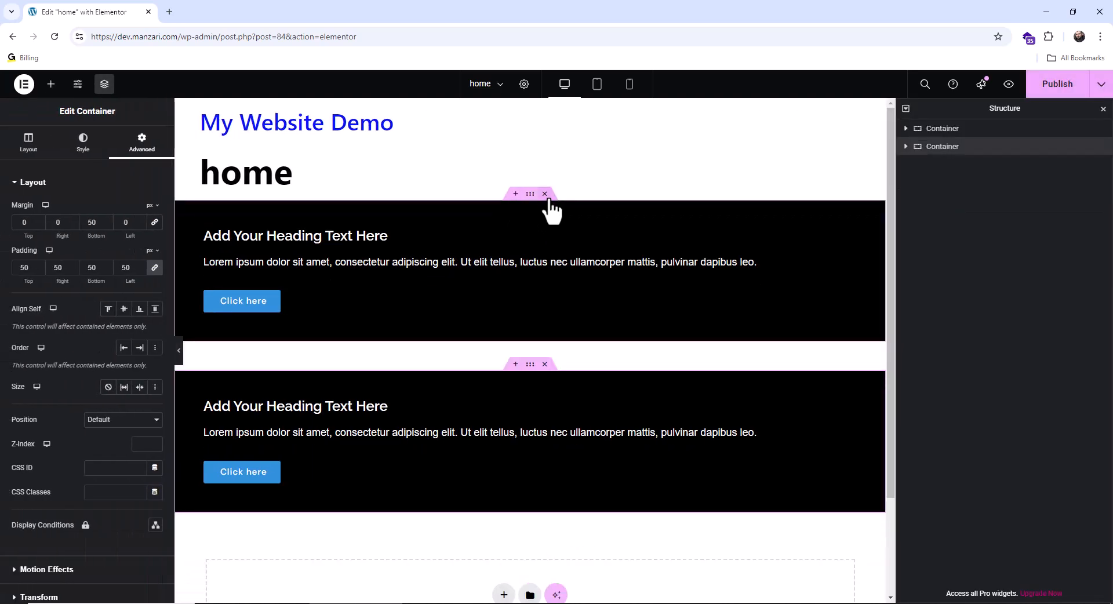
left_click(545, 194)
left_click(545, 195)
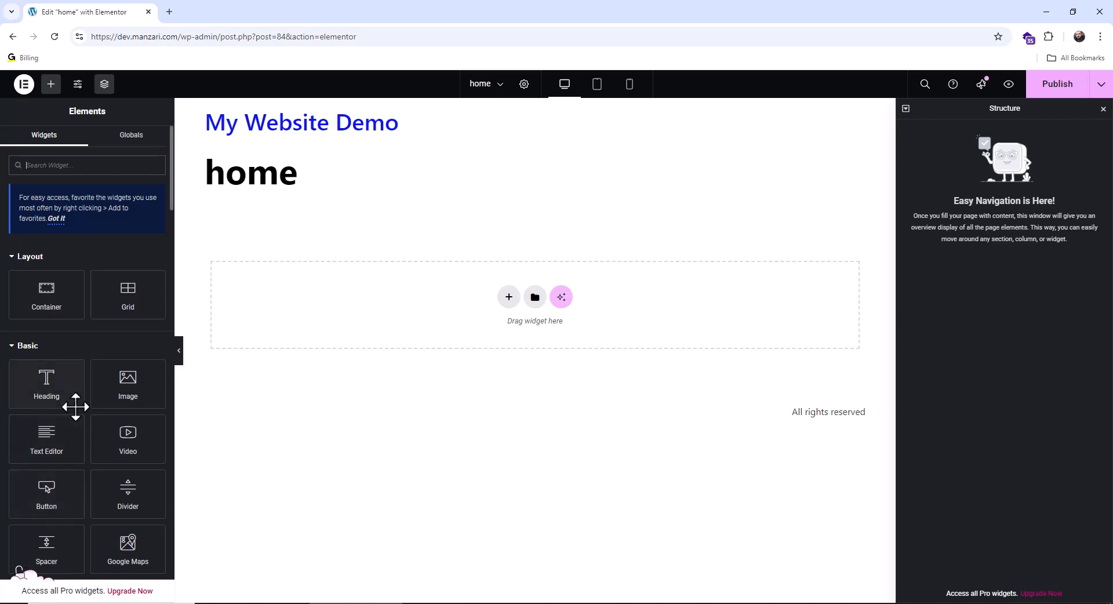
Add a new container below the page title and give it a Classic background in black.
left_click_drag(58, 303, 380, 296)
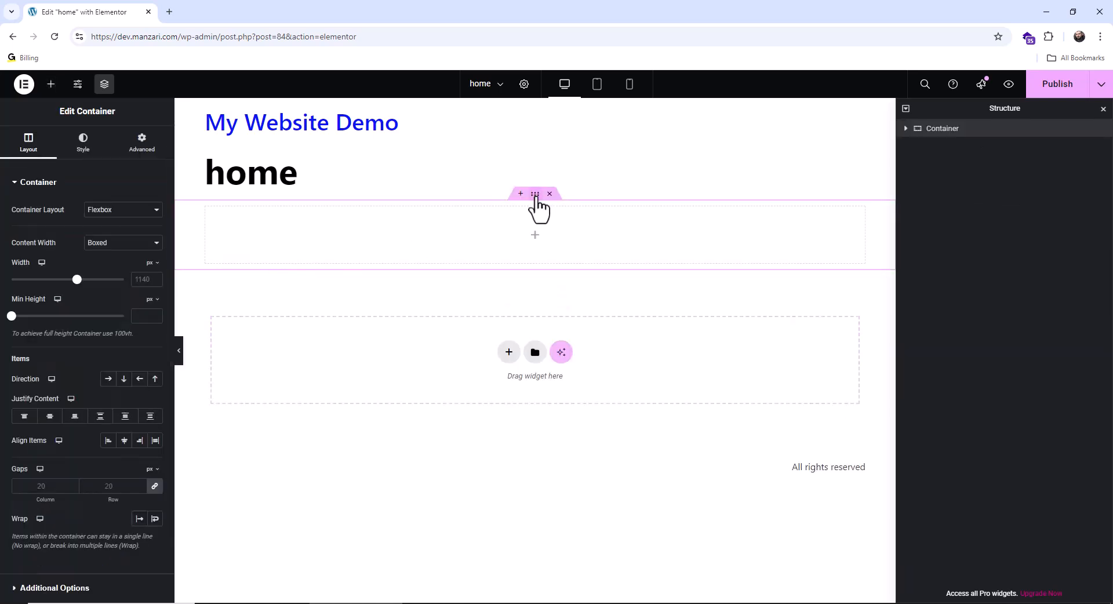
left_click(84, 145)
left_click(109, 234)
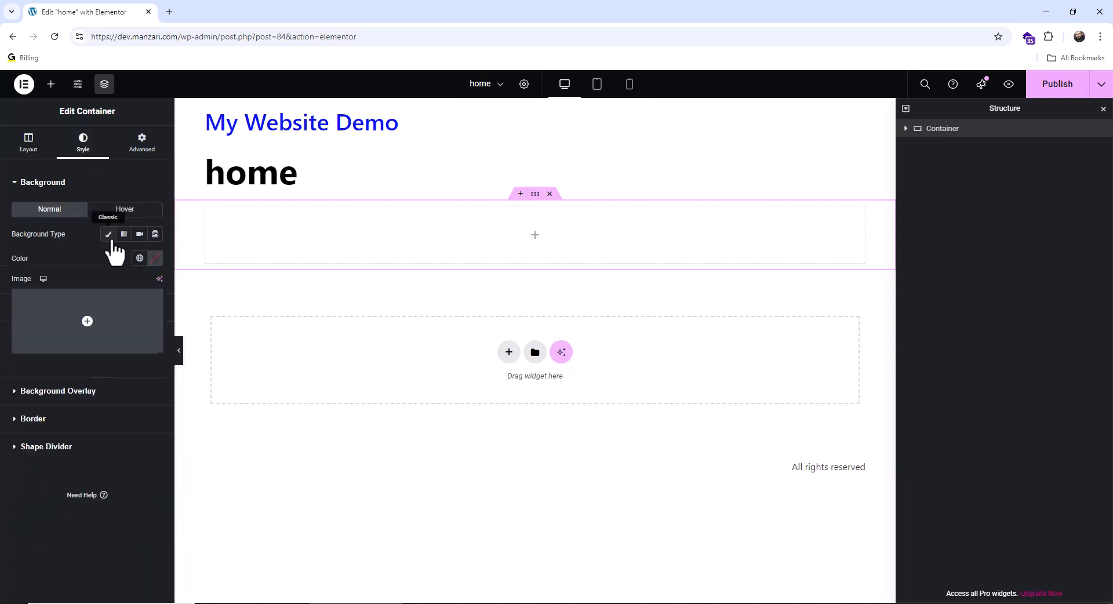
left_click(155, 259)
left_click_drag(183, 341, 252, 447)
left_click(412, 510)
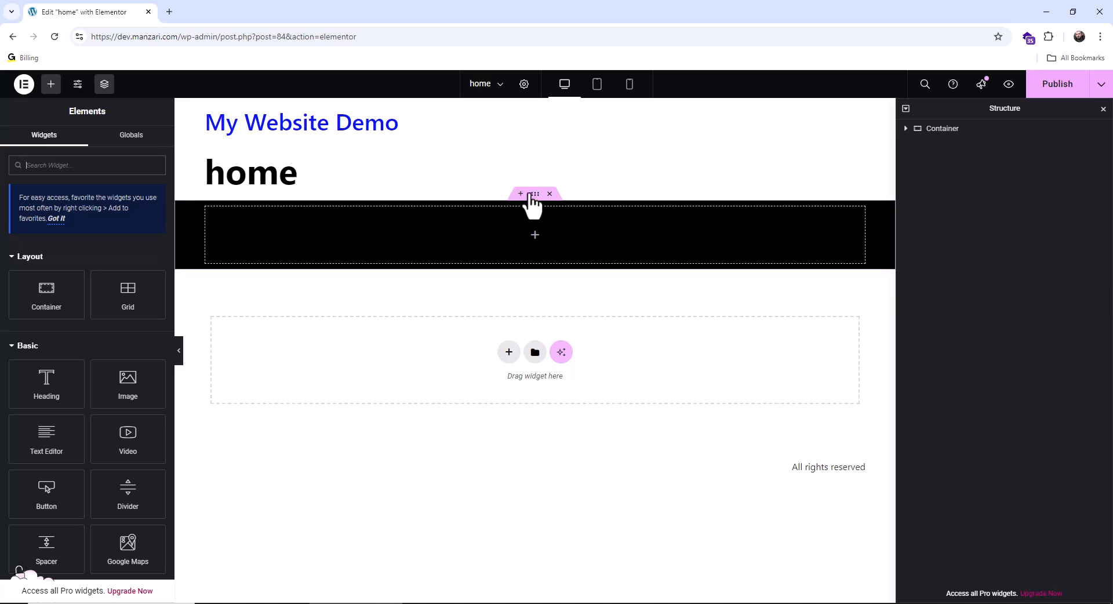
Set the black container's direction to row and fill it with an inner container plus a duplicate beside it.
left_click(535, 194)
left_click(29, 143)
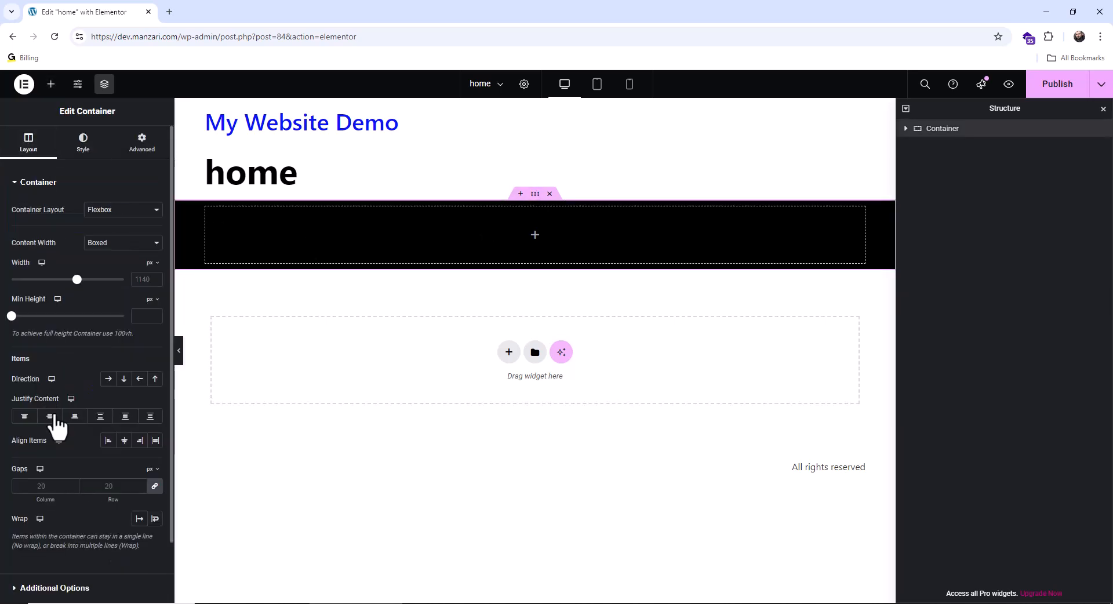
left_click(108, 378)
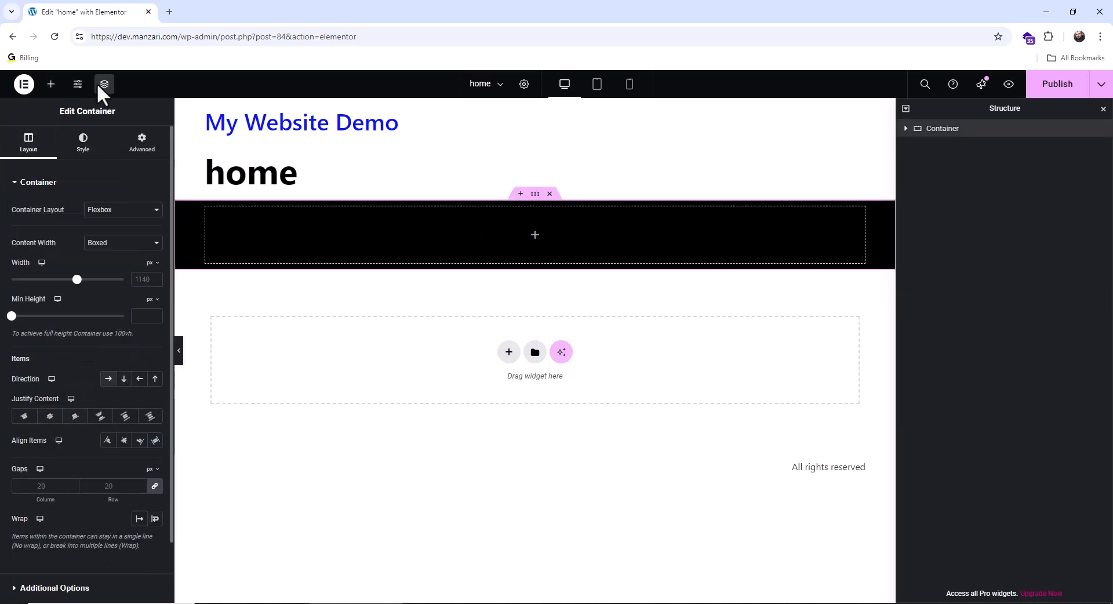
left_click(50, 84)
left_click_drag(45, 290, 325, 222)
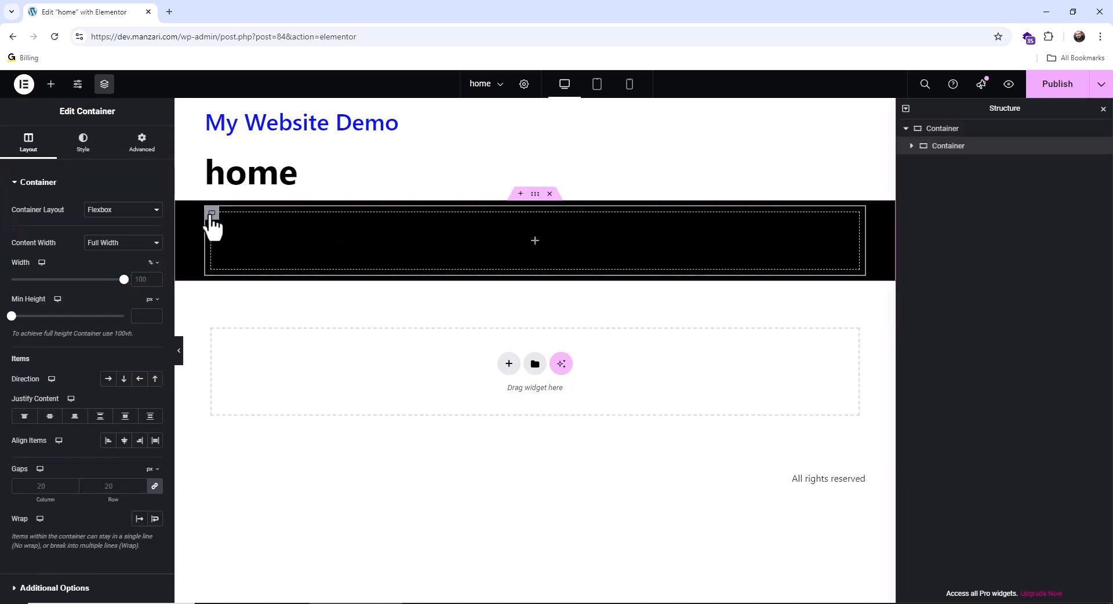
right_click(212, 223)
left_click(240, 248)
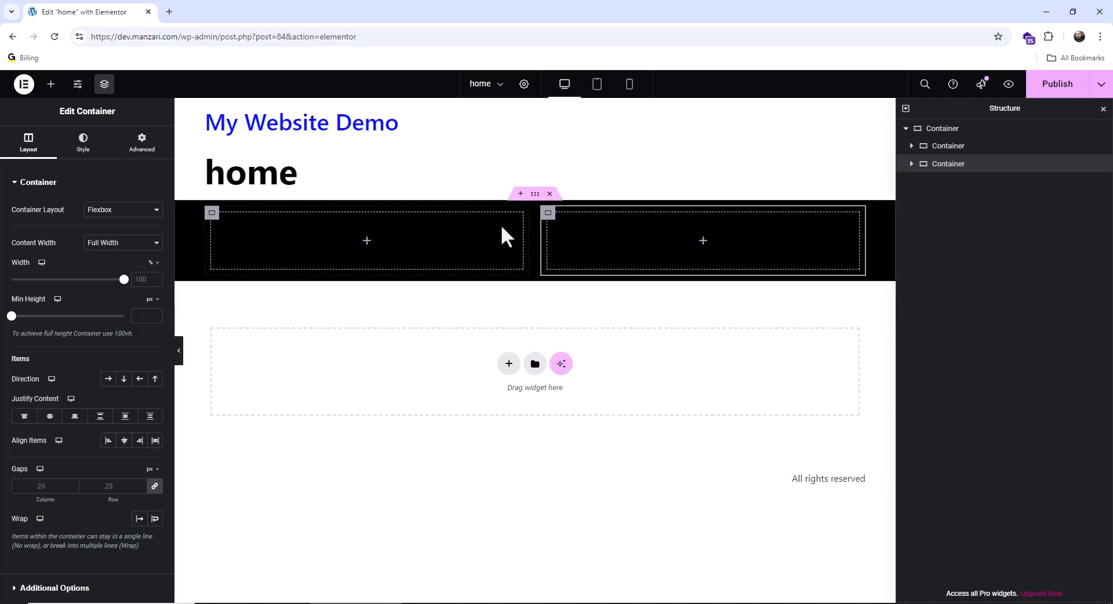
Give the left inner container a Classic background in white, #FFFFFF.
left_click(212, 214)
left_click(83, 142)
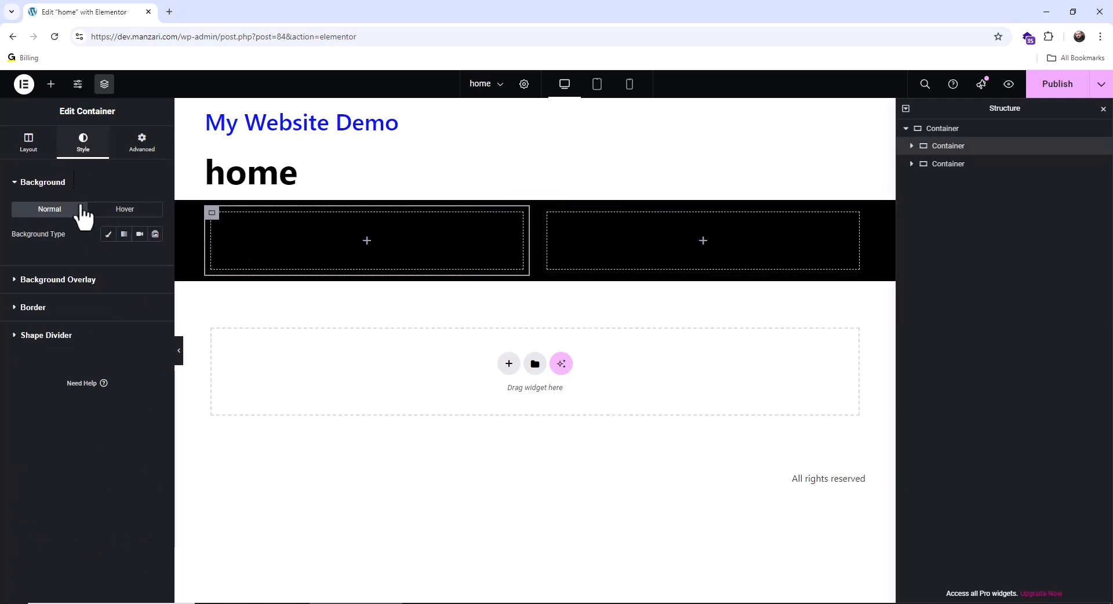
left_click(107, 234)
left_click(154, 258)
left_click_drag(148, 302, 15, 247)
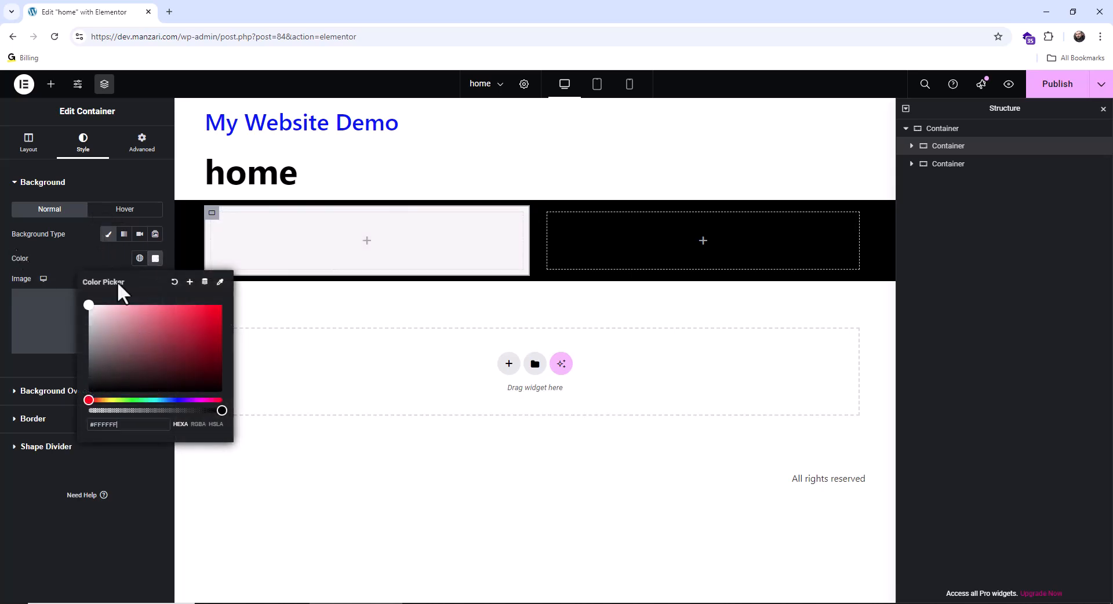
left_click(16, 247)
Give the right inner container a Classic background in white.
left_click(547, 213)
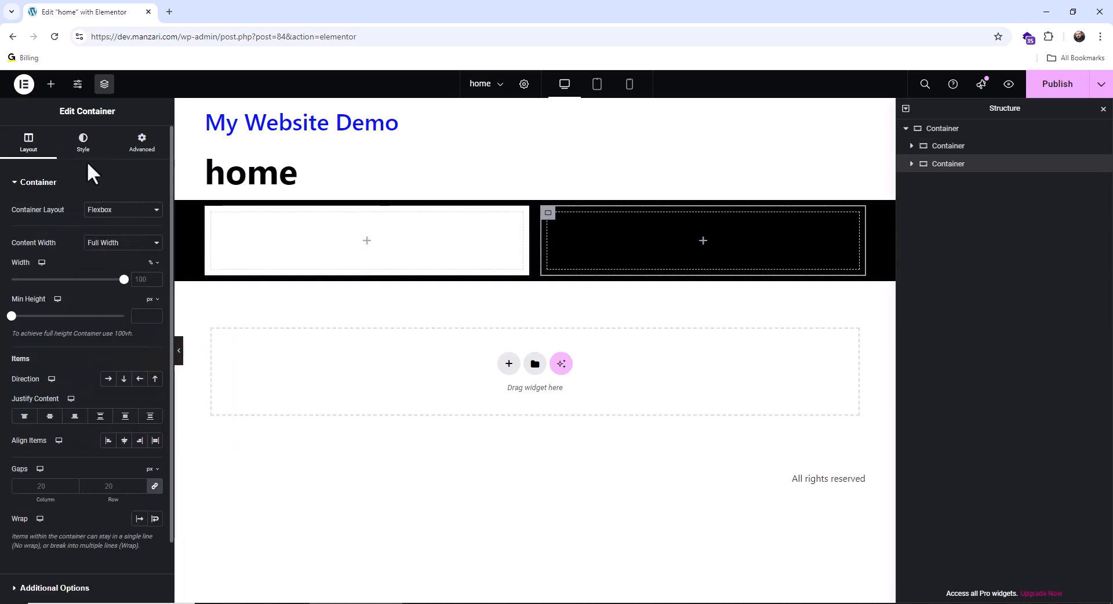
left_click(83, 142)
left_click(108, 234)
left_click(155, 258)
left_click_drag(103, 326, 78, 277)
left_click(423, 324)
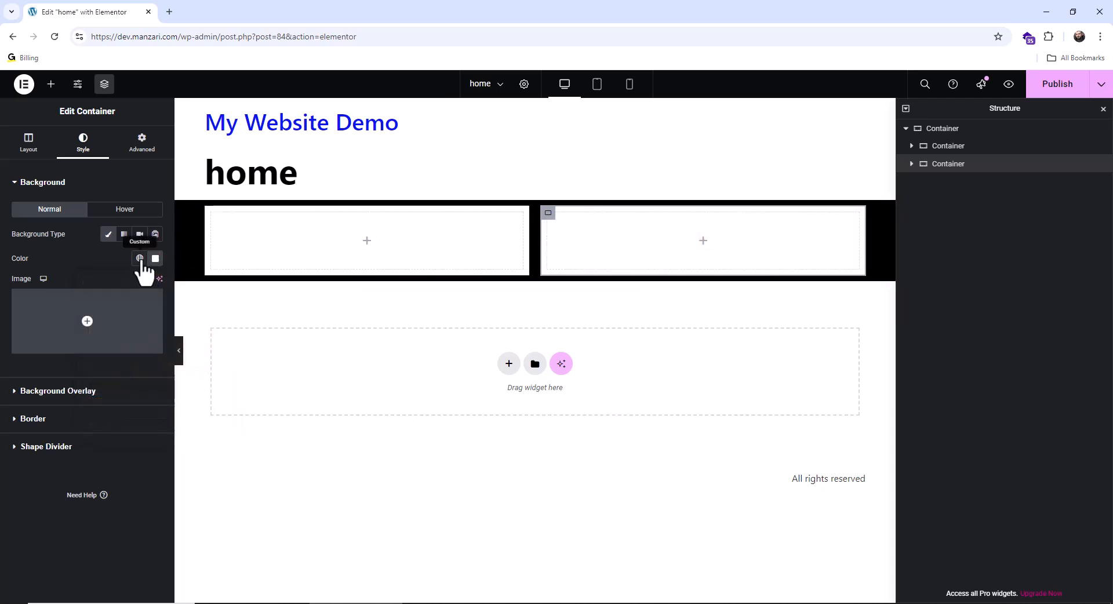
Add a Heading, a Text Editor and a Button widget, stacked in that order, to the left inner container.
left_click(50, 88)
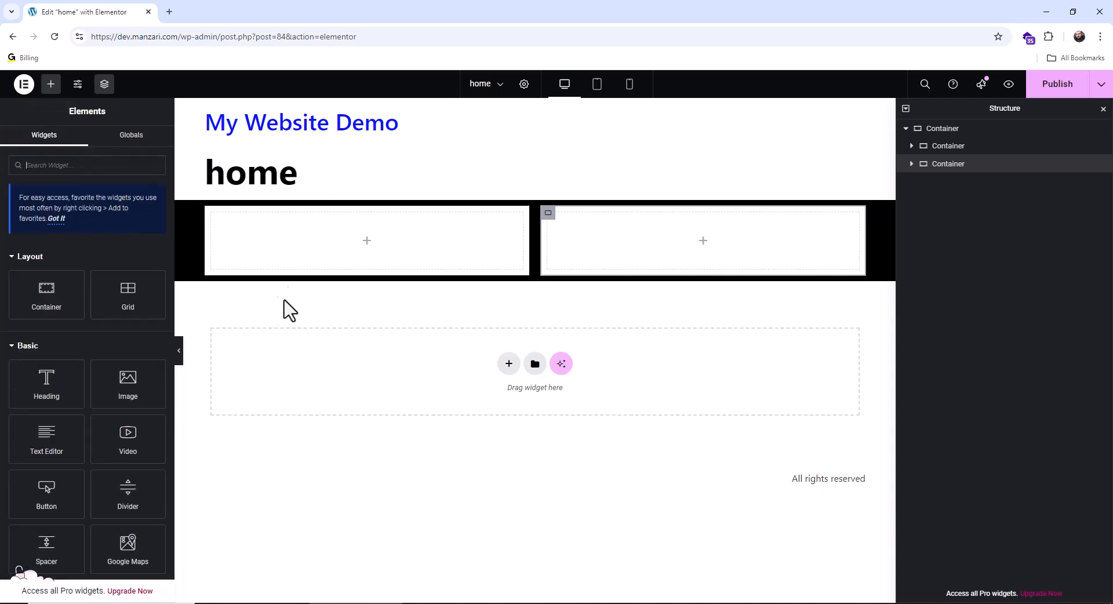
left_click_drag(79, 380, 303, 256)
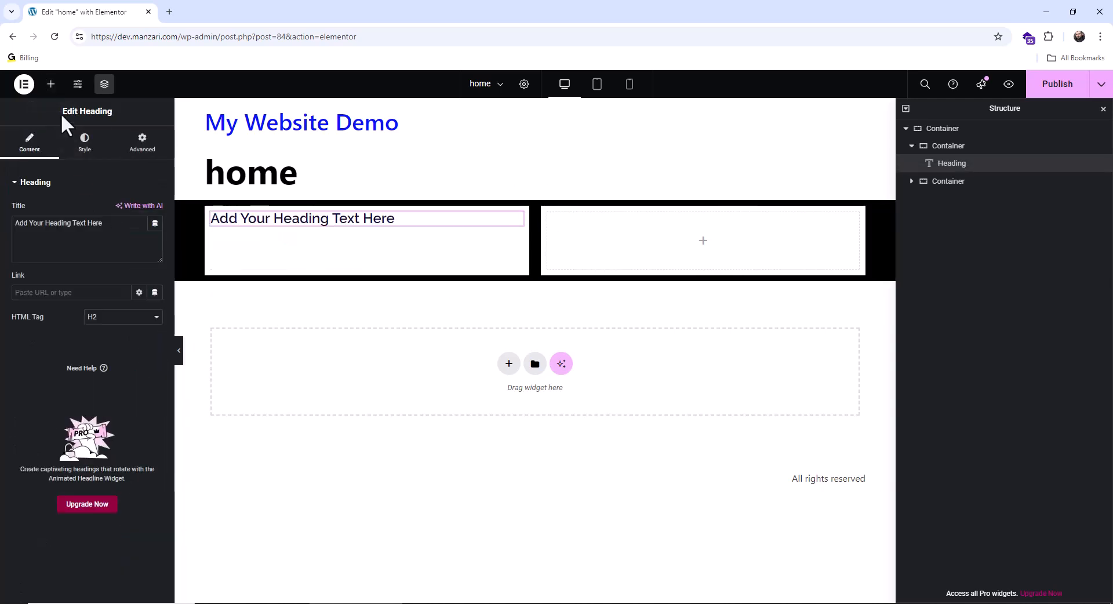
left_click(51, 84)
left_click_drag(55, 444, 305, 223)
left_click(51, 85)
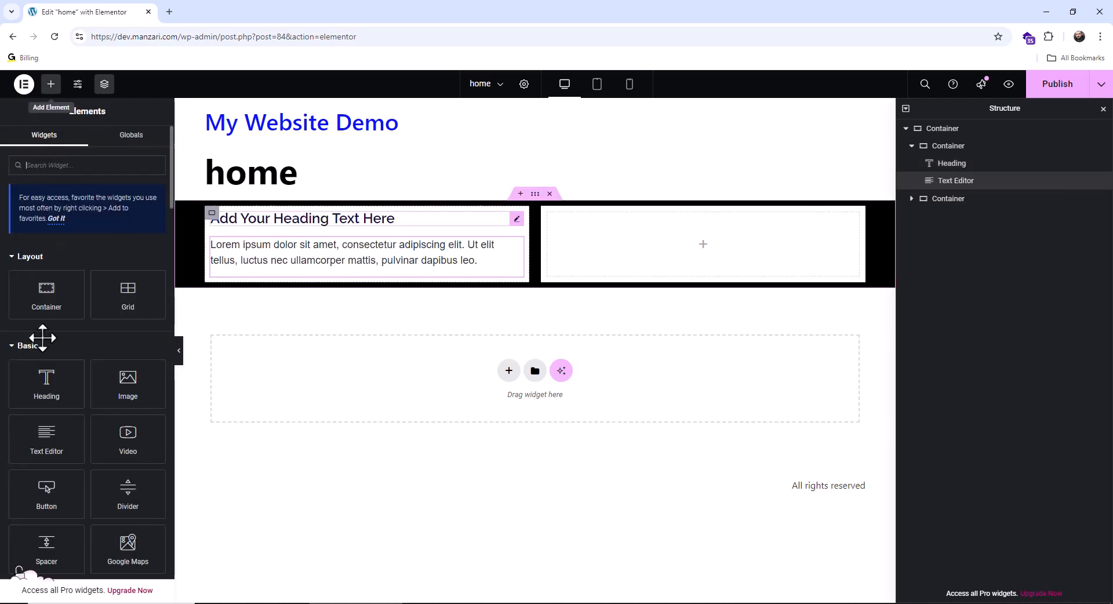
left_click_drag(50, 495, 321, 292)
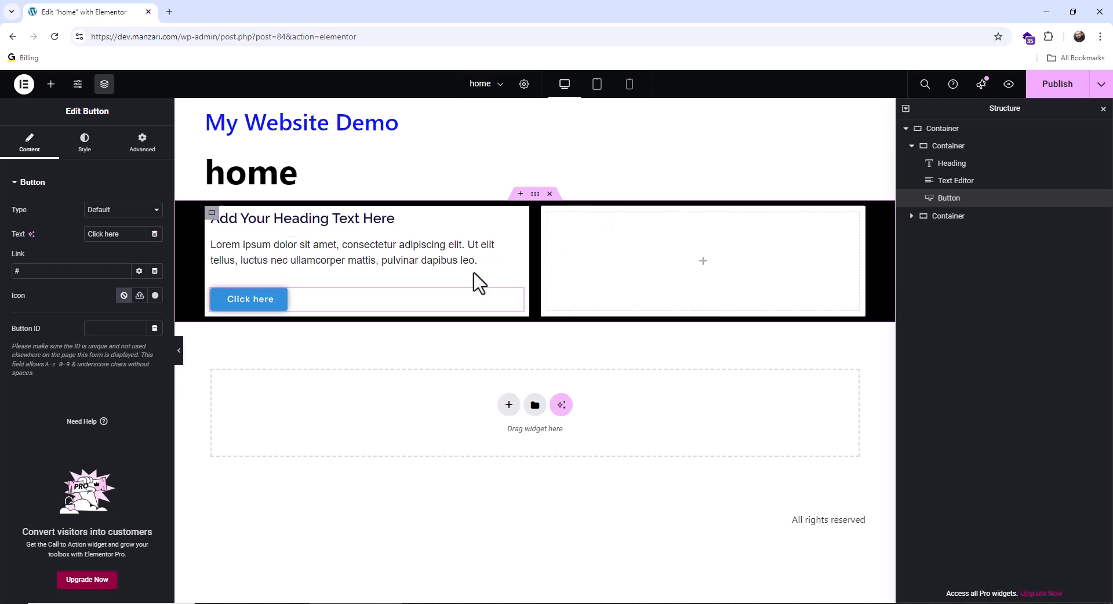
Add an Image widget to the right inner container and insert the laptop photo pexels-veeterzy-303383 from the media library.
left_click(51, 84)
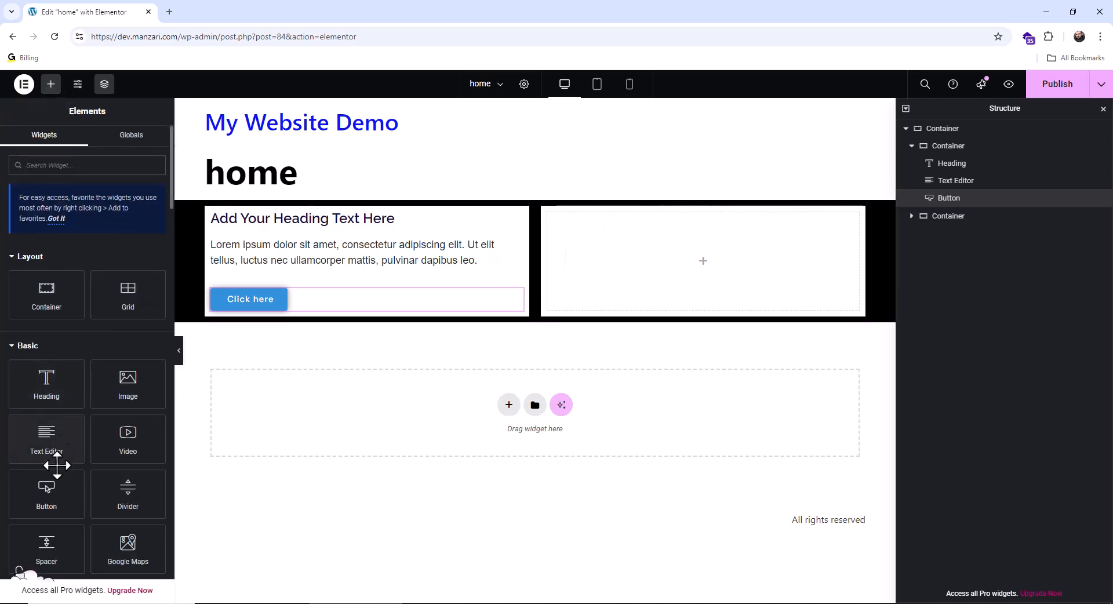
left_click_drag(128, 380, 628, 290)
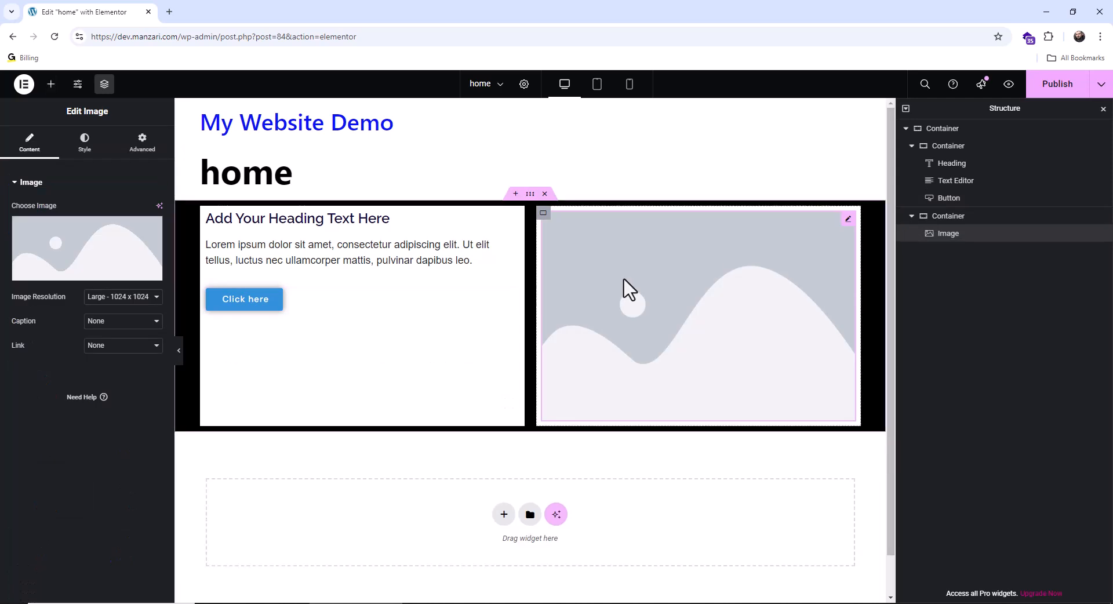
left_click(121, 211)
left_click(184, 243)
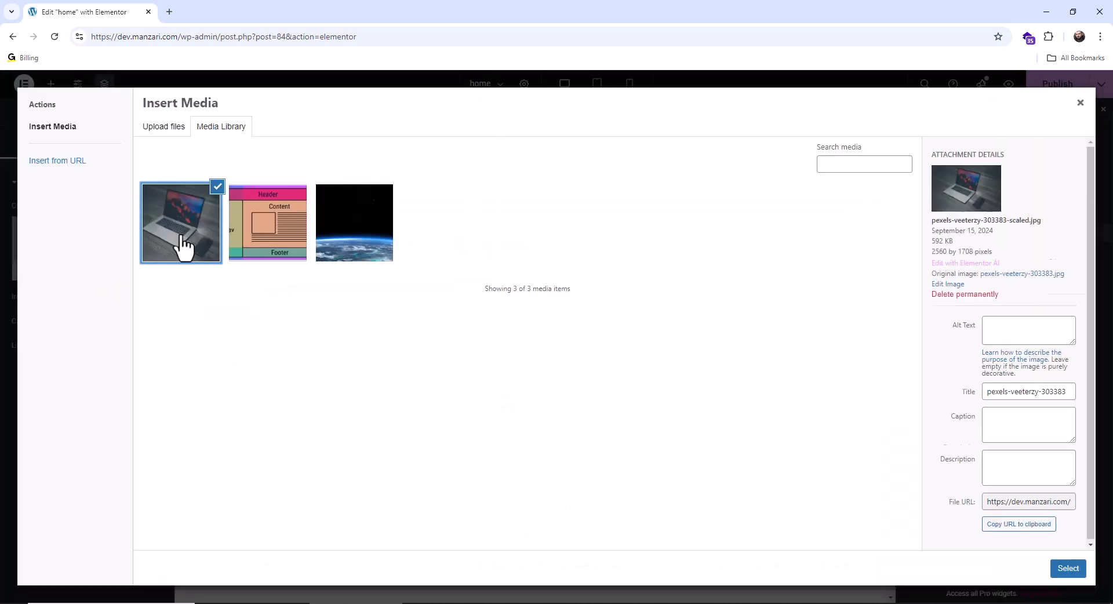
left_click(1066, 568)
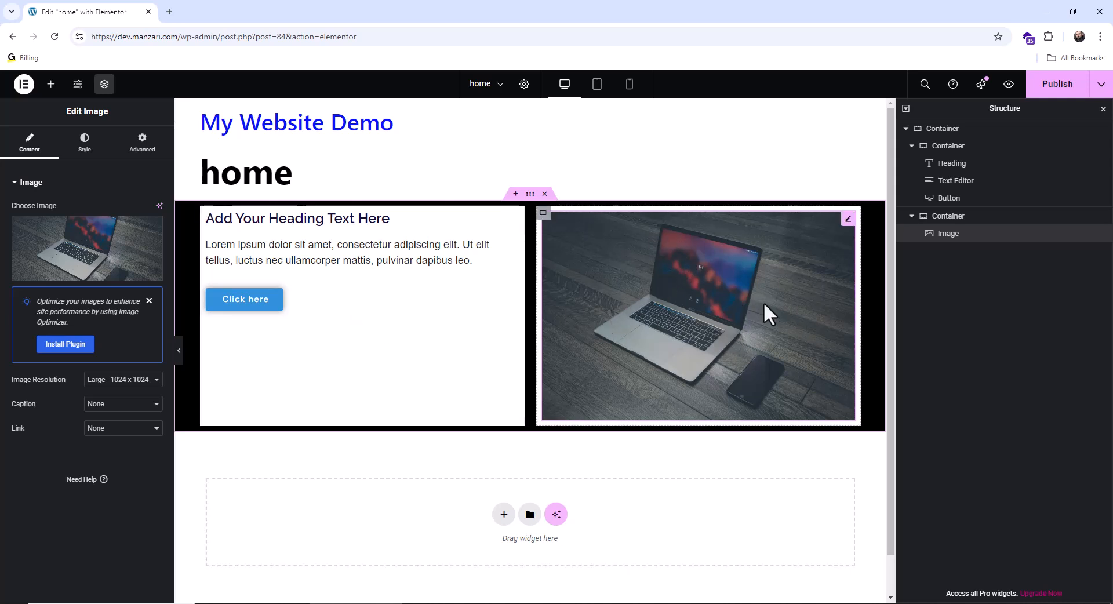
Lengthen the left container's paragraph by pasting its lorem ipsum text in two more times, and preview the layout without the editing panels.
triple_click(459, 260)
triple_click(92, 332)
key("ctrl+c")
left_click(147, 333)
key("ctrl+v")
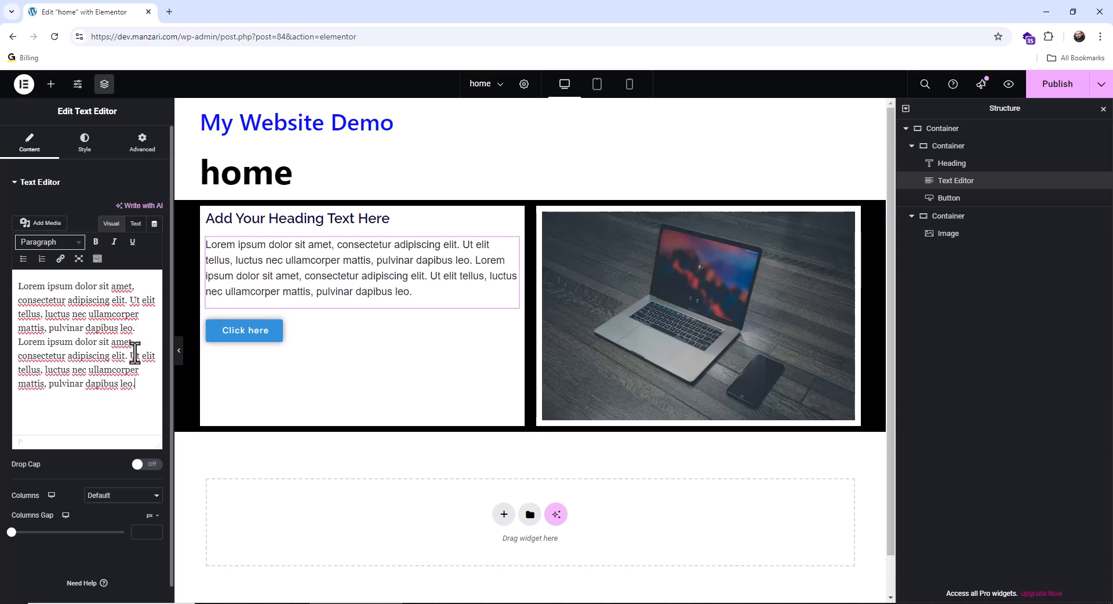
key("ctrl+v")
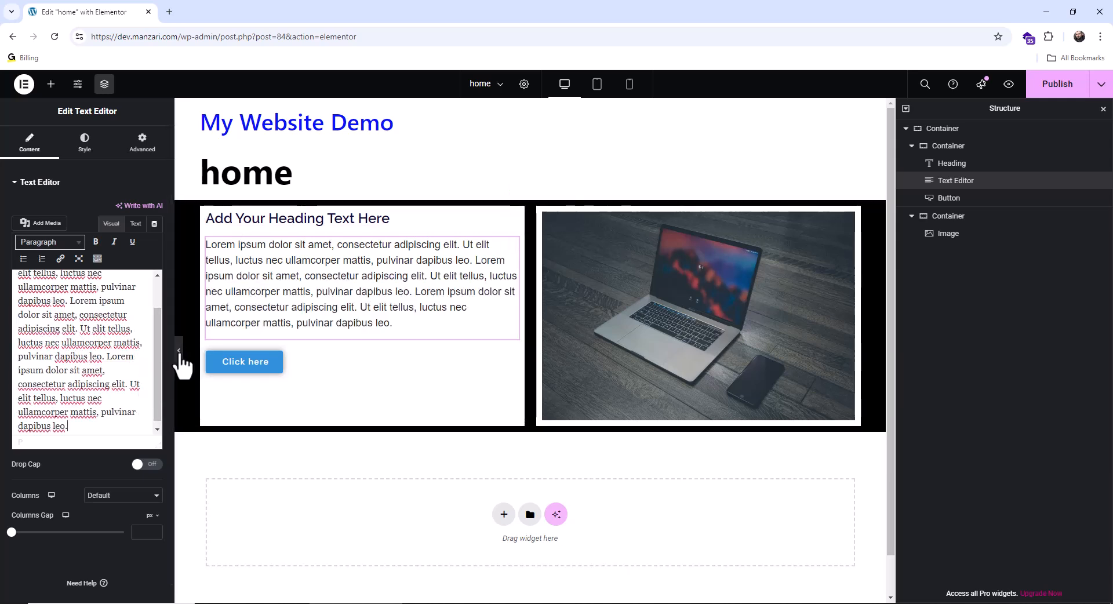
left_click(177, 353)
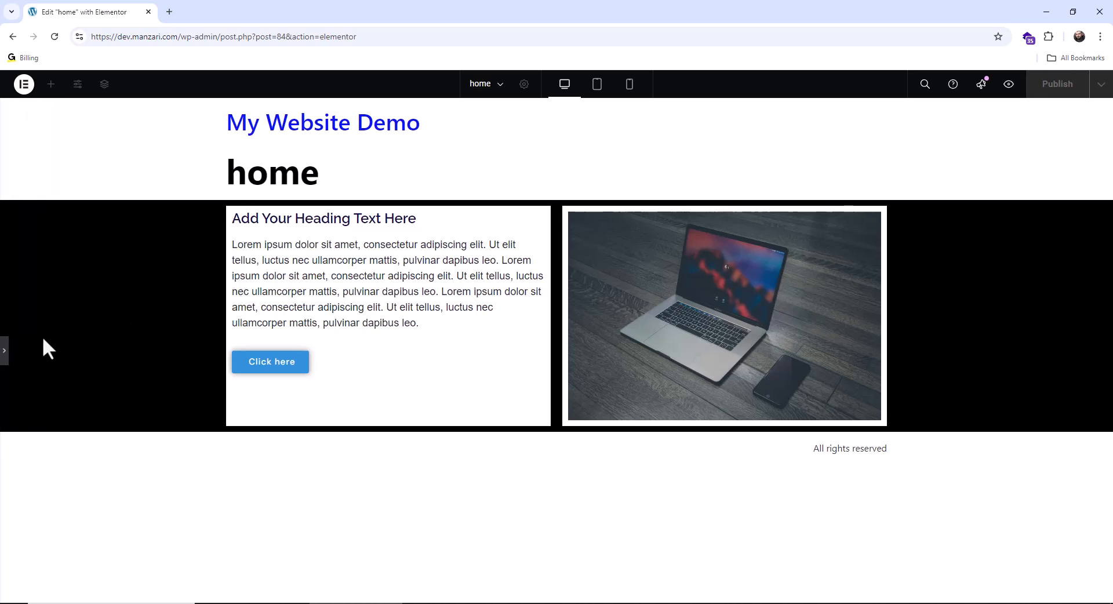
left_click(5, 351)
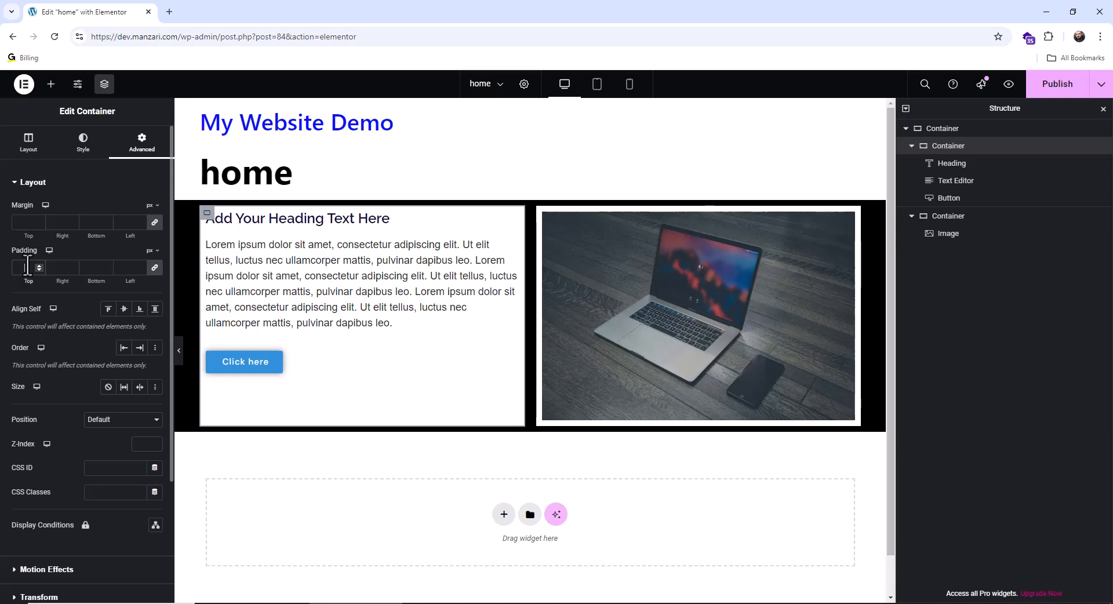
Set the left inner container's padding to 0 px on all sides and preview the page.
type("0")
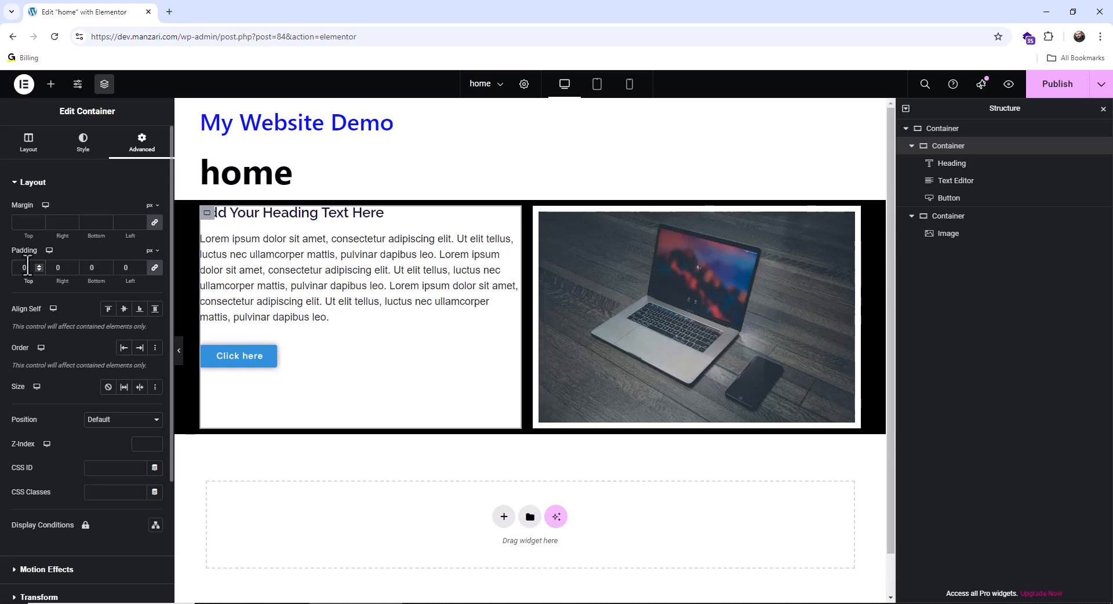
left_click(179, 354)
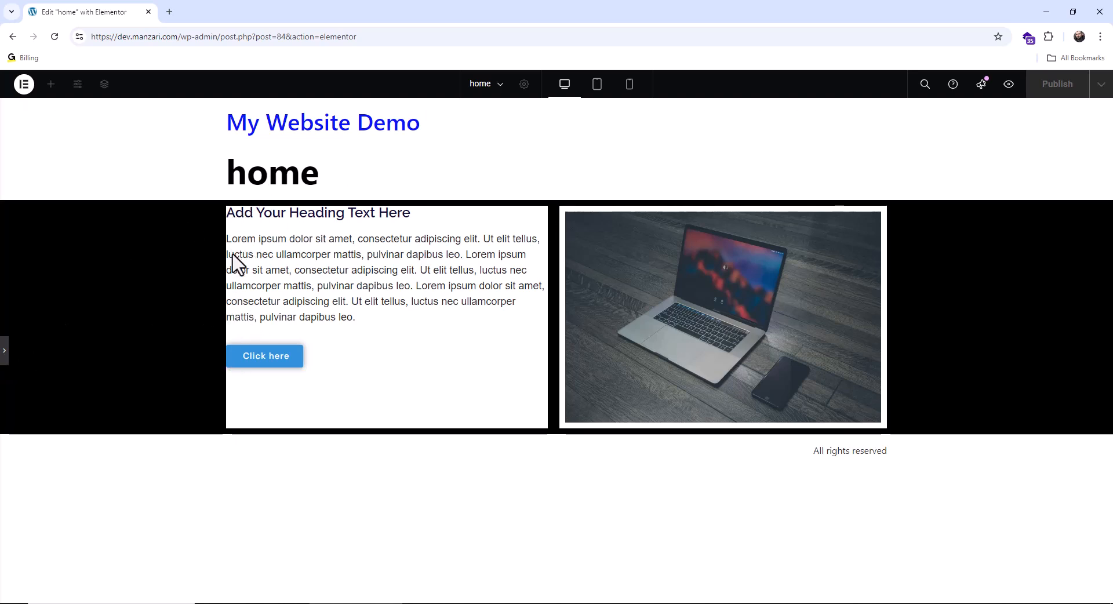
left_click(5, 354)
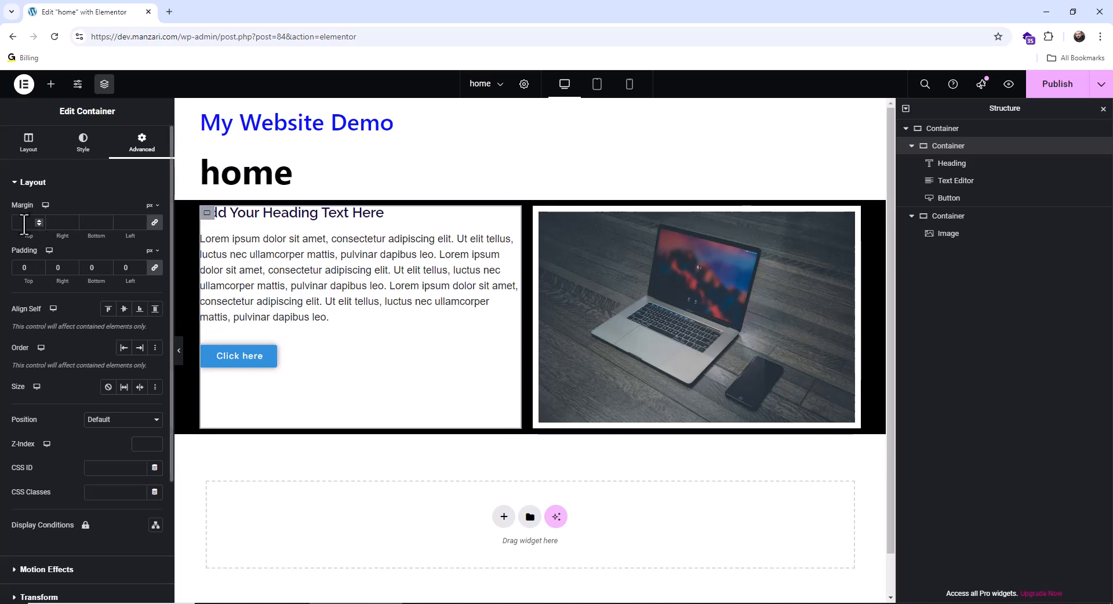
Unlink the left container's margins, try 101 px on top and 105 px at the bottom, and reset both to 0.
left_click(153, 224)
left_click_drag(20, 237, 124, 235)
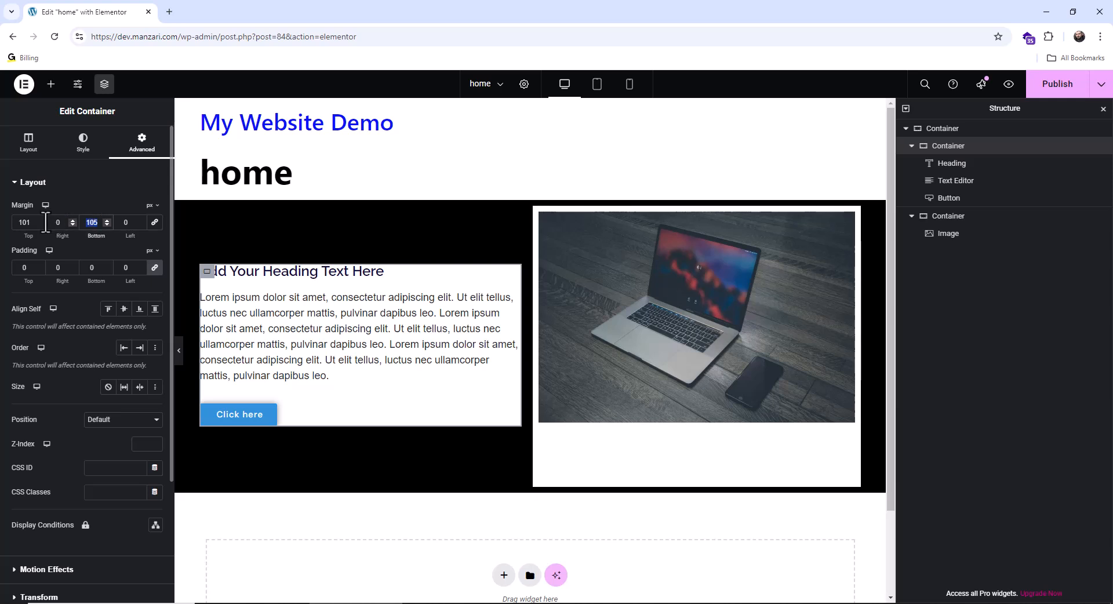
type("0")
left_click_drag(31, 225, 24, 230)
type("0")
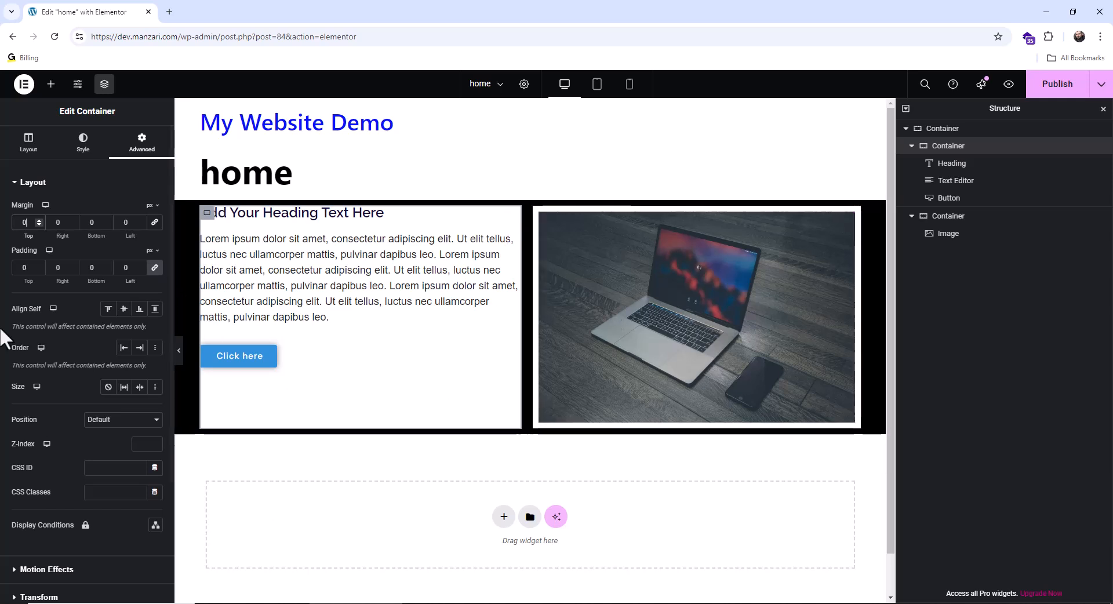
Set the left inner container's padding to 50 px on all sides and preview the spacing around its content.
left_click_drag(23, 281, 30, 280)
type("50")
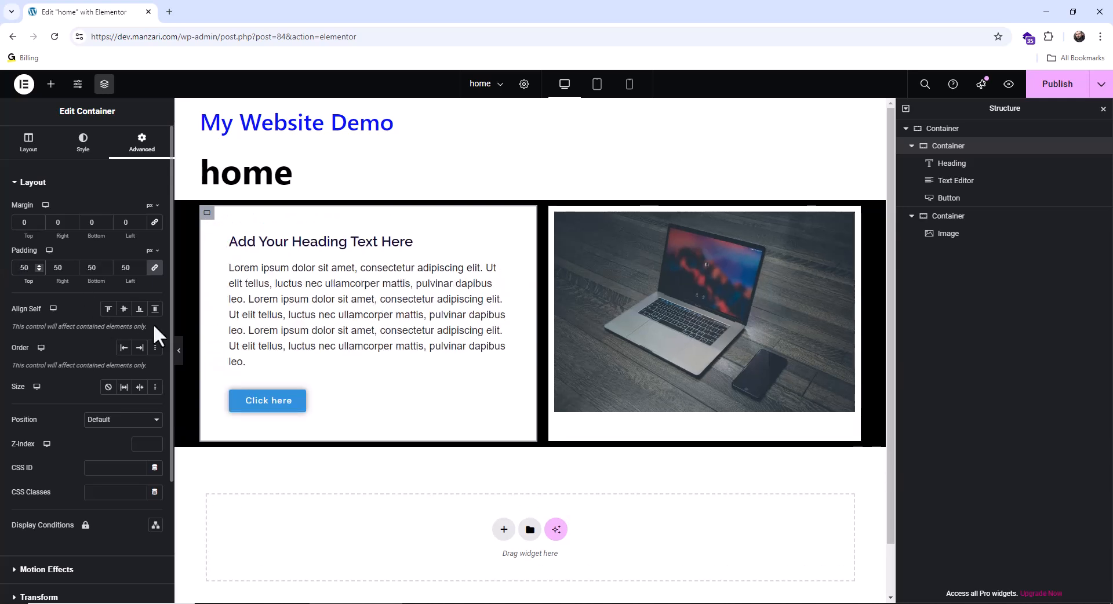
left_click(178, 352)
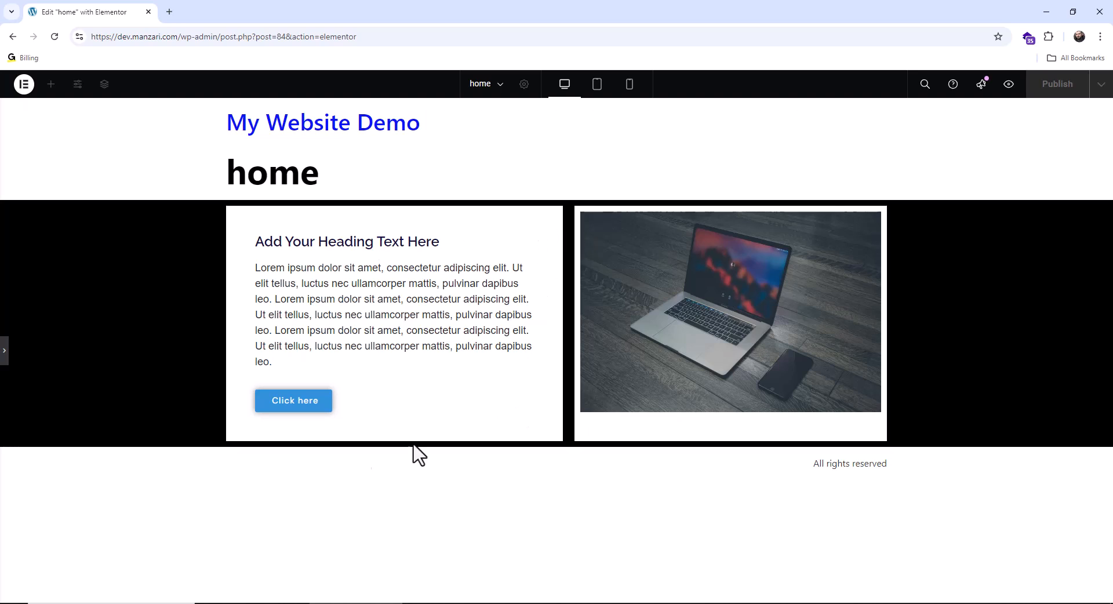
left_click_drag(261, 400, 271, 380)
left_click(4, 355)
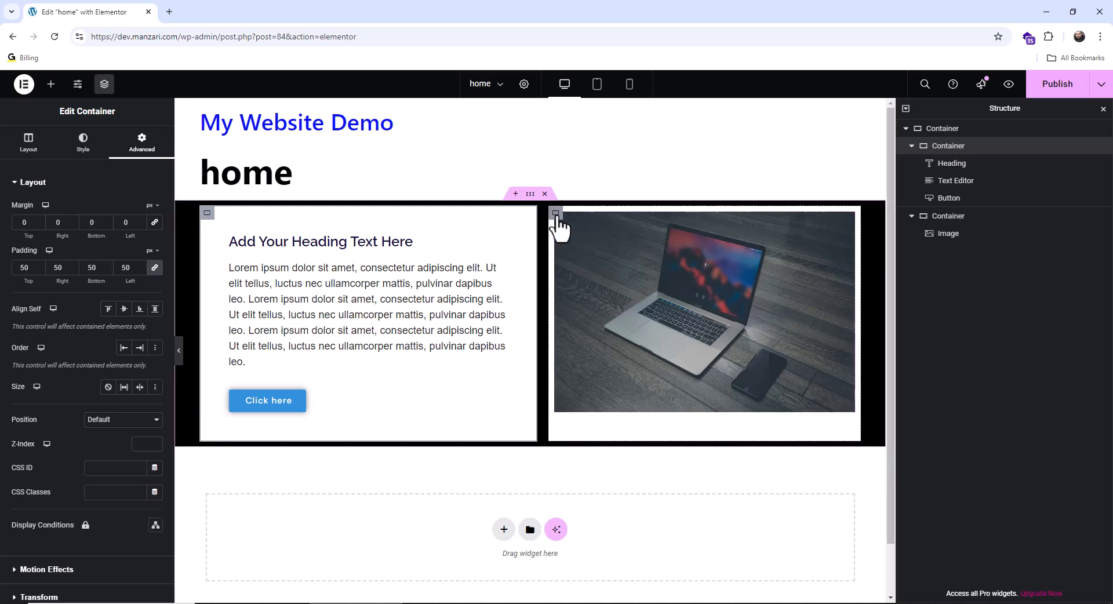
Set the padding of the right inner container holding the image to 0 px on all sides and preview the page.
left_click(556, 214)
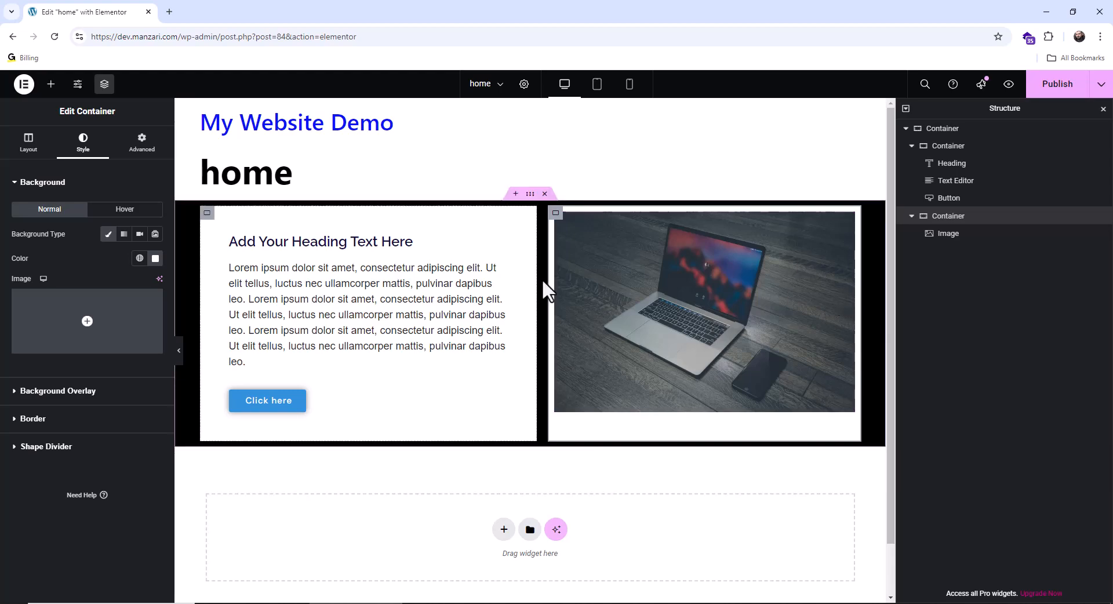
left_click(141, 142)
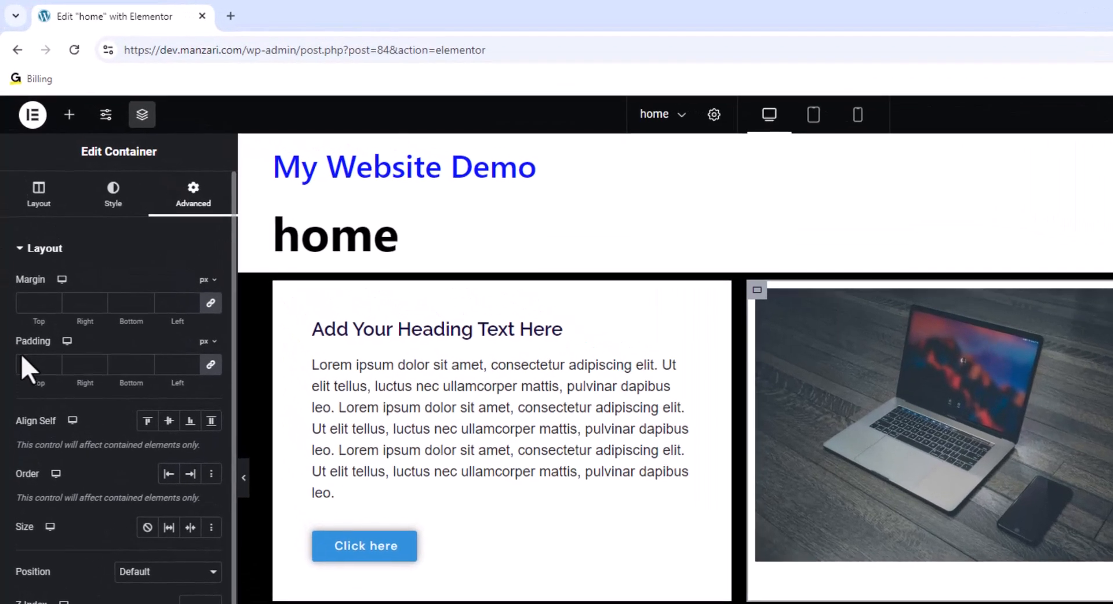
left_click(16, 265)
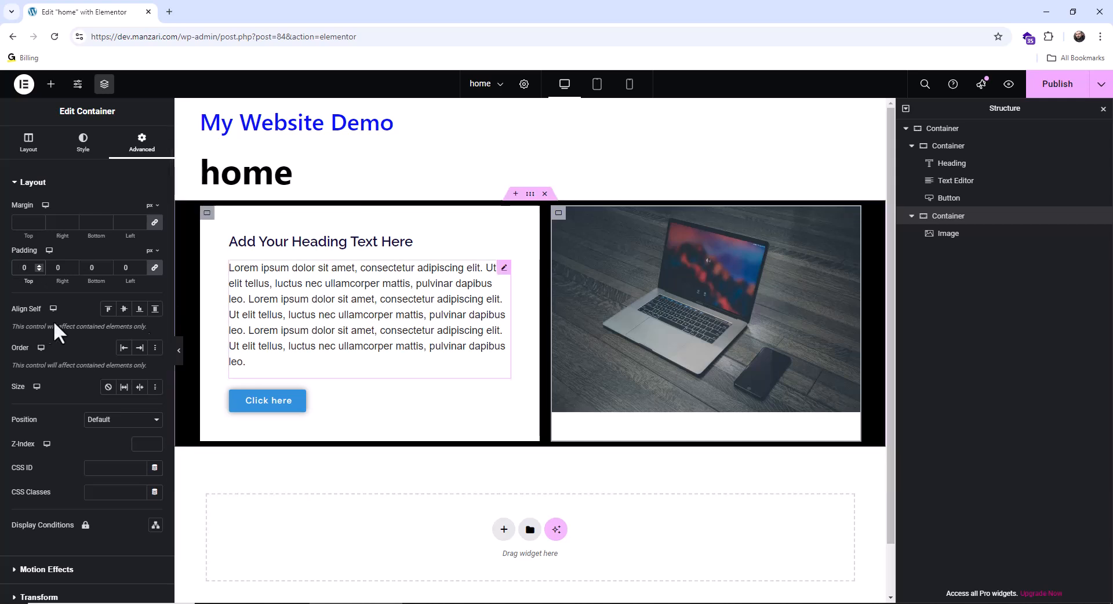
left_click(178, 350)
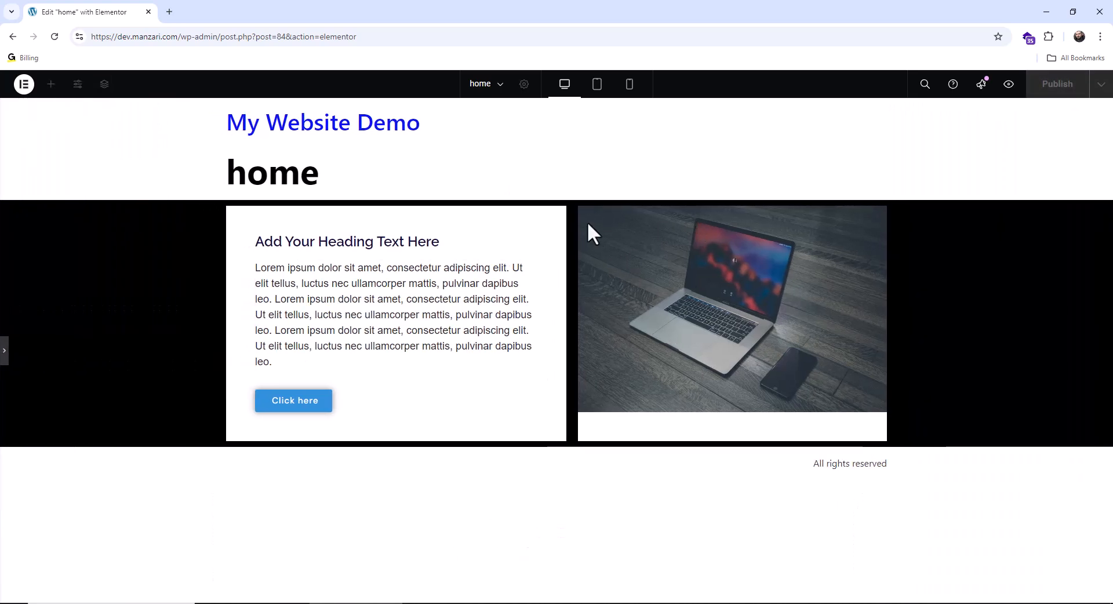
left_click(4, 350)
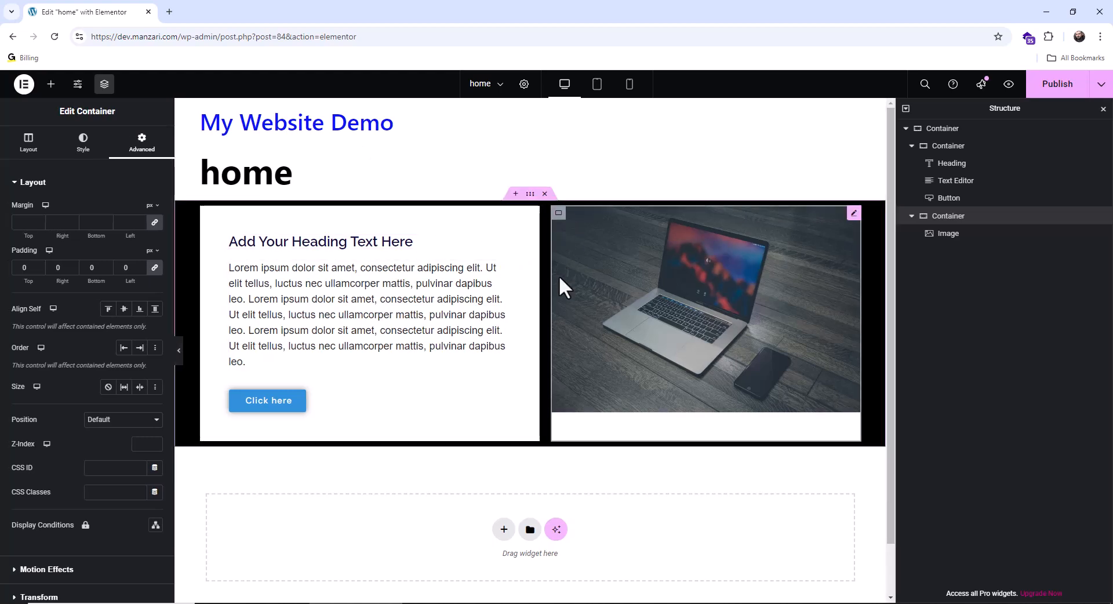
Set the right inner container's padding to 50 px on all sides.
left_click(28, 268)
type("5")
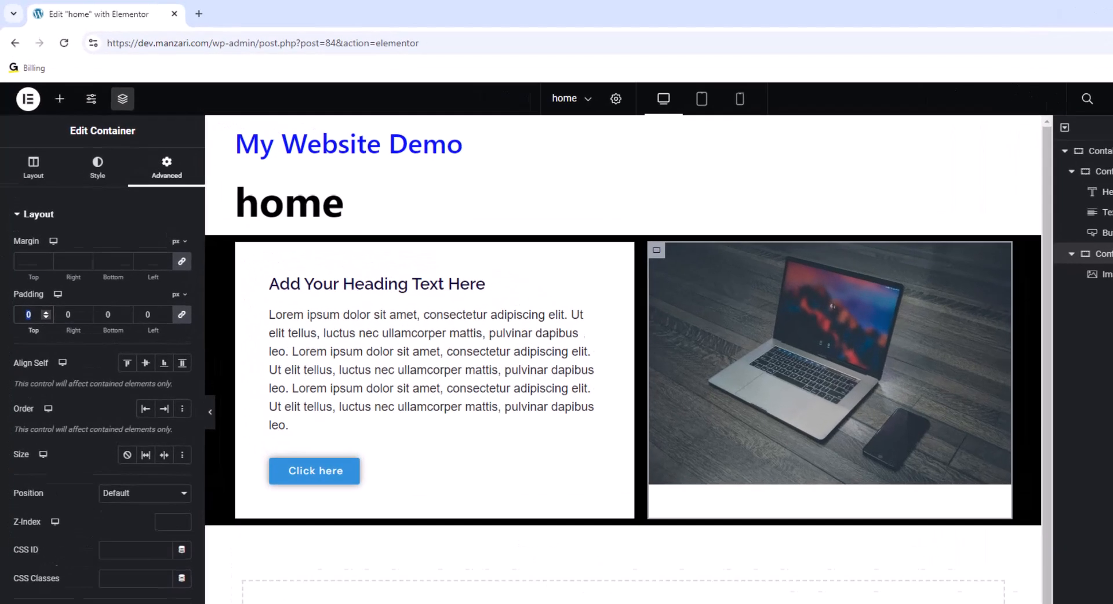
type("0")
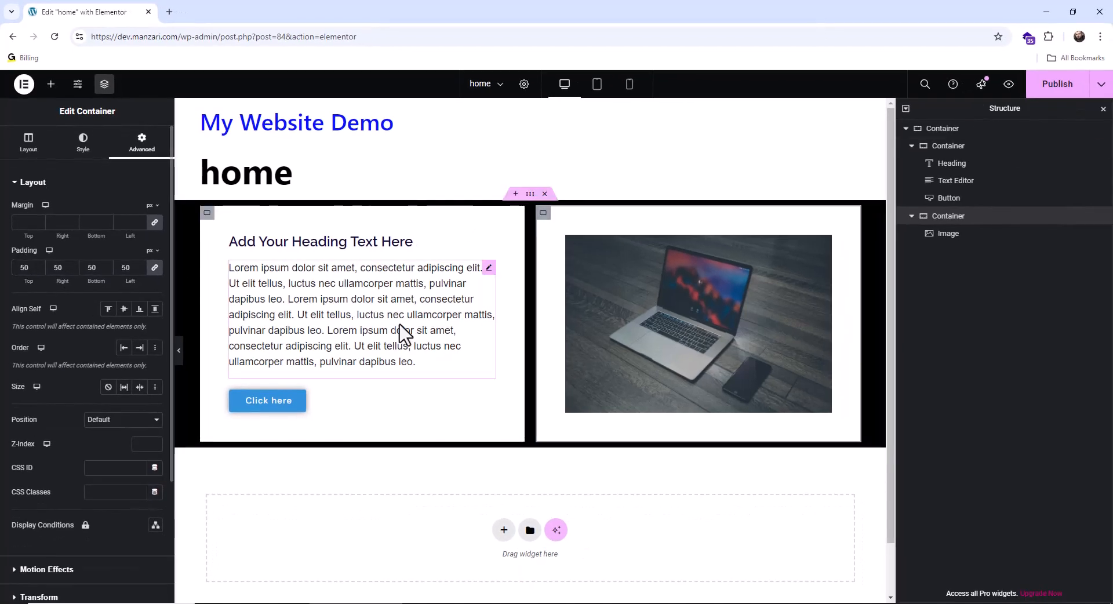
Try a Button widget below the image in the right inner container and delete it again.
left_click(51, 84)
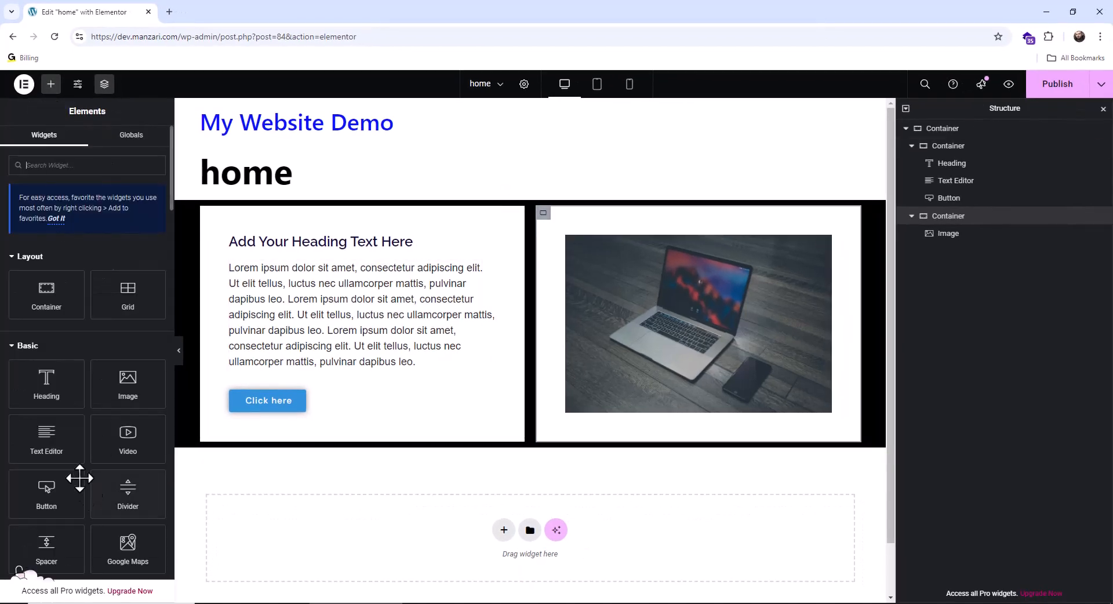
left_click_drag(46, 491, 649, 458)
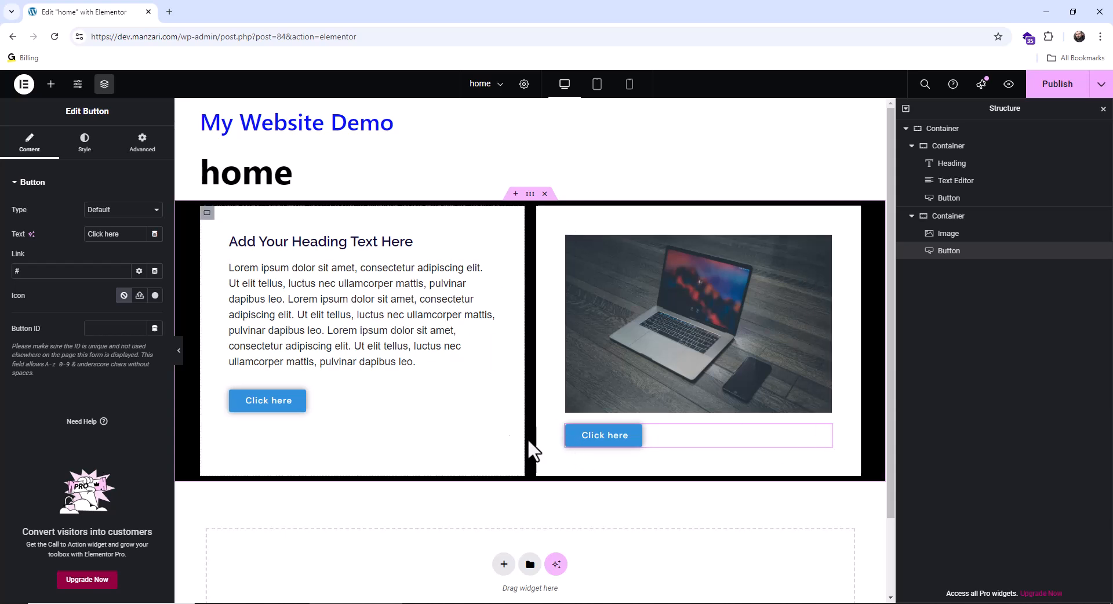
right_click(613, 443)
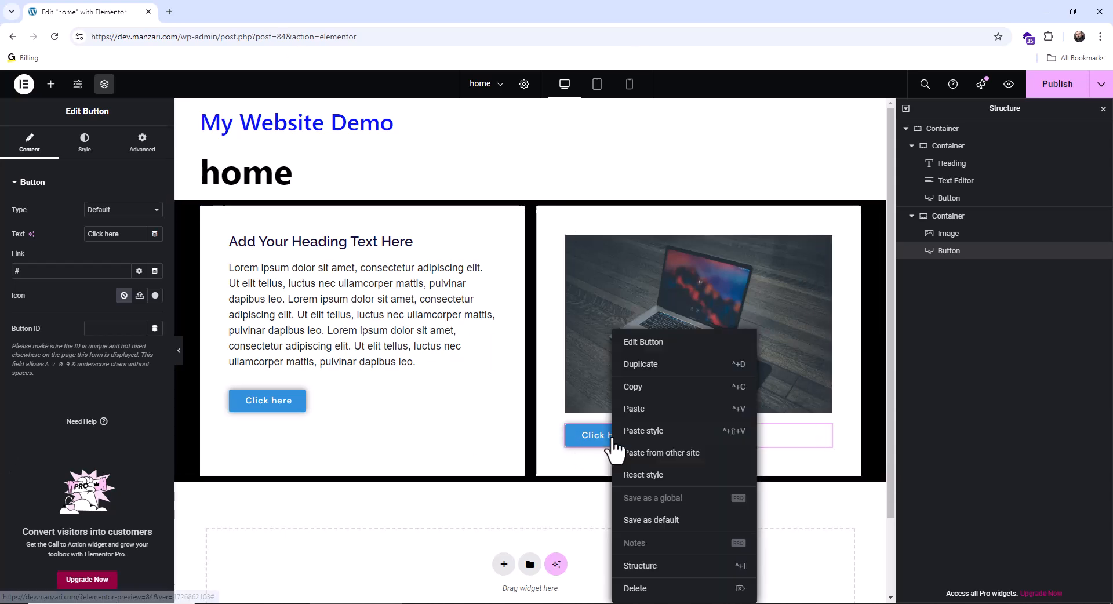
left_click(643, 589)
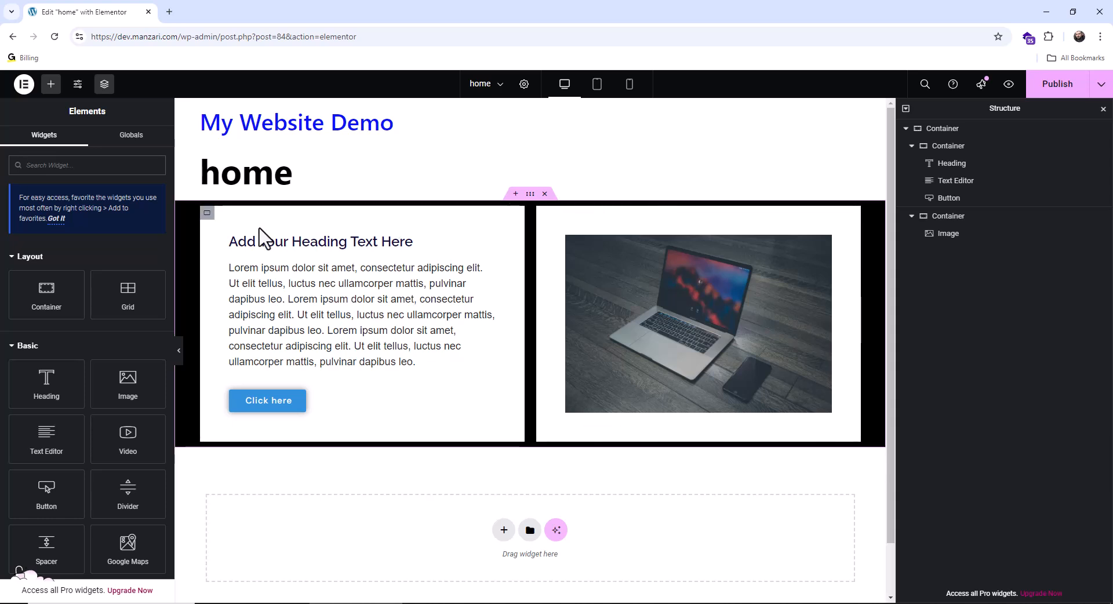
Try a 20 px top margin on the left inner container, reset it, and apply a linked 20 px margin to all sides.
left_click(206, 214)
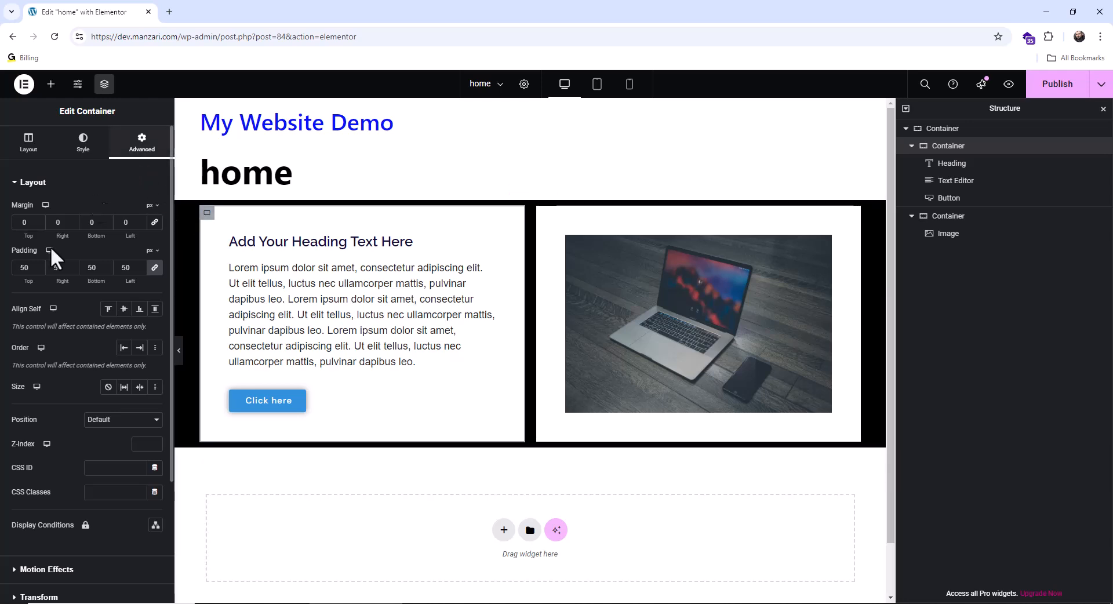
double_click(25, 223)
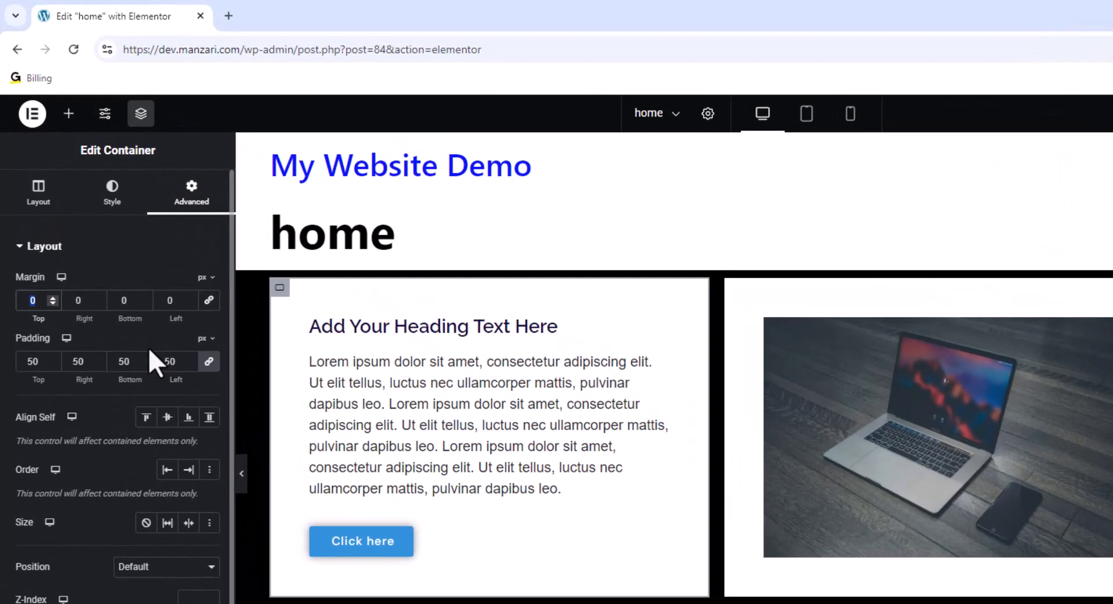
type("20")
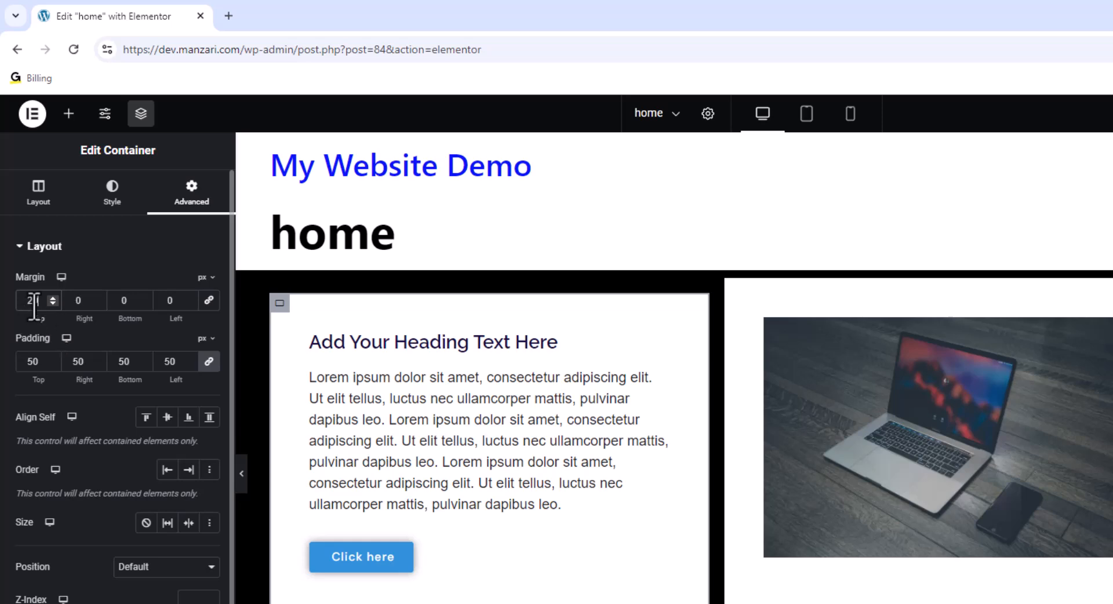
type("0")
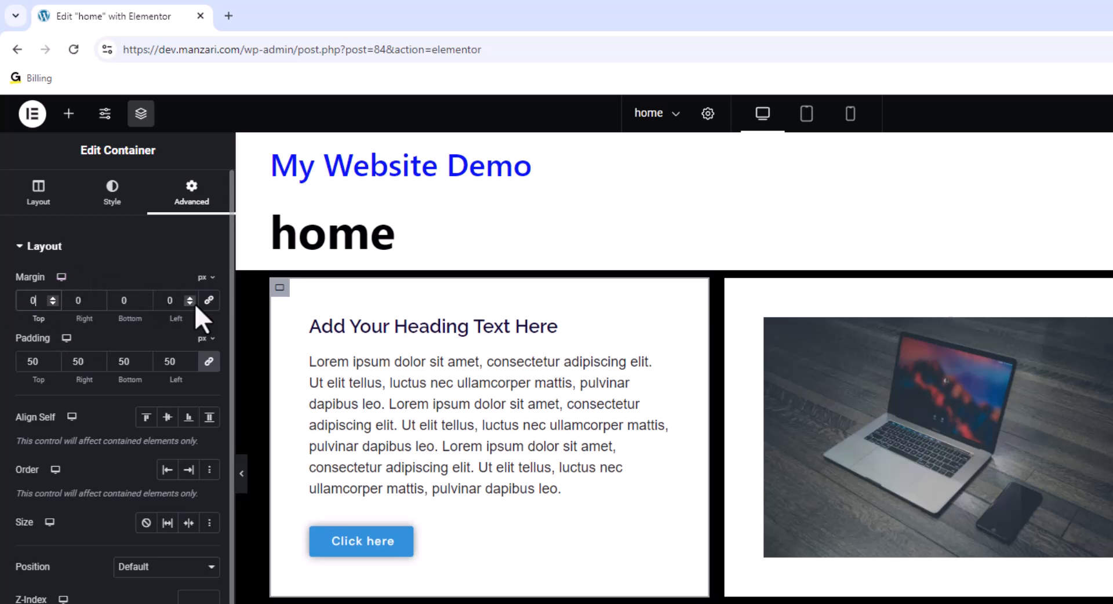
type("20")
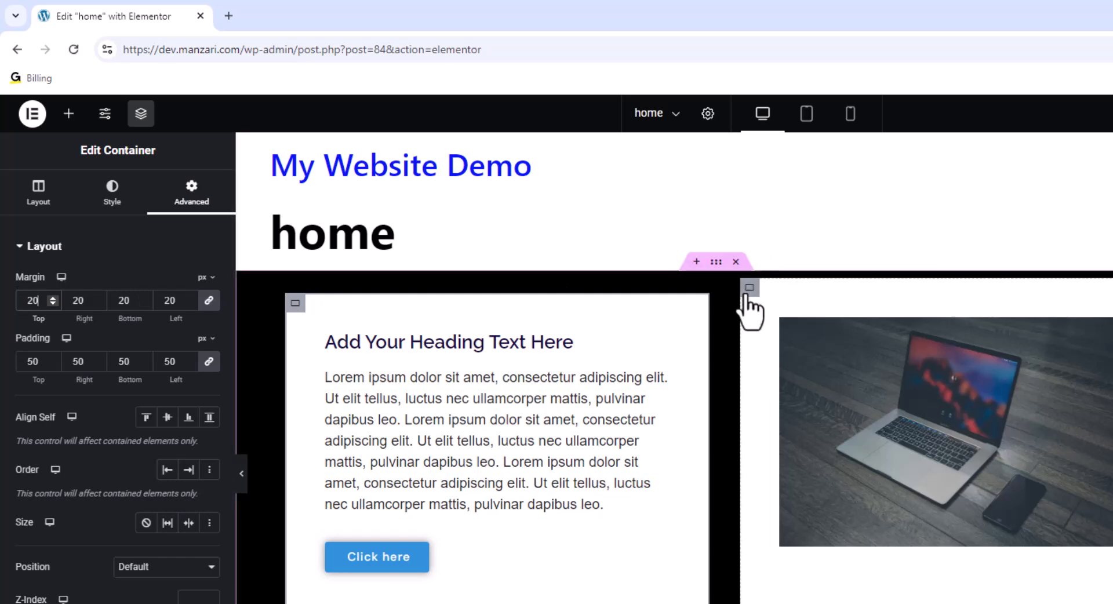
Set the right inner container's margin to 20 px on all sides and preview both containers in the black section.
left_click(749, 290)
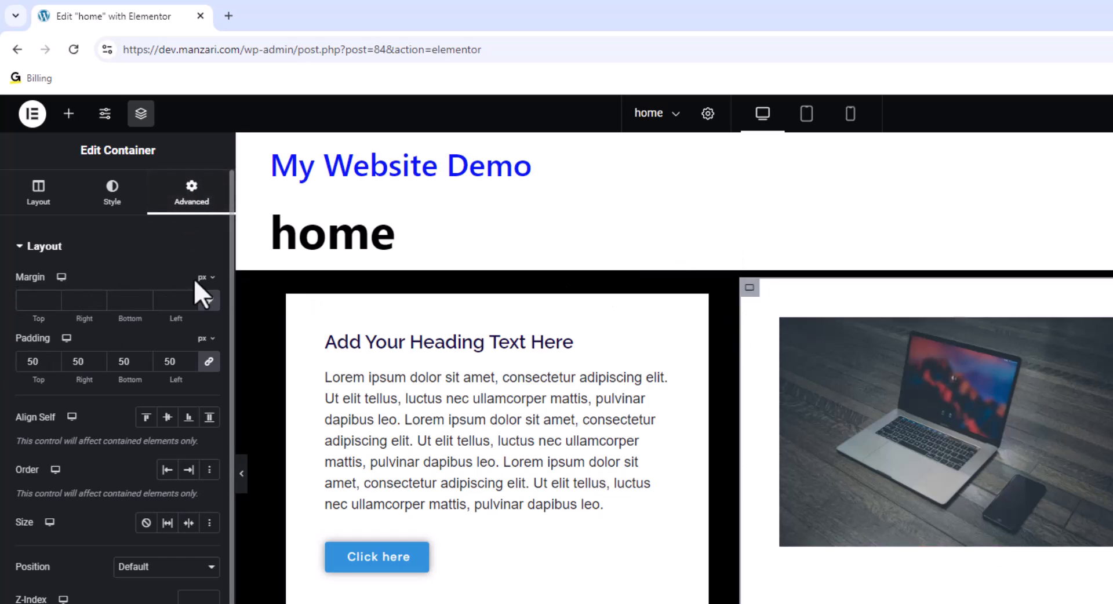
left_click(33, 301)
type("20")
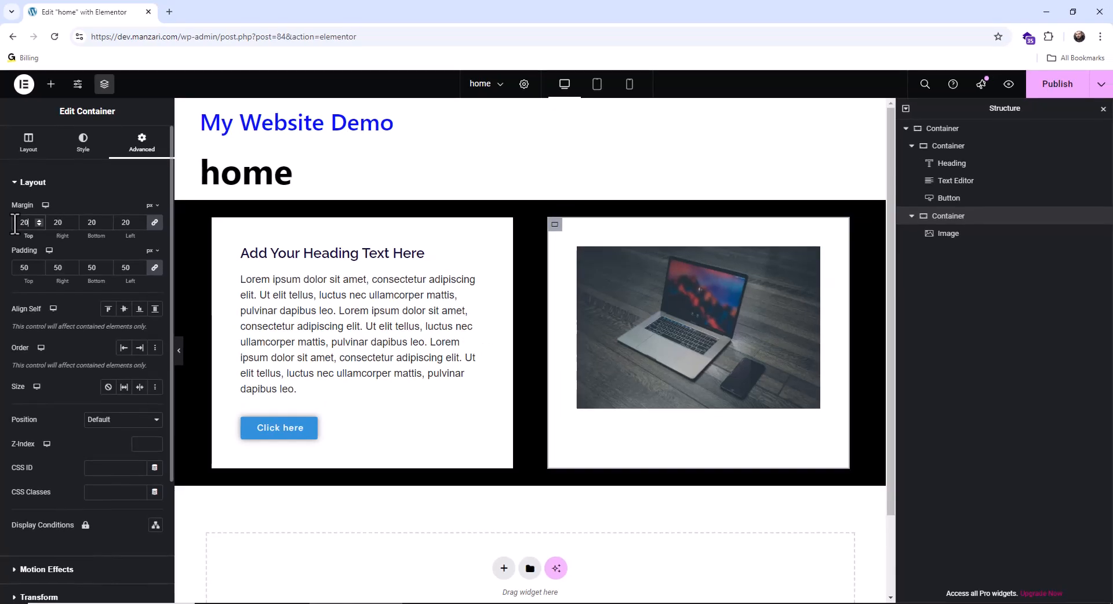
left_click(179, 351)
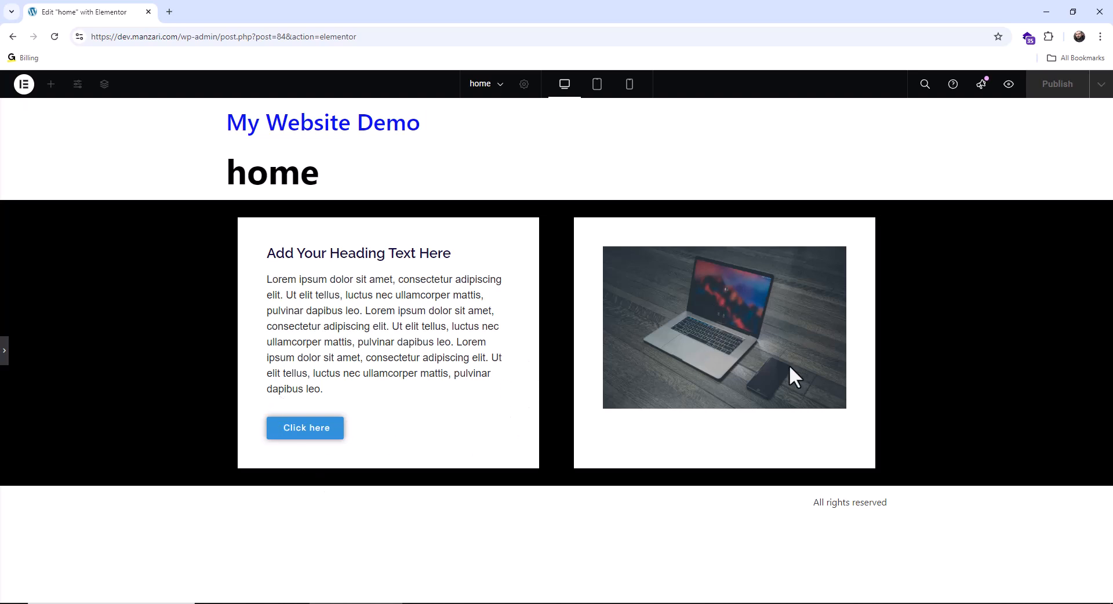
Vertically center the image in the right inner container with centered content justification and preview the page.
left_click(5, 352)
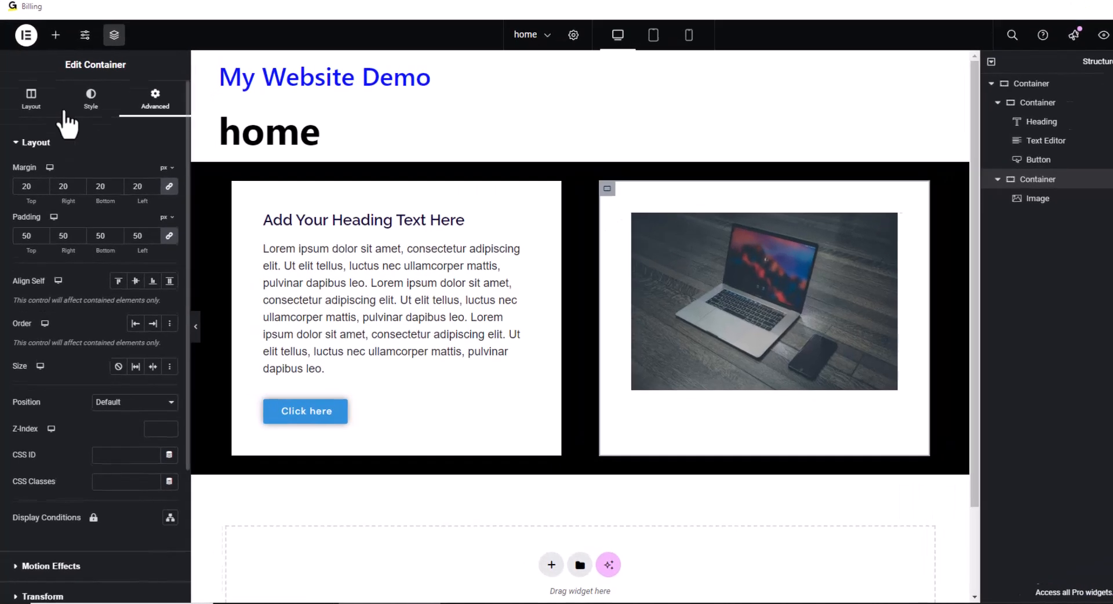
left_click(29, 142)
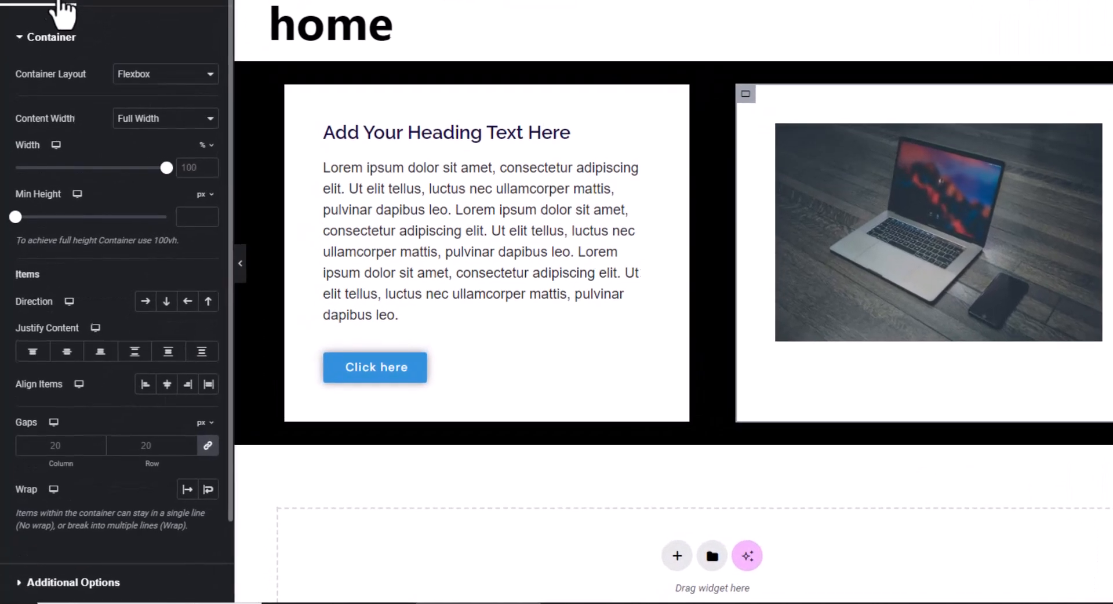
left_click(68, 352)
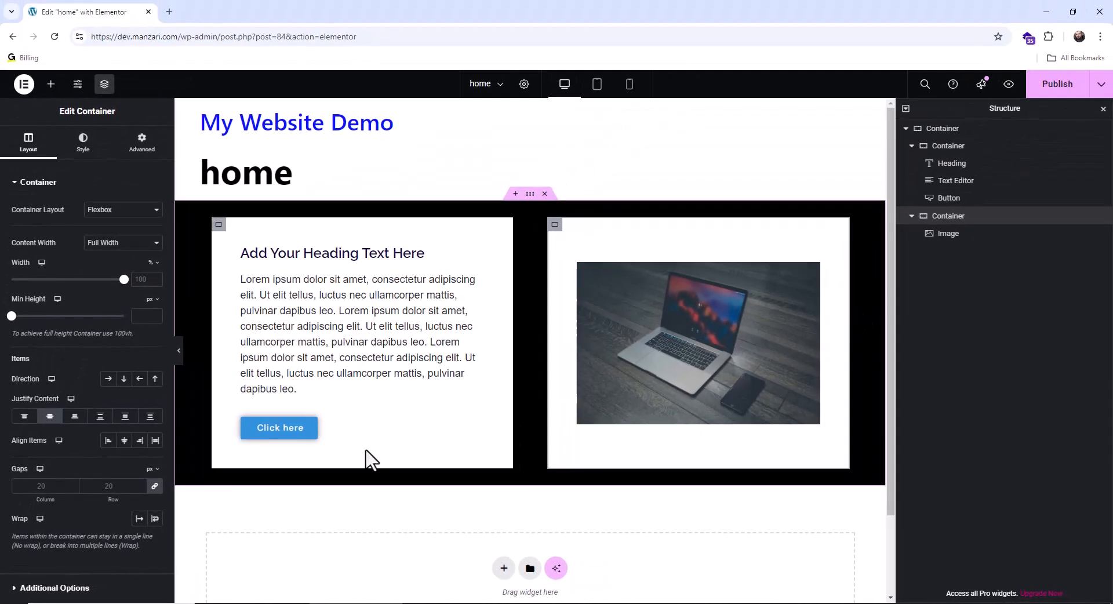
left_click(178, 351)
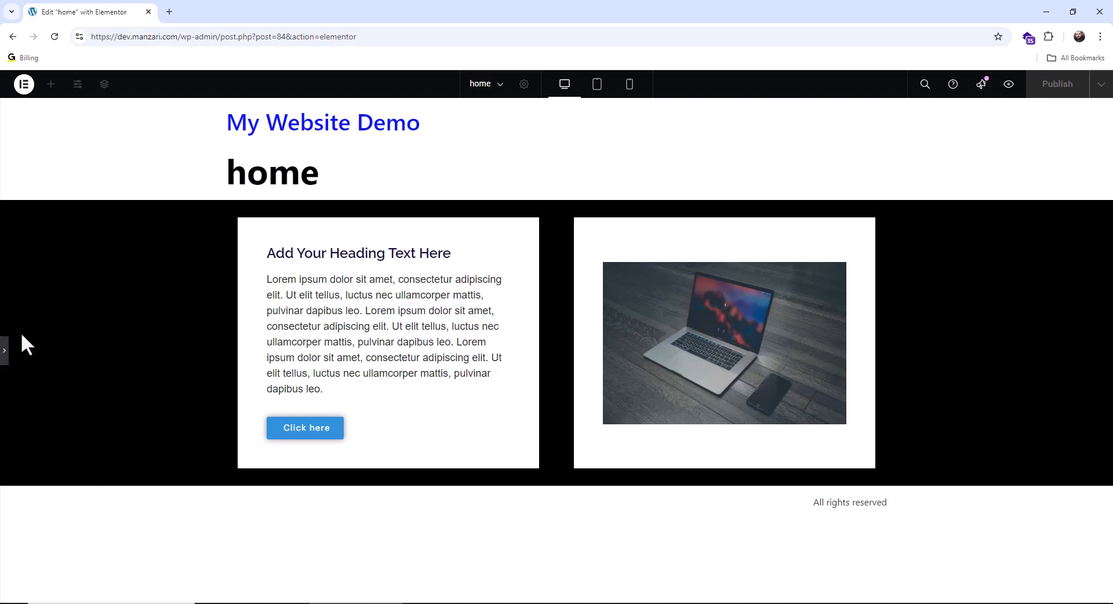
left_click(5, 350)
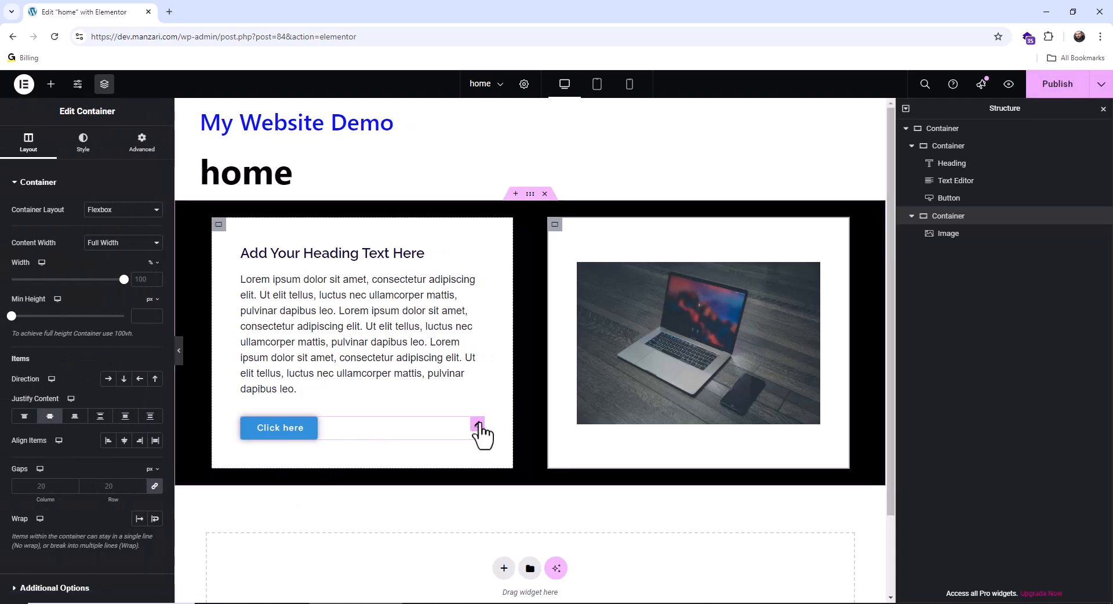
Try a linked 50 px padding on the left container's button widget, followed by 6 px padding with a 36 px margin.
left_click(478, 425)
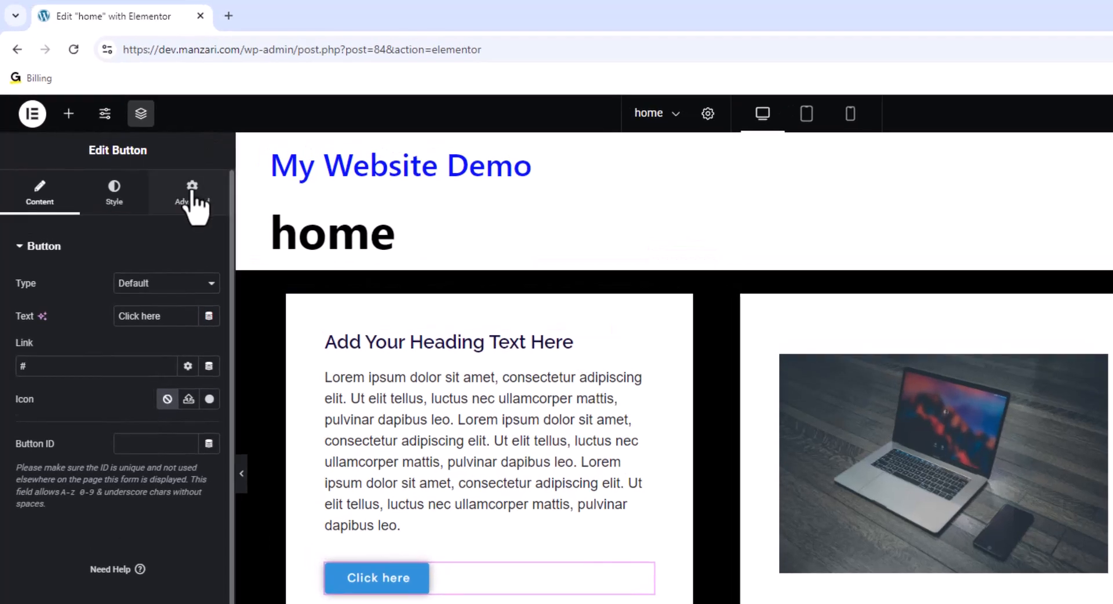
left_click(193, 197)
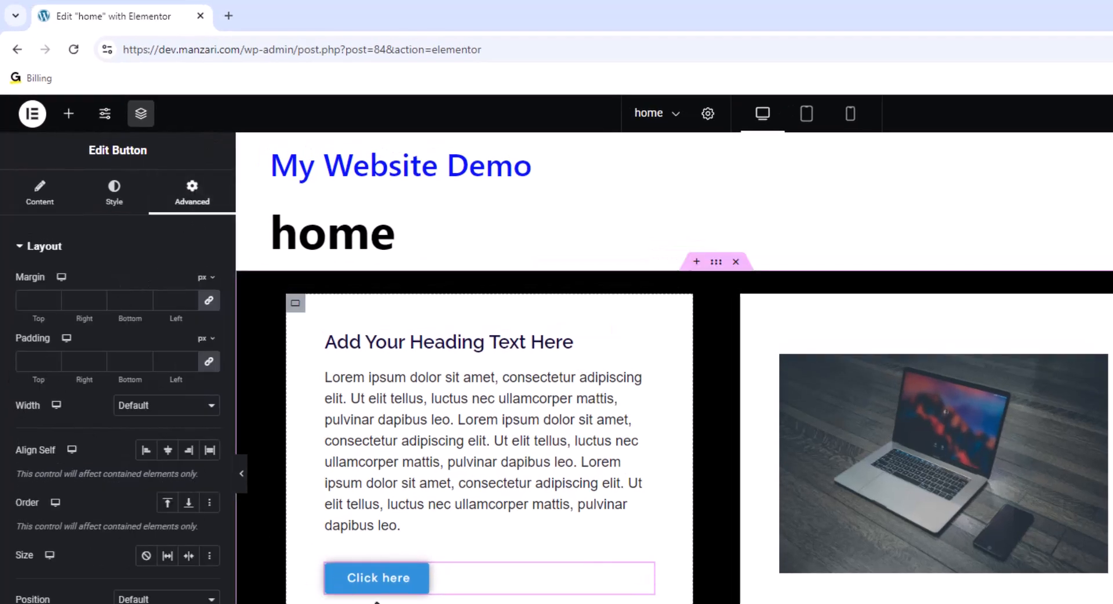
left_click_drag(35, 378, 65, 377)
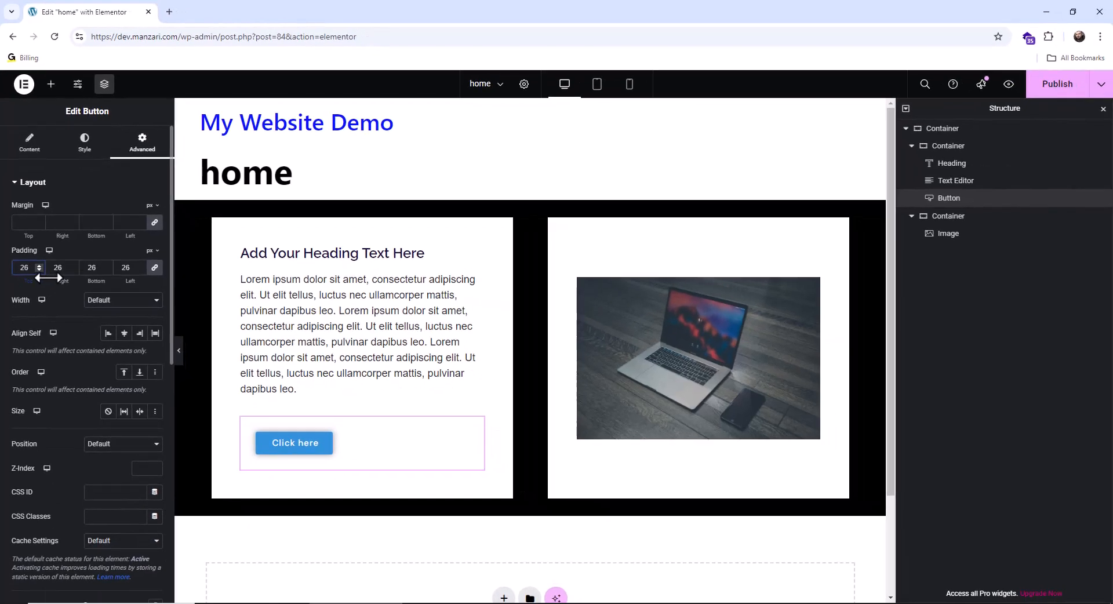
left_click_drag(48, 278, 55, 283)
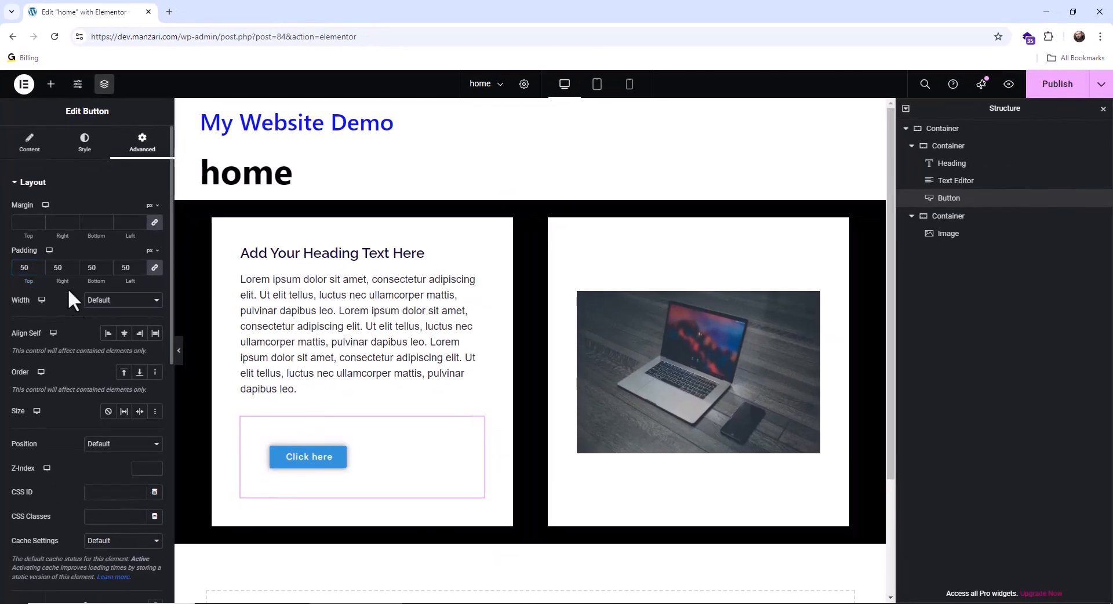
left_click_drag(28, 234, 8, 287)
left_click_drag(26, 237, 20, 235)
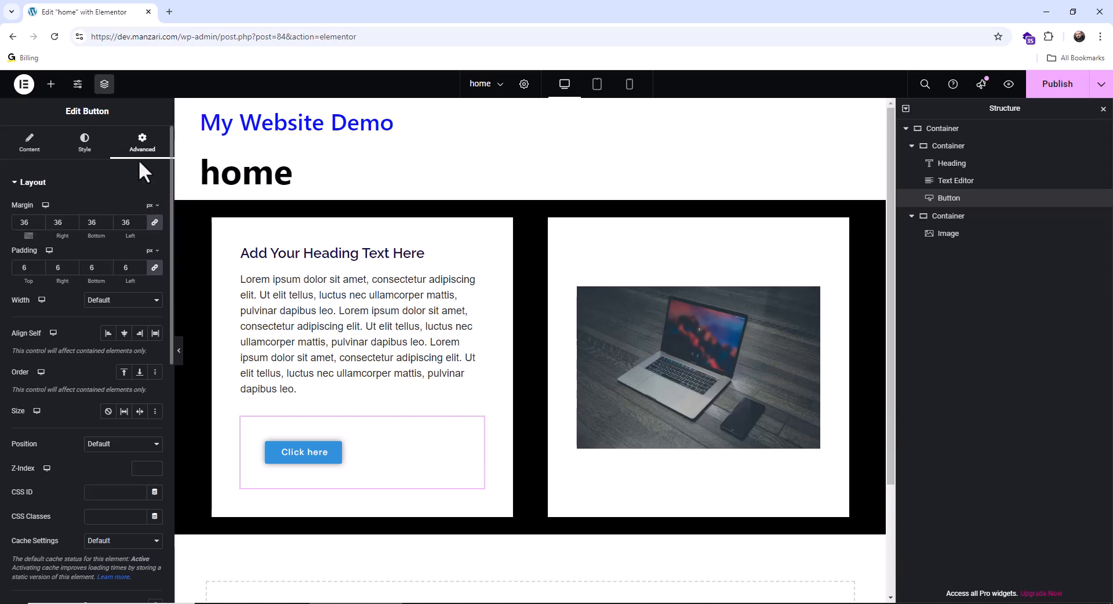
Give the button widget a solid 10 px border in red #FF0000 and preview the page.
scroll(138, 342, "down", 3)
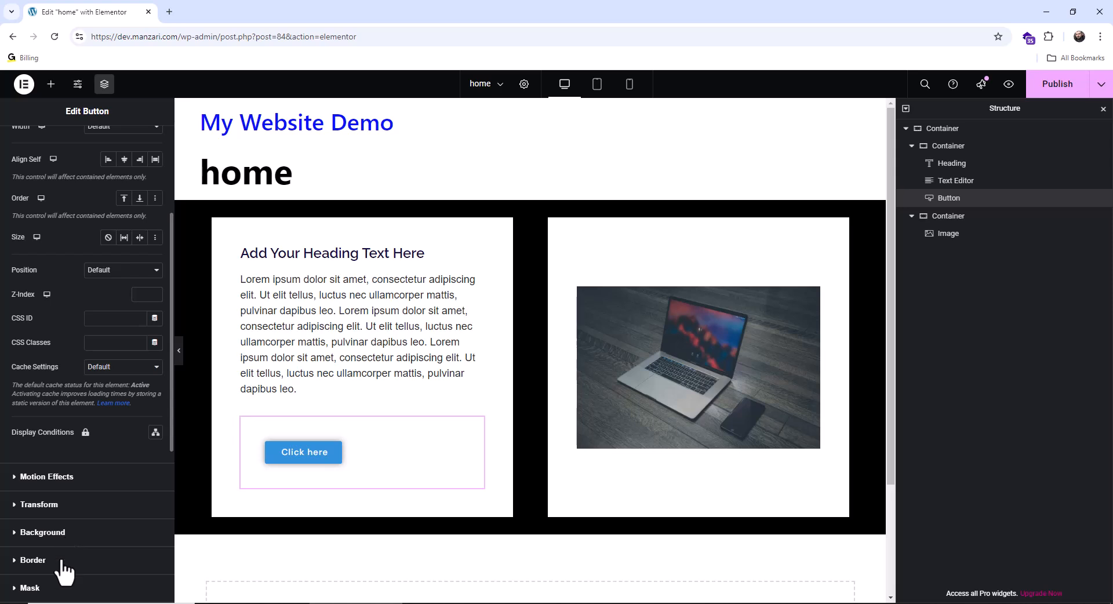
left_click(58, 560)
left_click(115, 345)
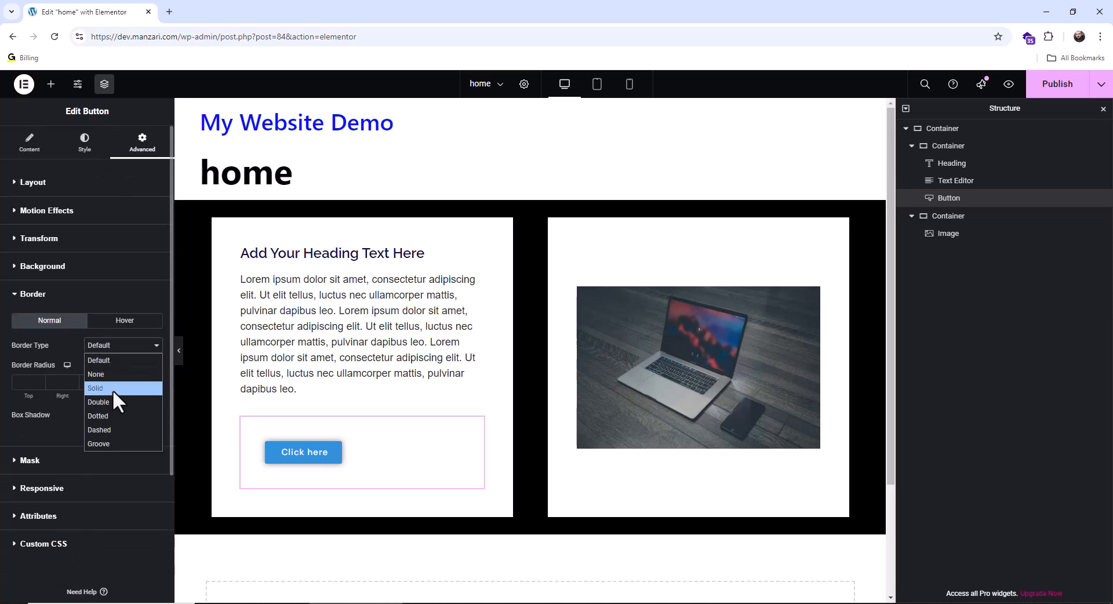
left_click(113, 389)
left_click(21, 382)
type("0")
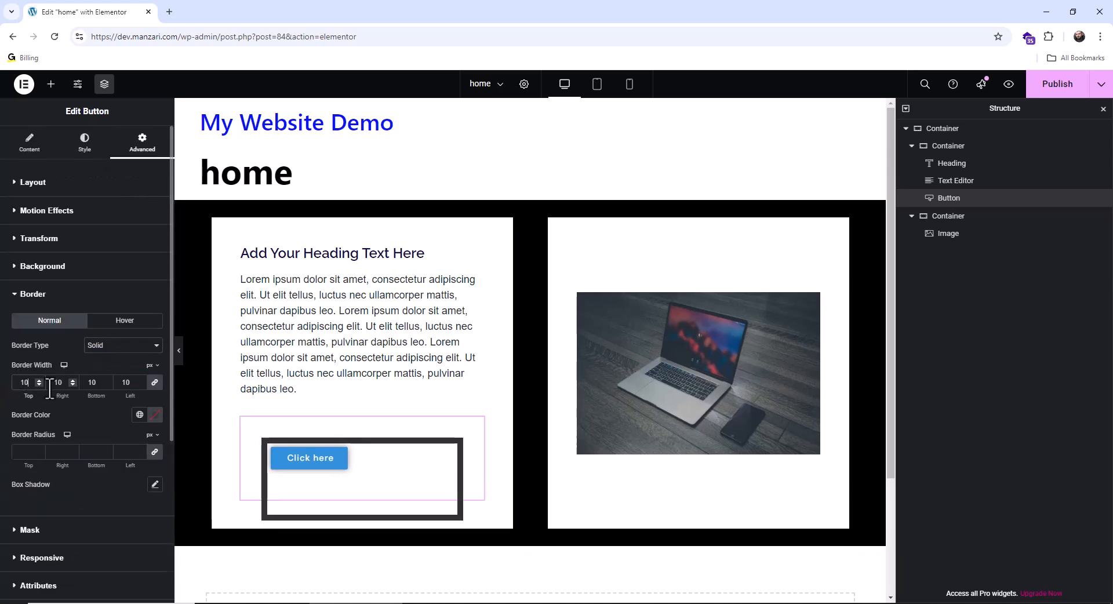
left_click(154, 418)
left_click_drag(210, 465, 224, 447)
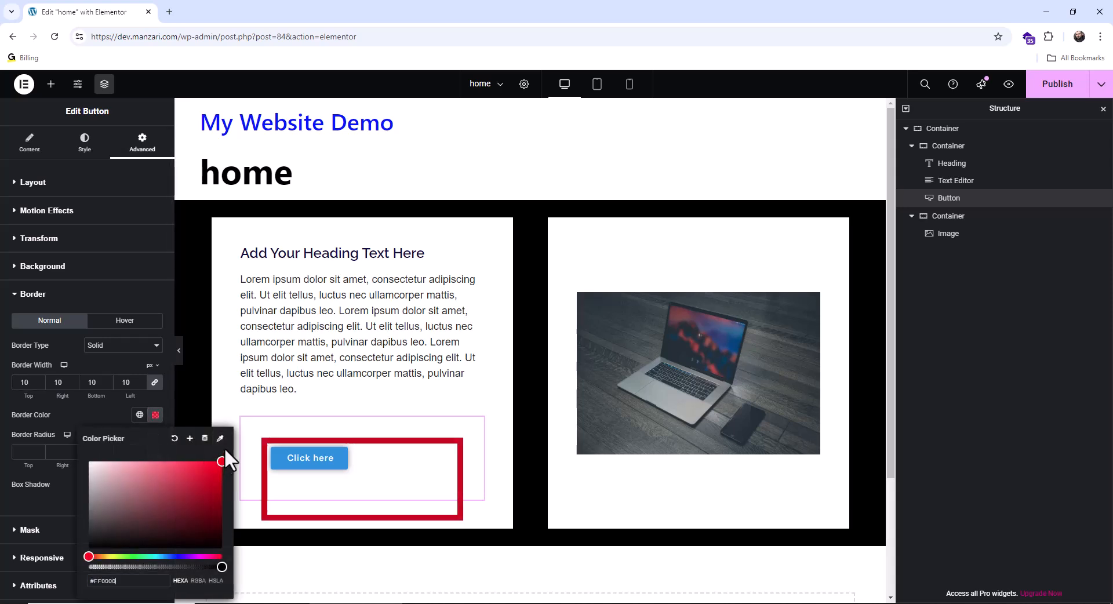
left_click(190, 402)
left_click(180, 351)
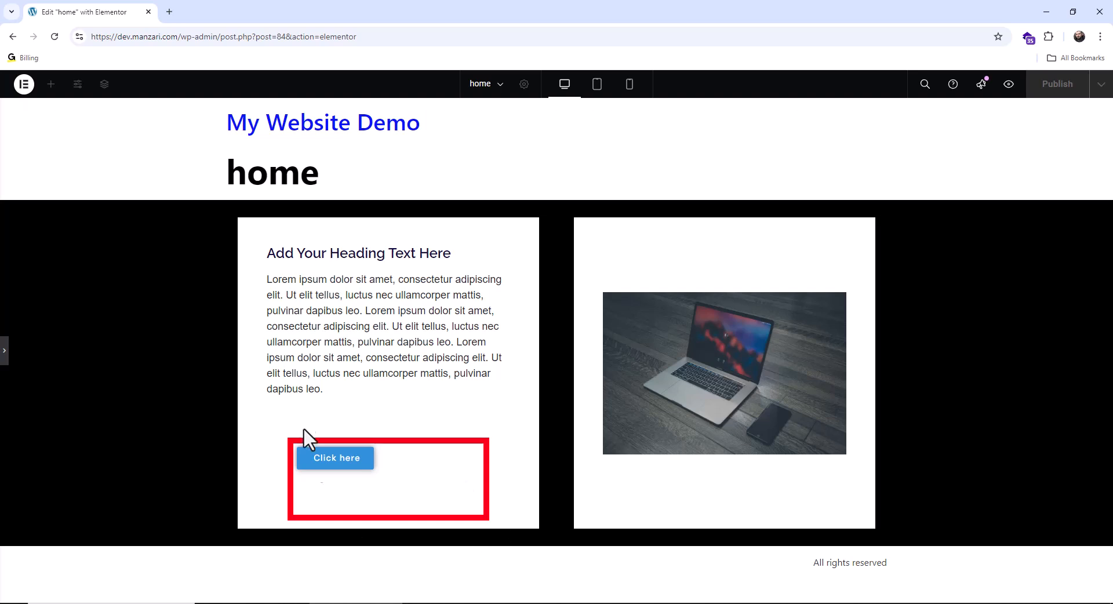
left_click(4, 354)
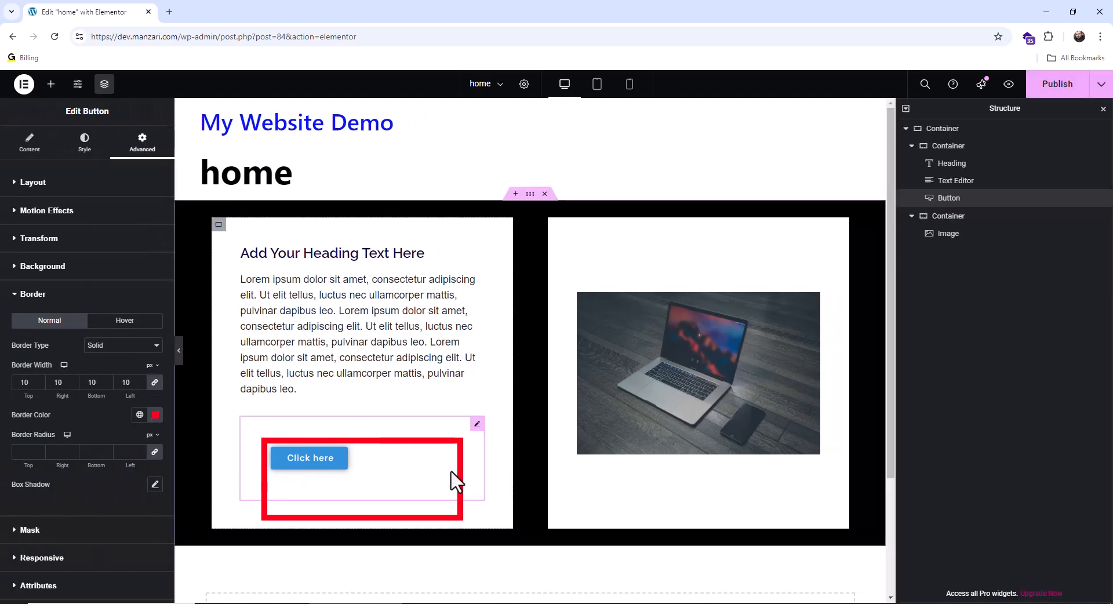
Try a 63 px margin and 22 px padding on the red-bordered button widget and delete the button.
left_click(73, 183)
left_click_drag(27, 236, 35, 291)
right_click(373, 503)
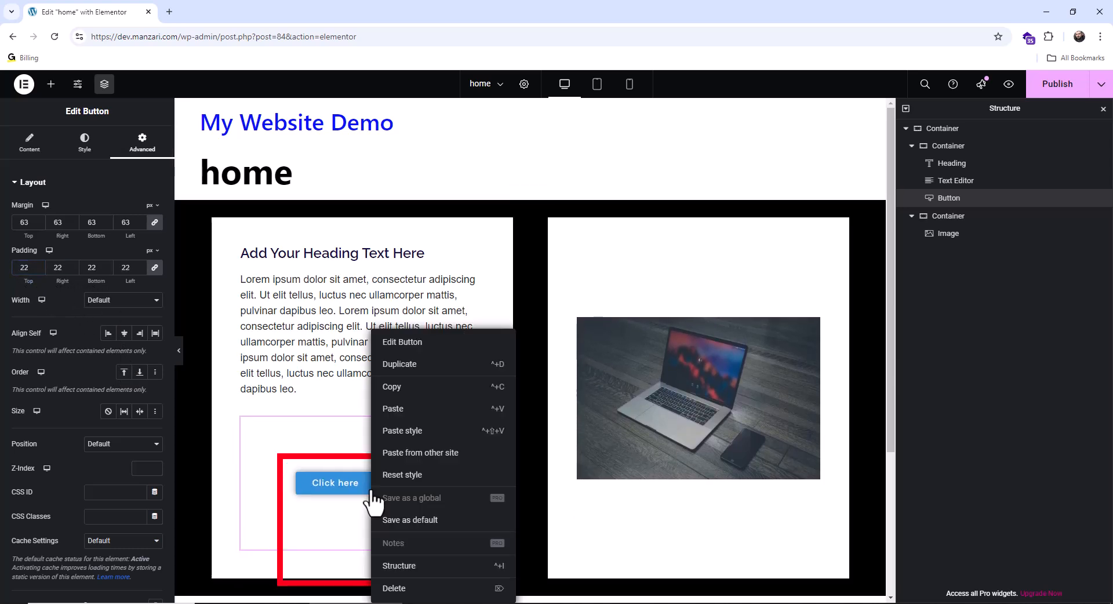
left_click(404, 590)
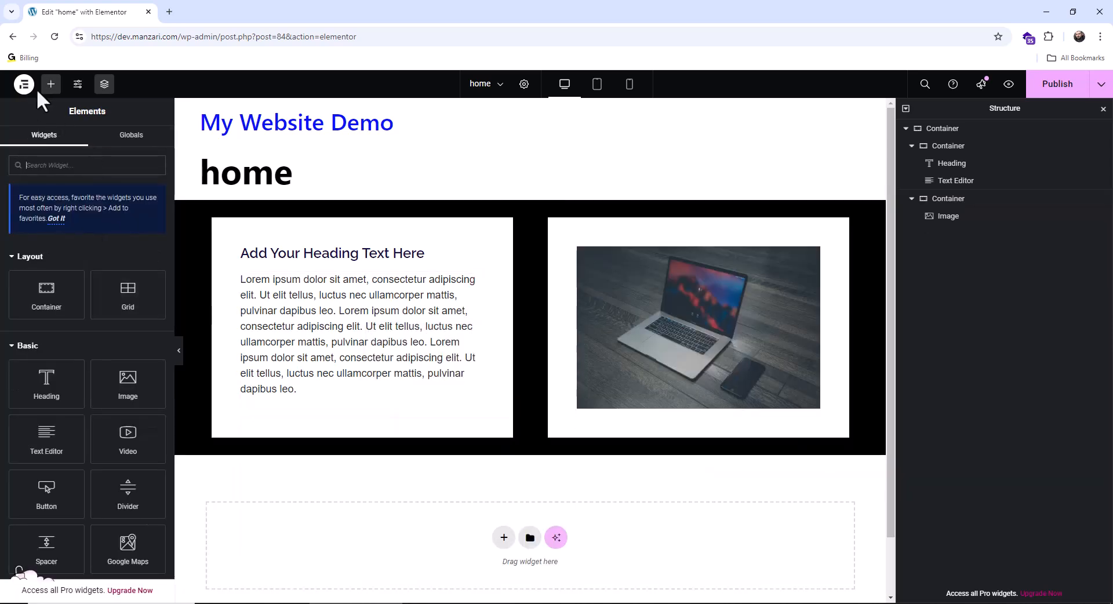
Add a new Button widget below the text in the left container and set its style padding to 29 px on all sides.
left_click_drag(46, 492, 374, 407)
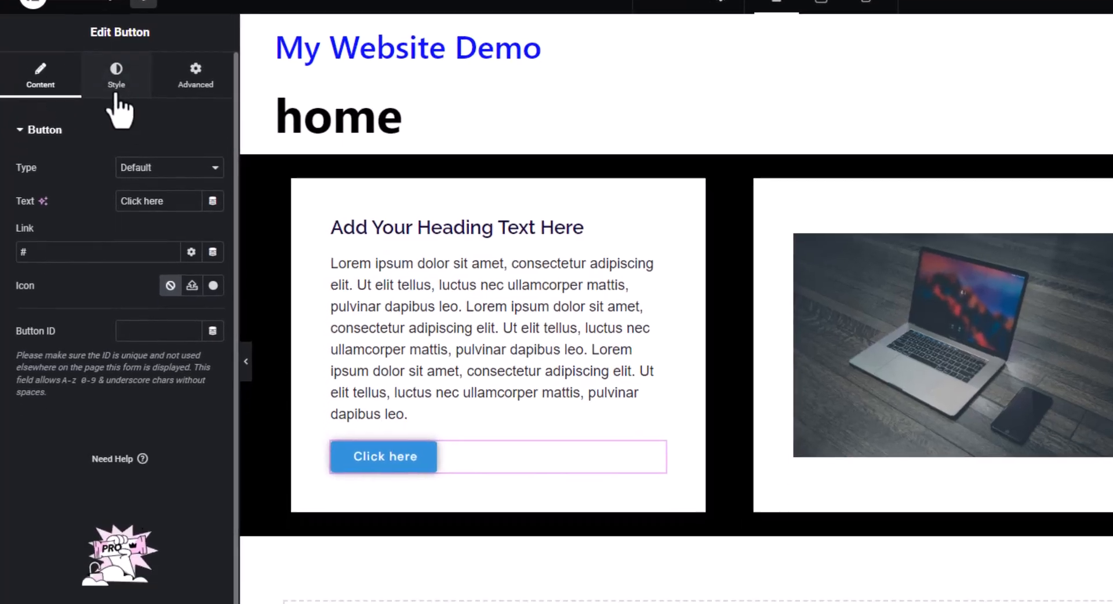
left_click(114, 191)
scroll(78, 210, "down", 4)
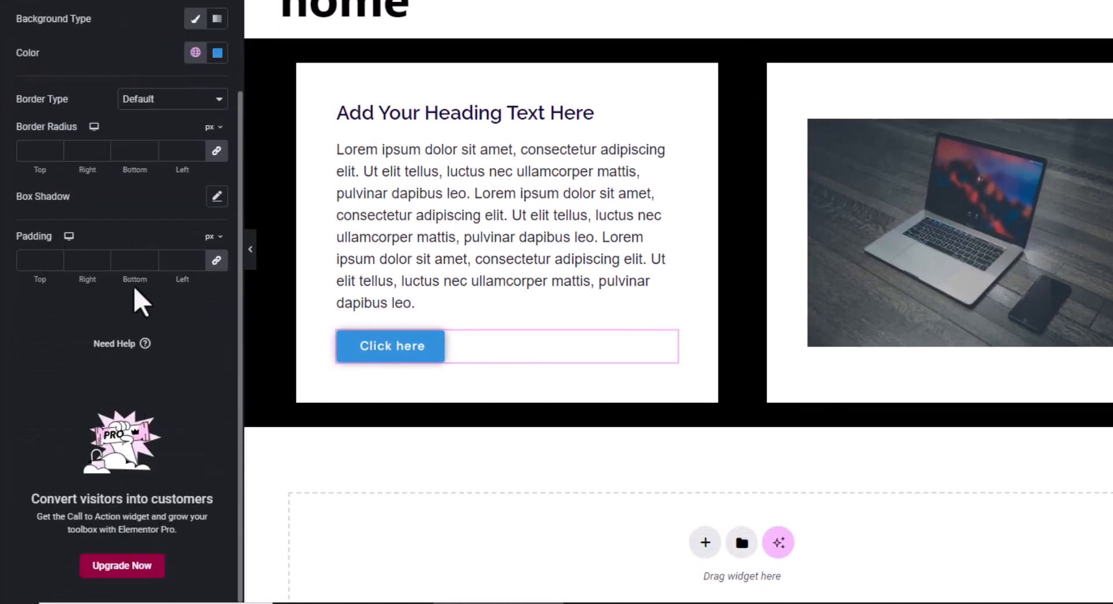
mouse_move(35, 281)
left_mouse_down()
mouse_move(137, 288)
mouse_move(38, 290)
mouse_move(48, 289)
left_mouse_up()
right_click(46, 287)
left_click(63, 317)
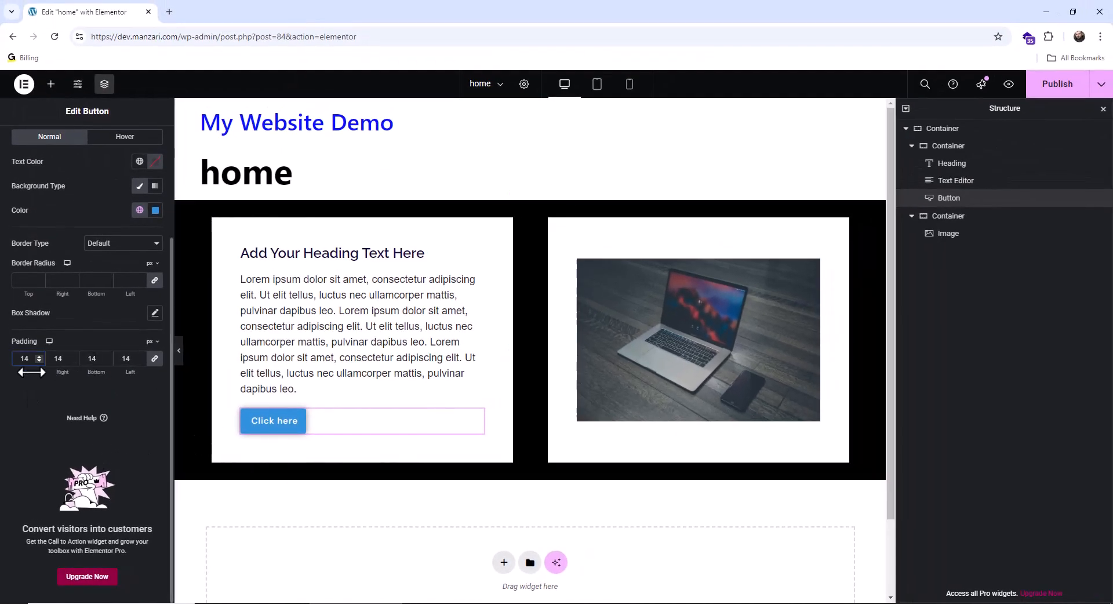
mouse_move(31, 372)
left_mouse_down()
mouse_move(44, 371)
mouse_move(41, 359)
left_mouse_up()
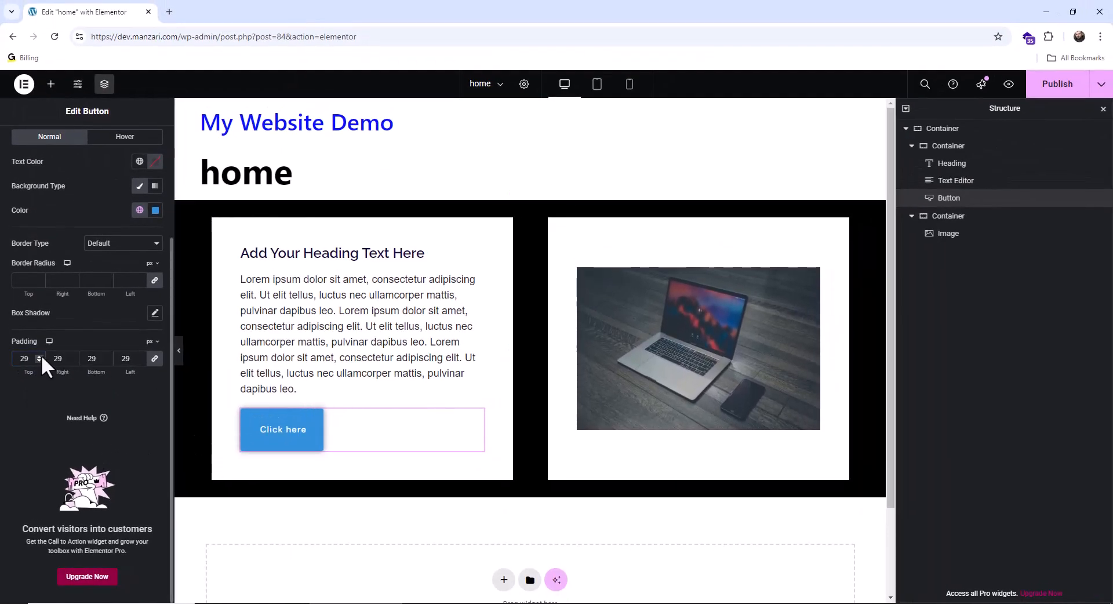